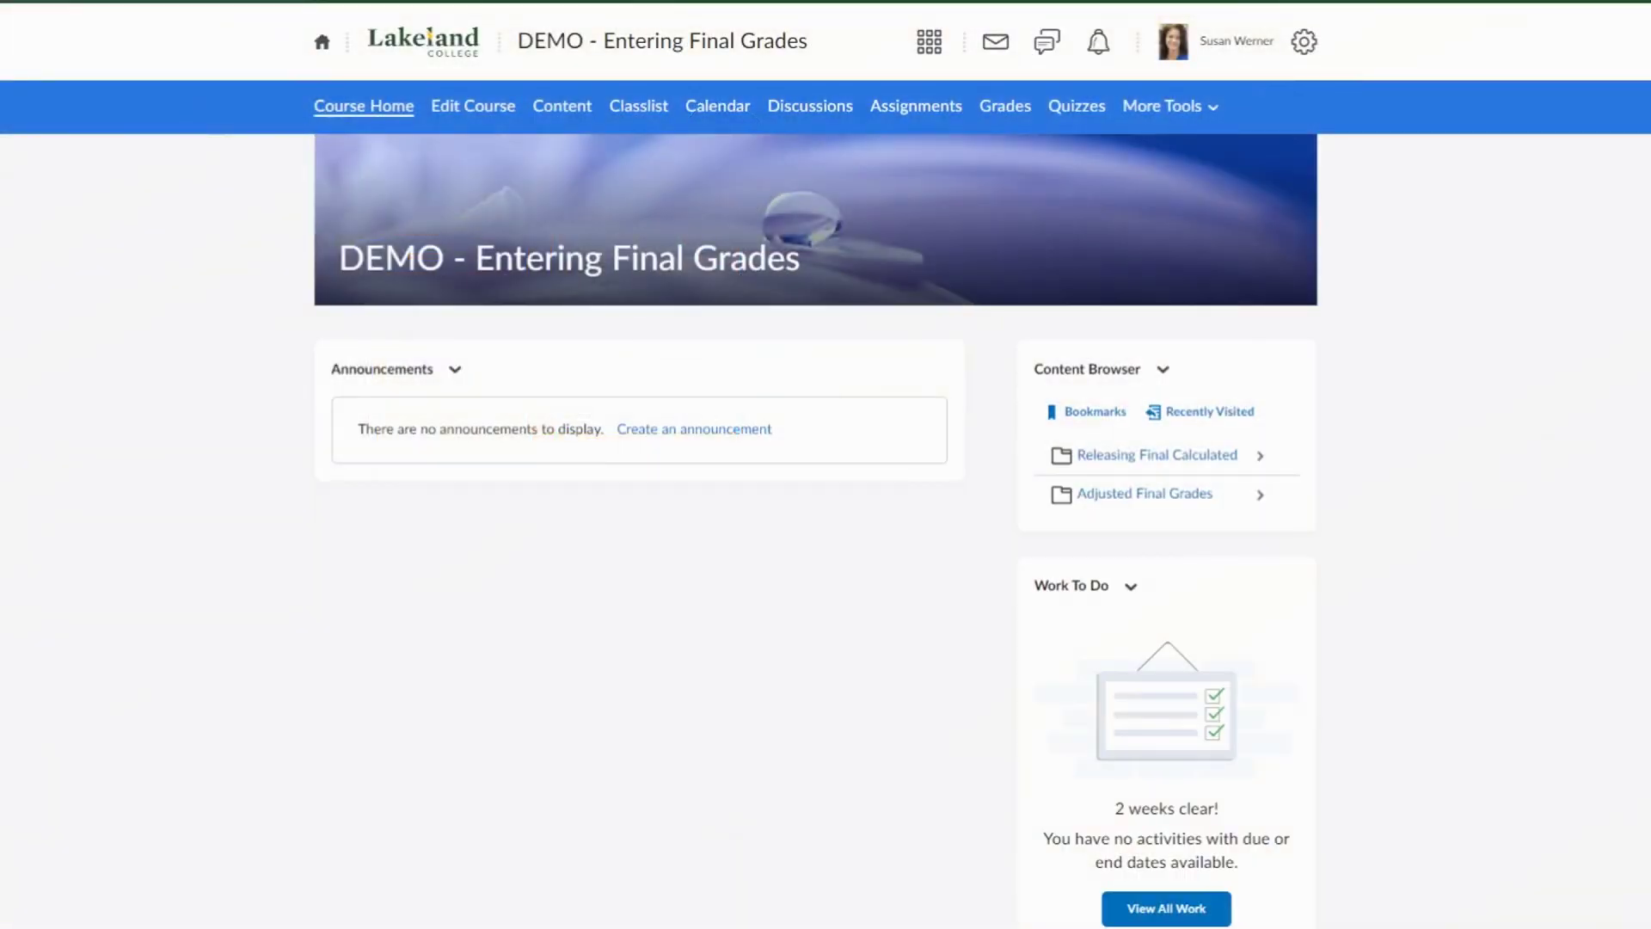
Create a new survey in the course and name it "Student Survey Fall Session".
{"action": "left_click", "coordinate": [1144, 112]}
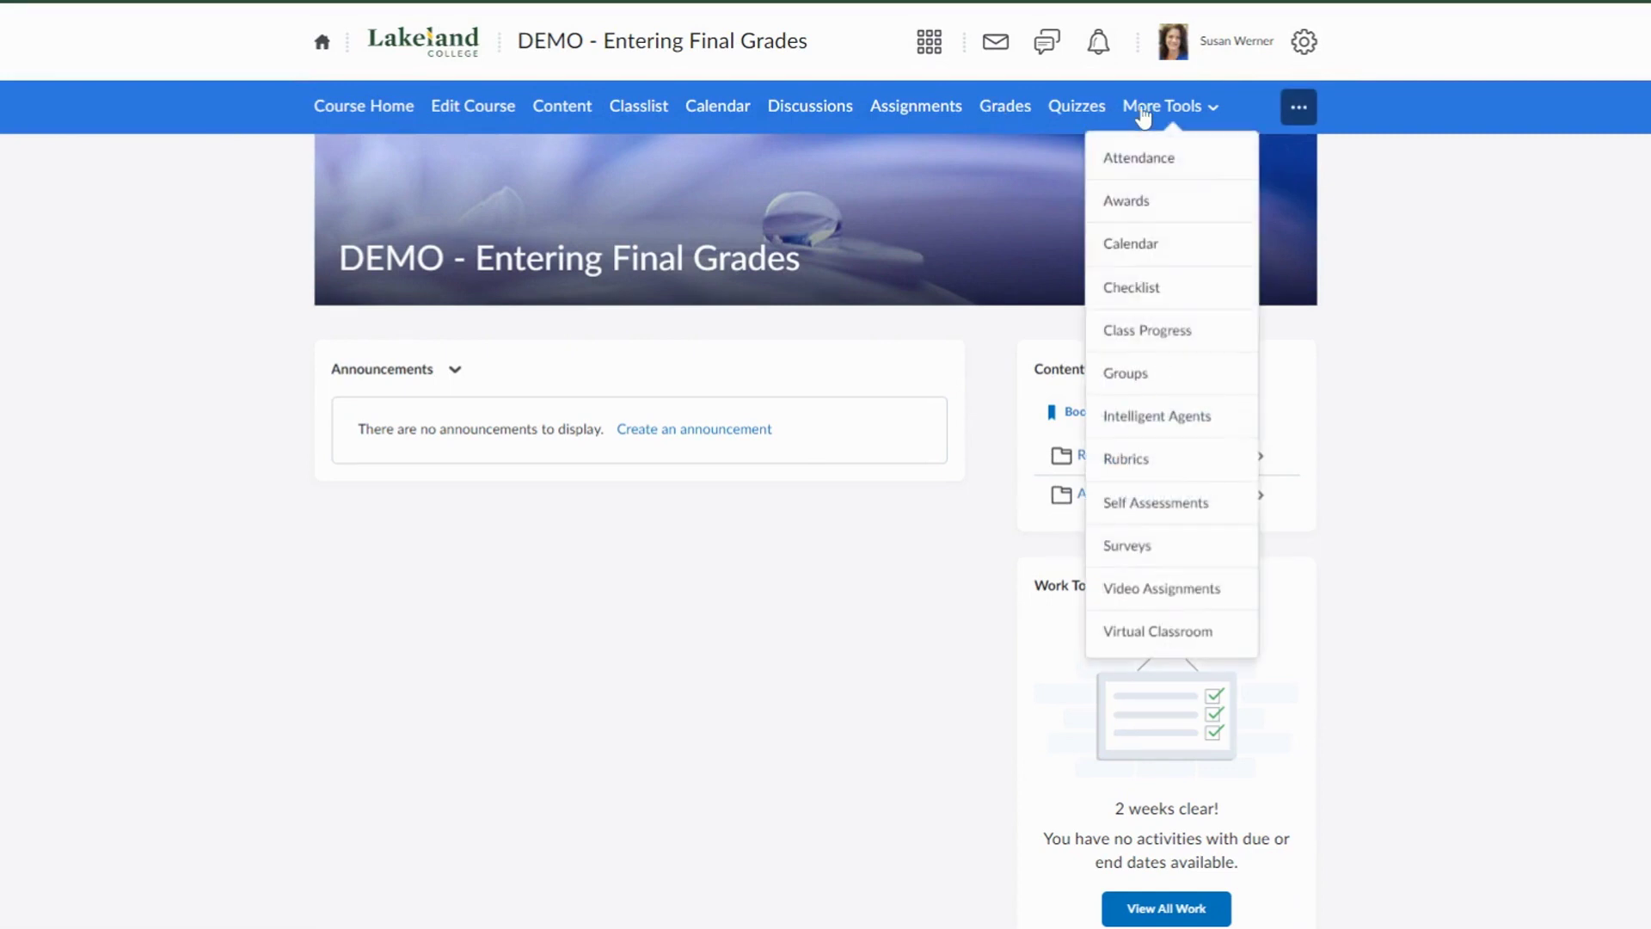
{"action": "left_click", "coordinate": [1130, 557]}
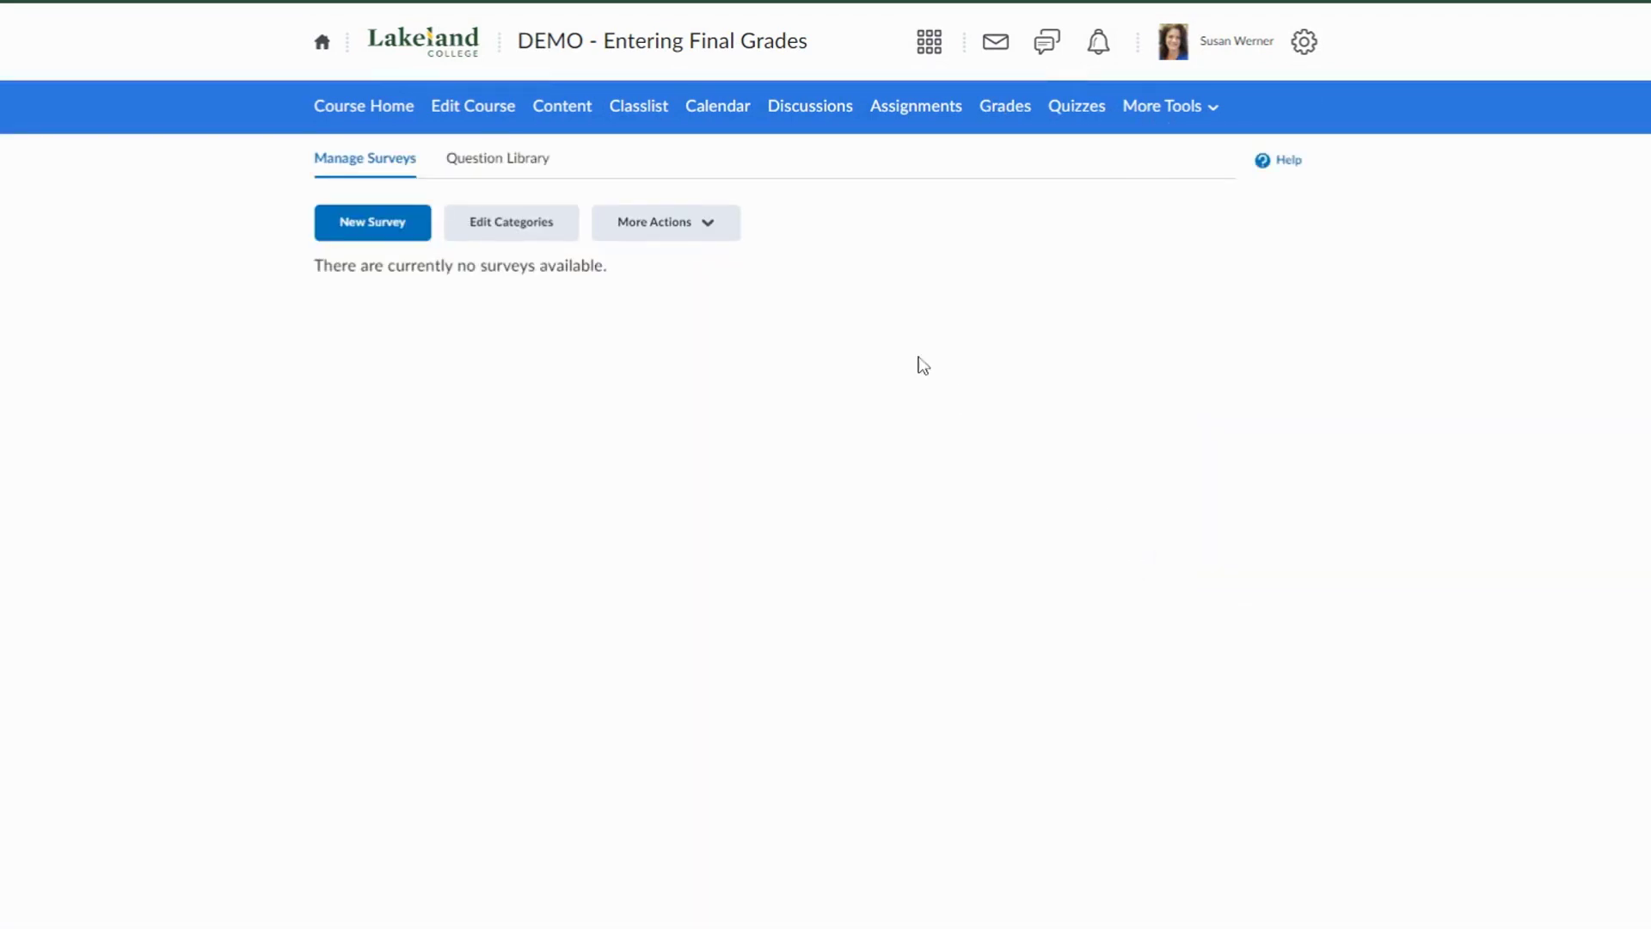
{"action": "left_click", "coordinate": [356, 225]}
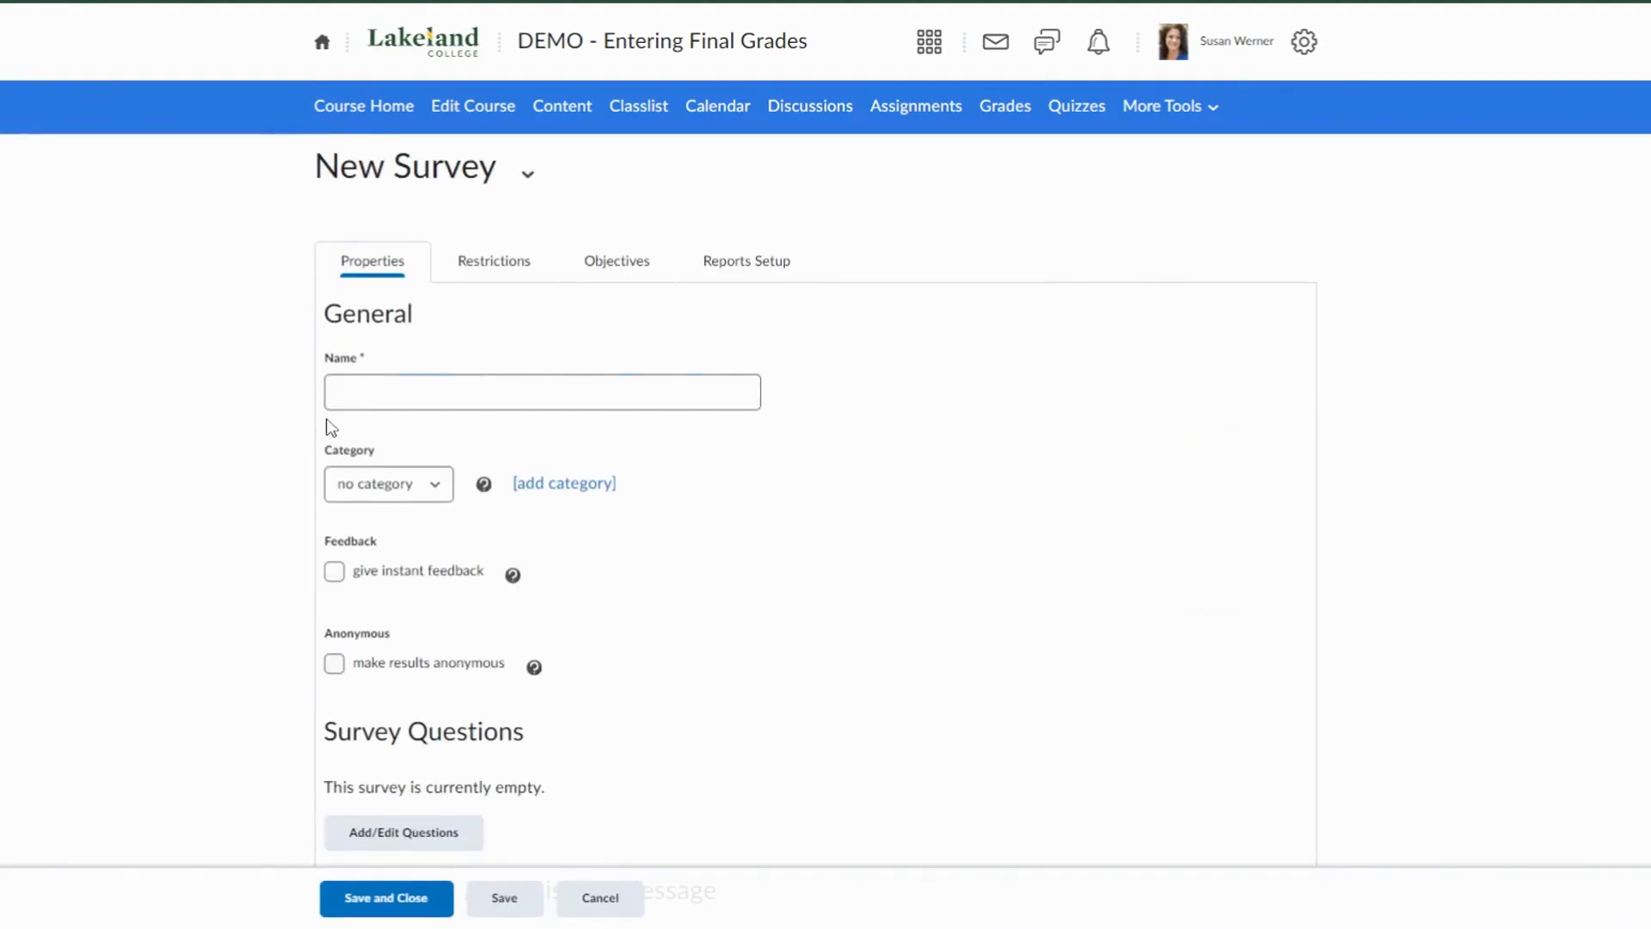
{"action": "left_click", "coordinate": [337, 391]}
{"action": "type", "text": "Student Survey Fall Session"}
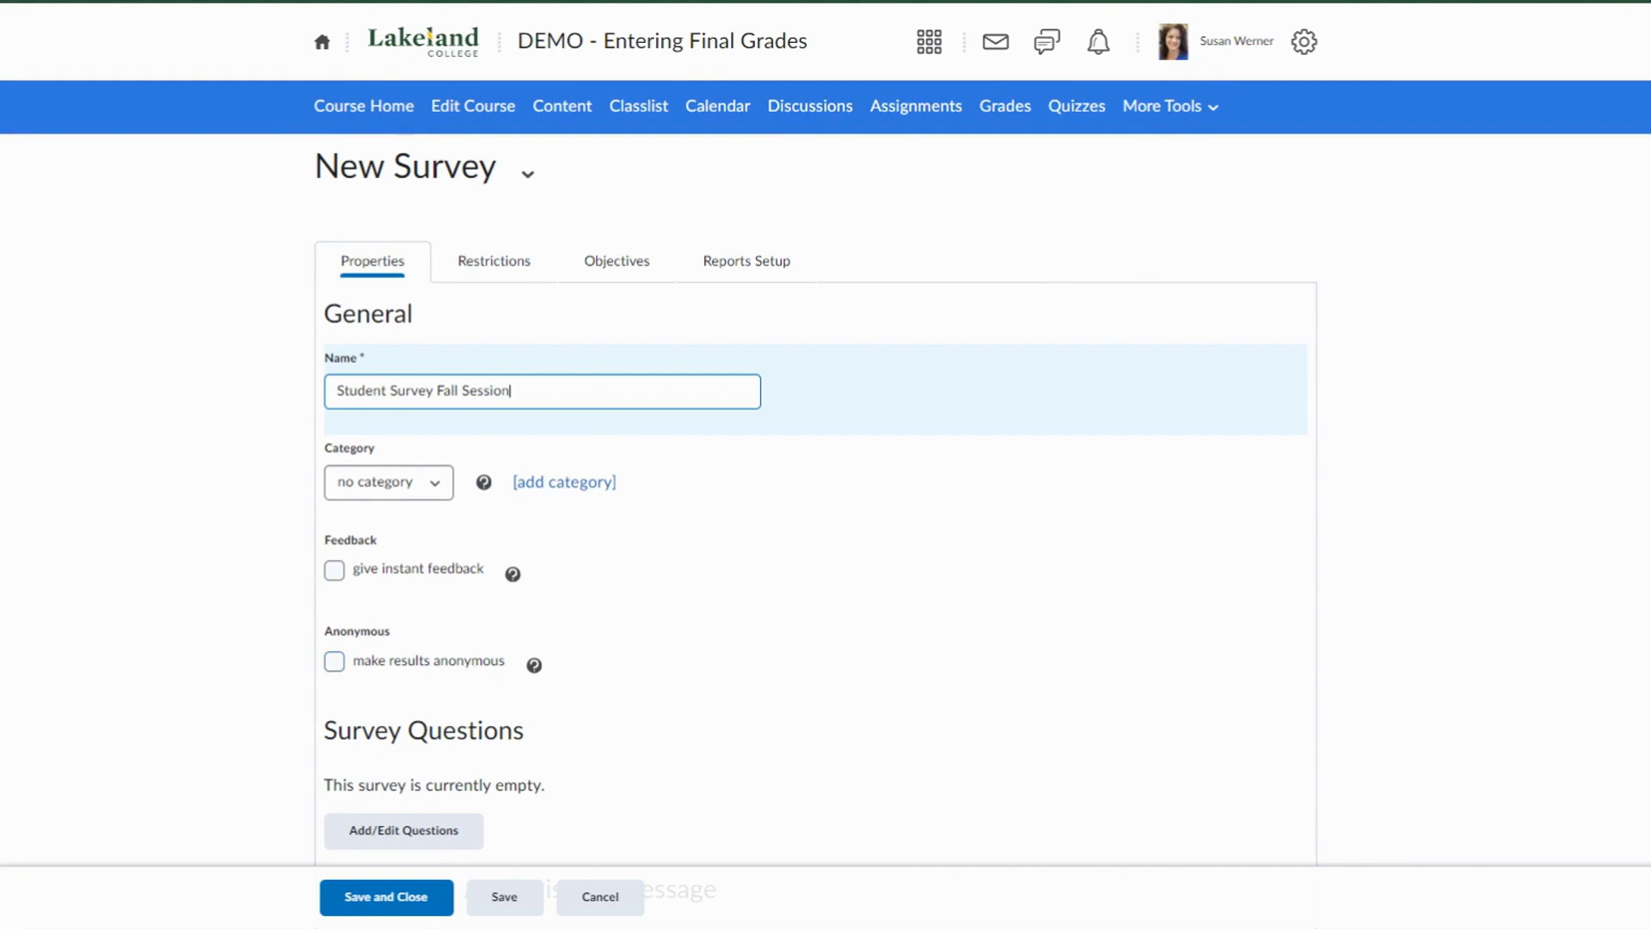
Make the survey's results anonymous and proceed to adding and editing its questions, confirming the permanent anonymity.
{"action": "left_click", "coordinate": [334, 663]}
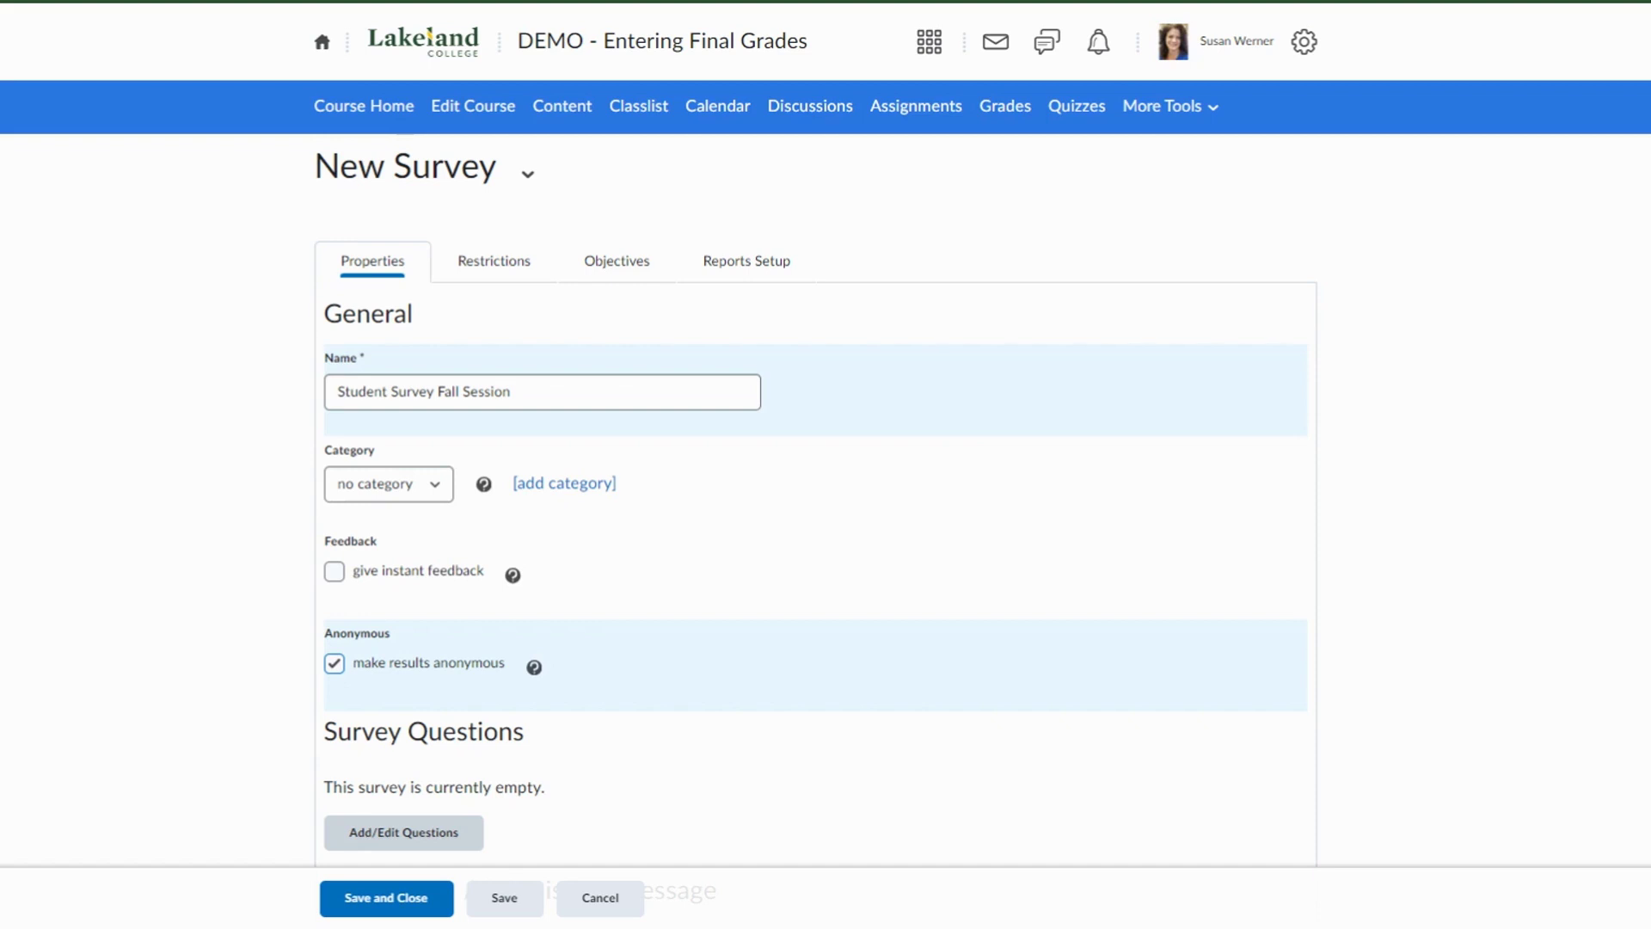
{"action": "left_click", "coordinate": [435, 834]}
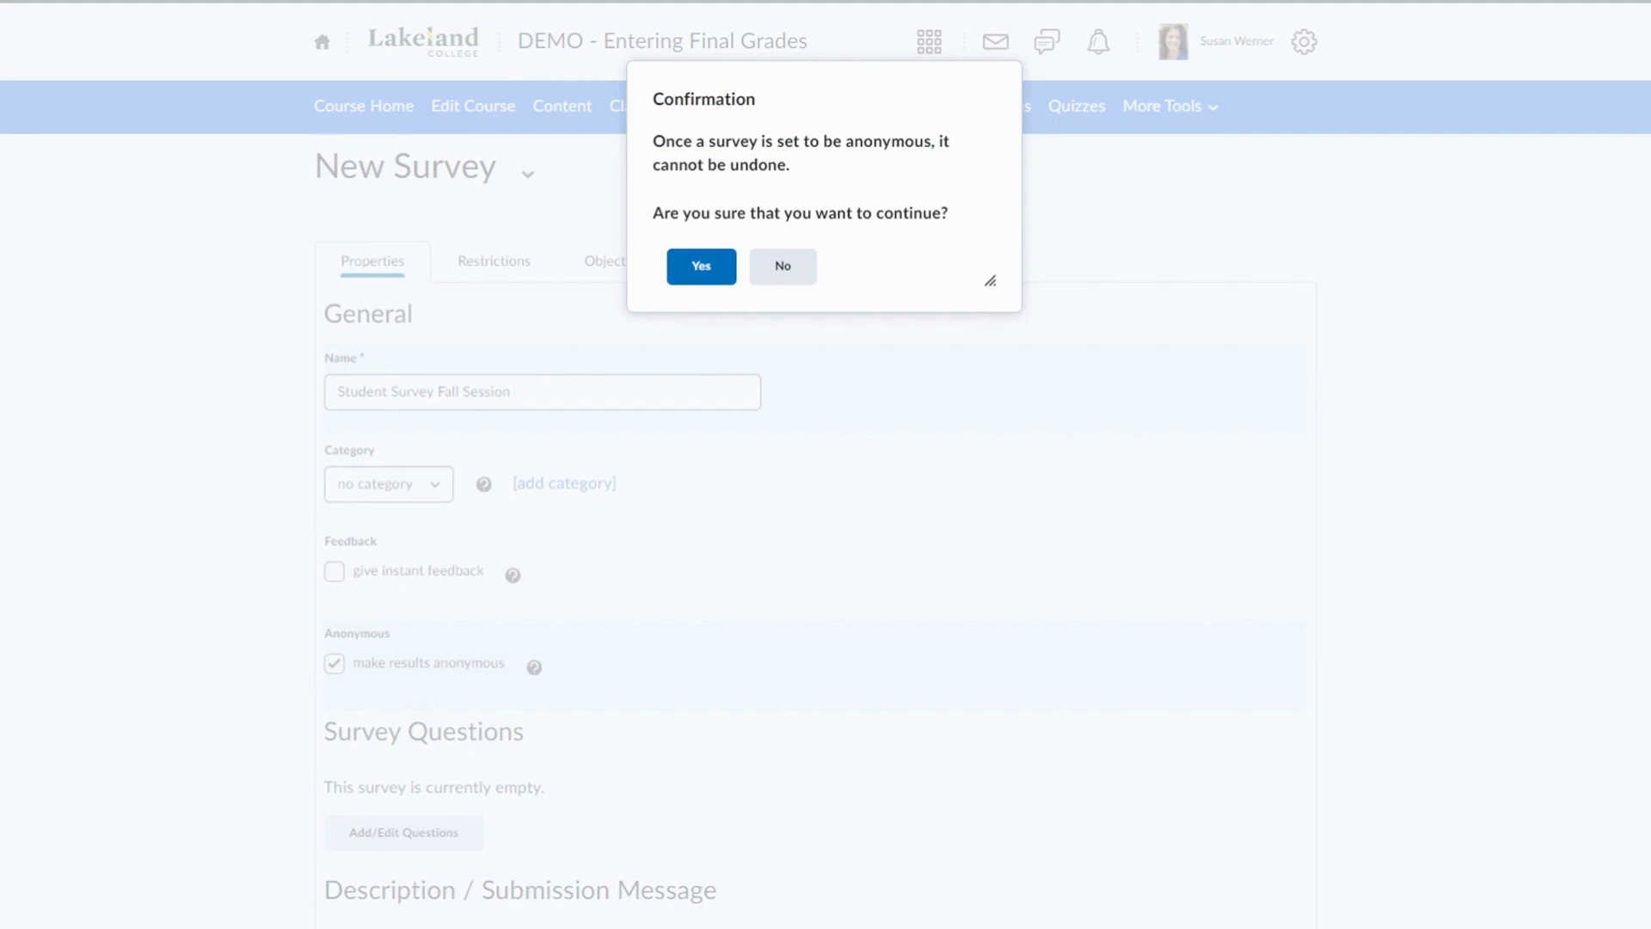
{"action": "left_click", "coordinate": [715, 274]}
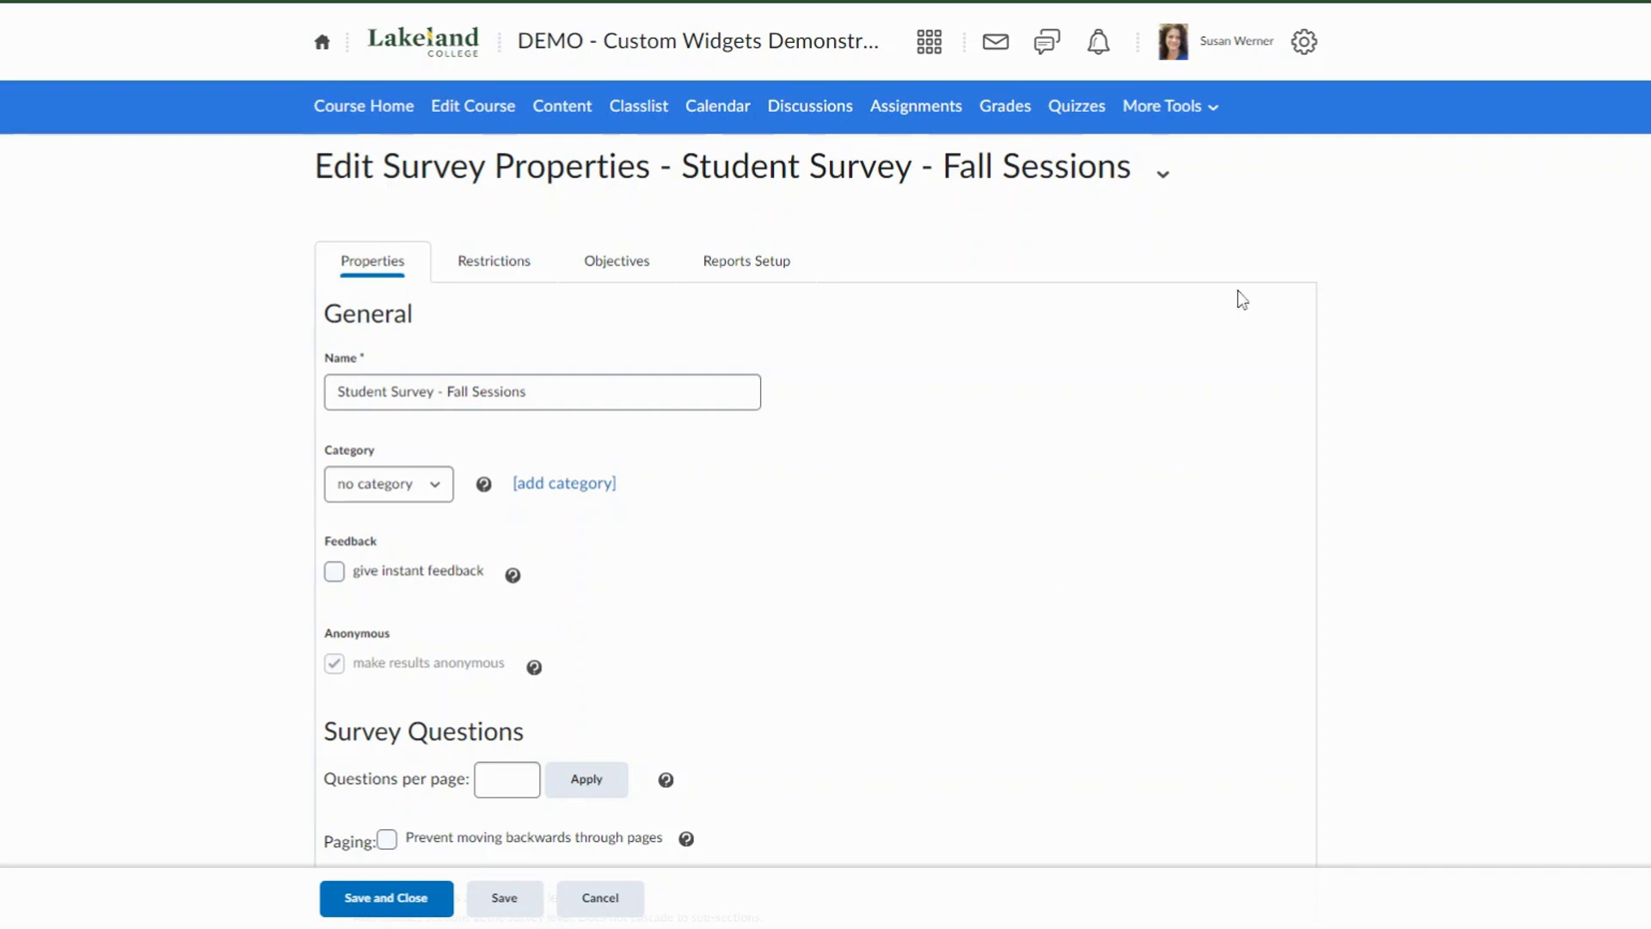
Preview the existing "Student Survey - Fall Sessions" survey and examine the questions in its General Information section.
{"action": "left_click", "coordinate": [1164, 176]}
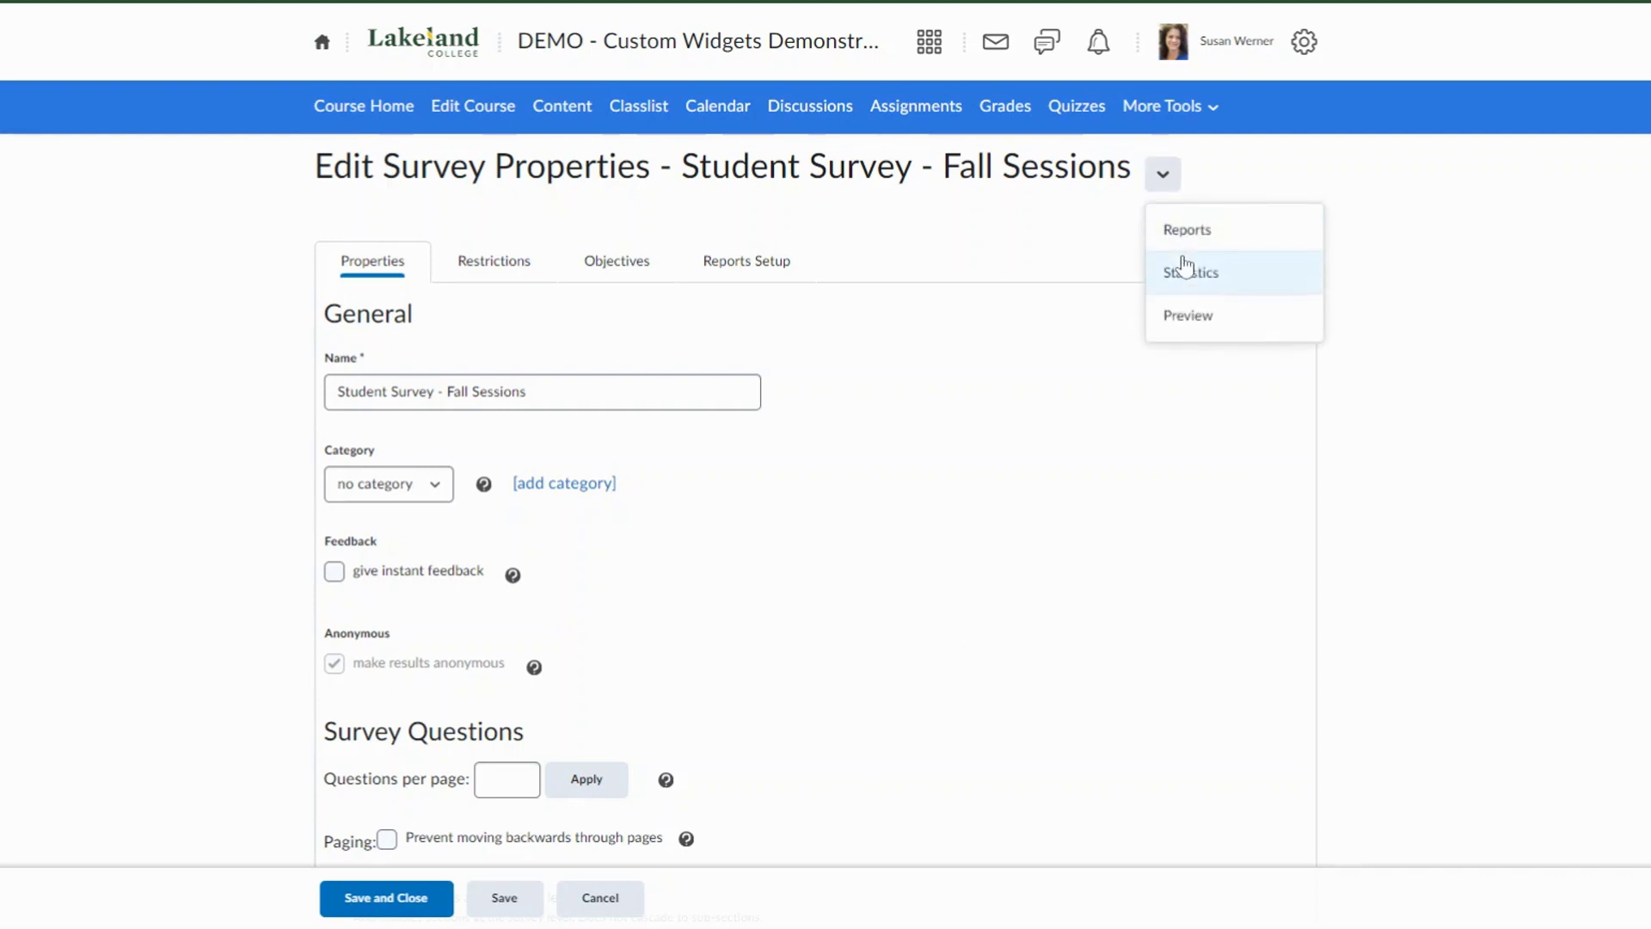
{"action": "left_click", "coordinate": [1177, 317]}
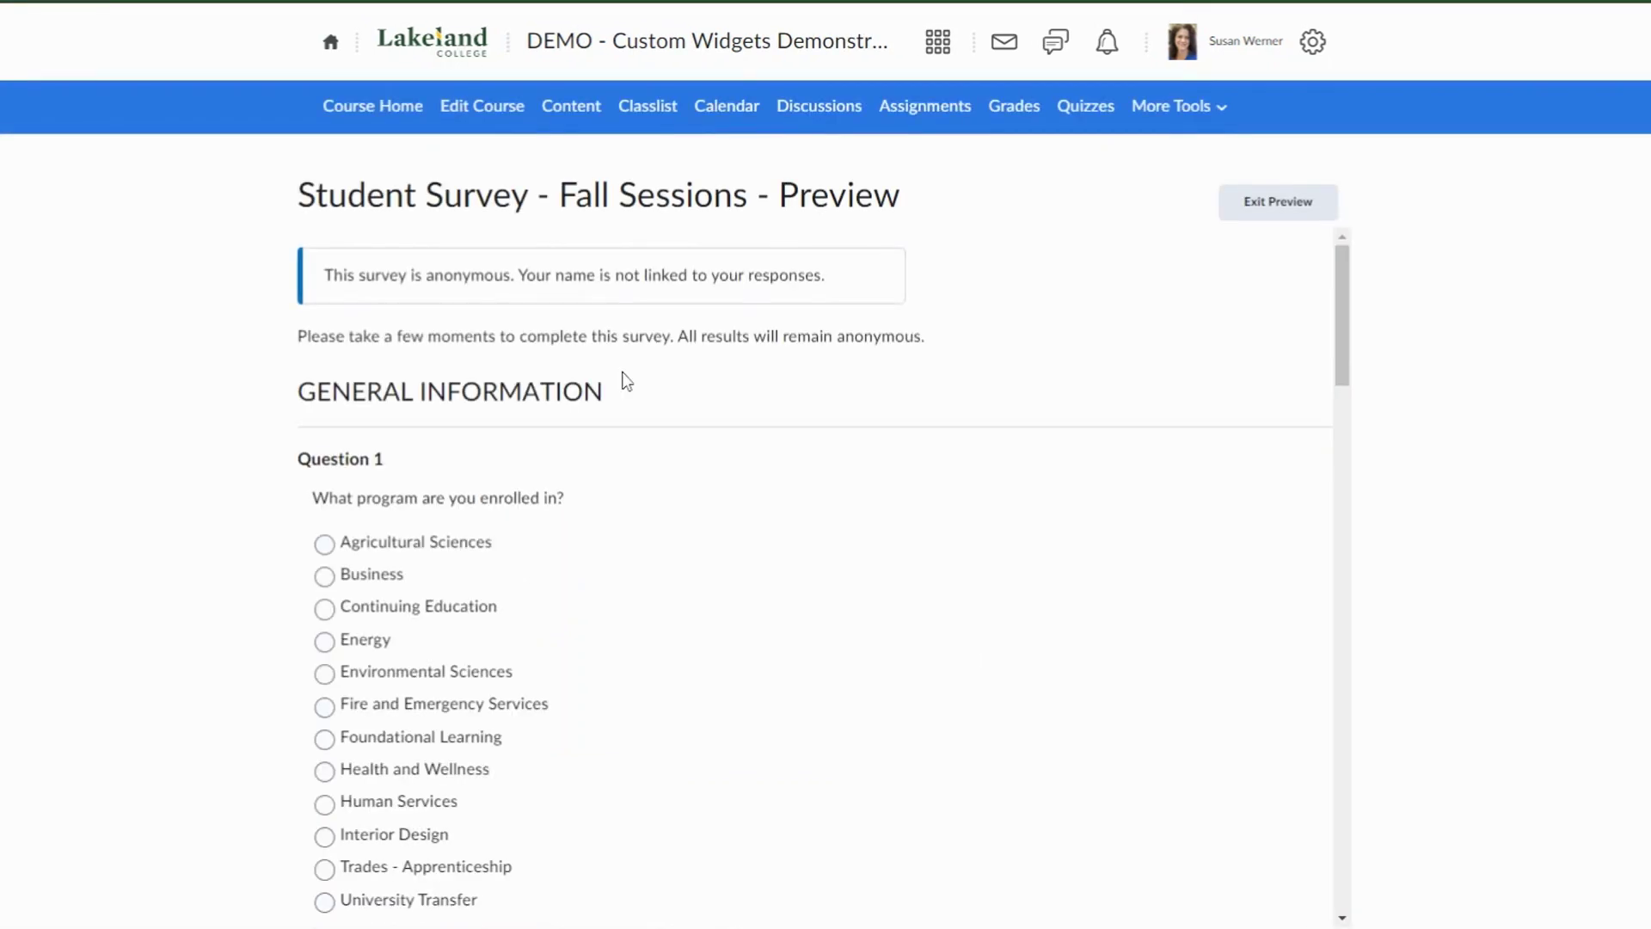
{"action": "left_click_drag", "start_coordinate": [296, 392], "coordinate": [620, 396]}
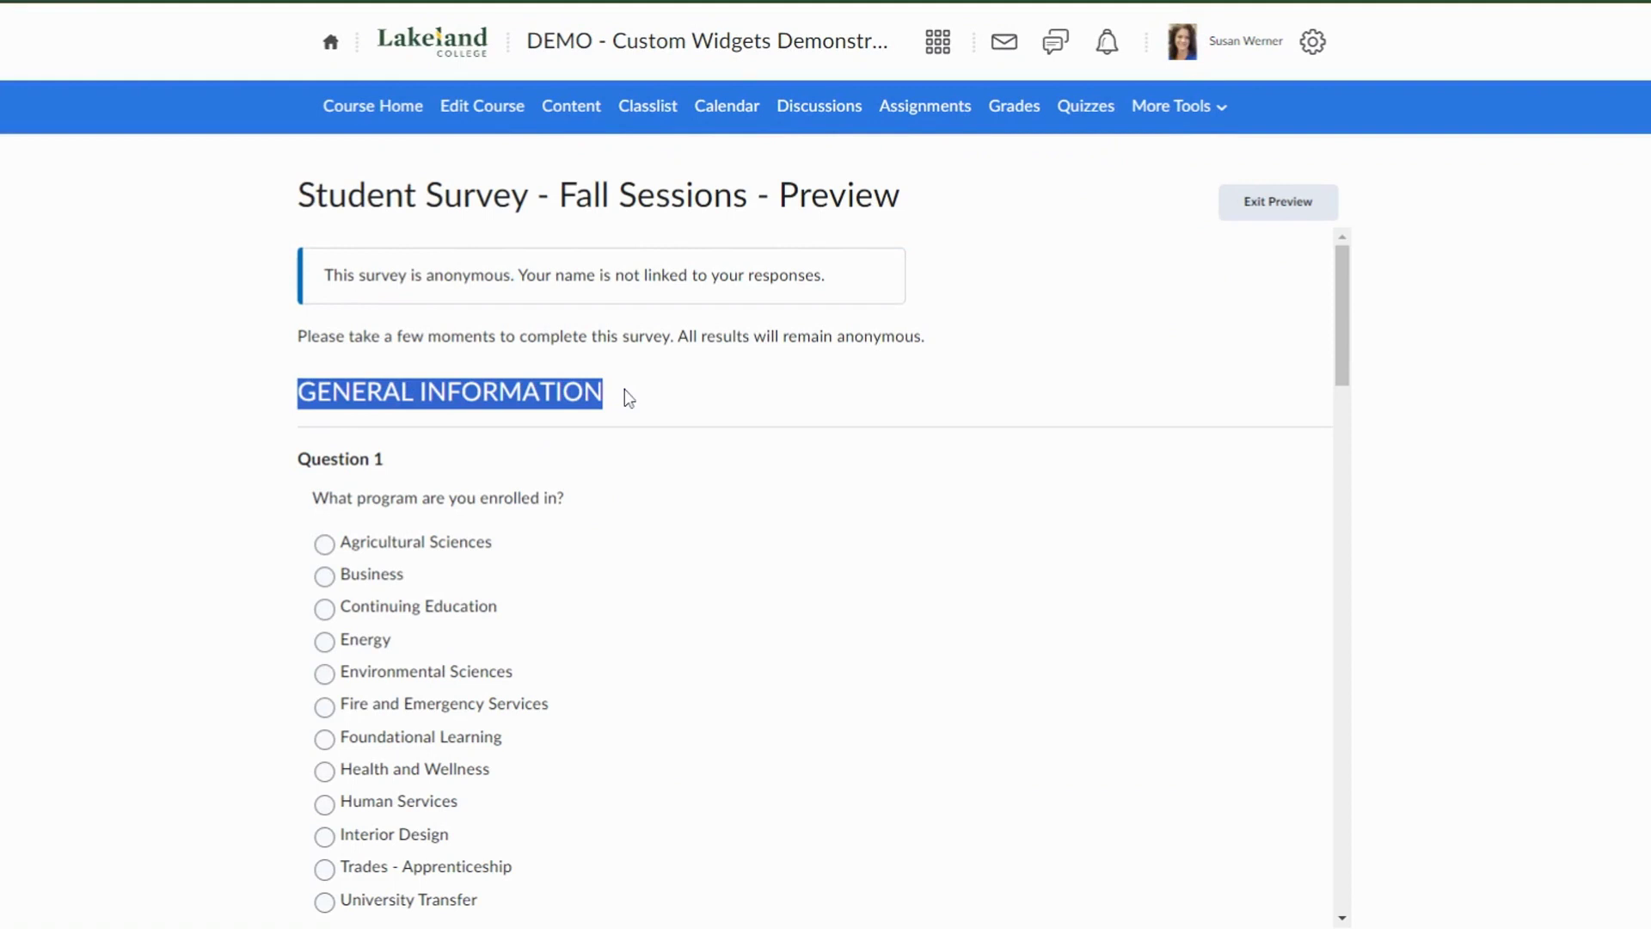
{"action": "scroll", "coordinate": [624, 392], "scroll_direction": "down", "scroll_amount": 2}
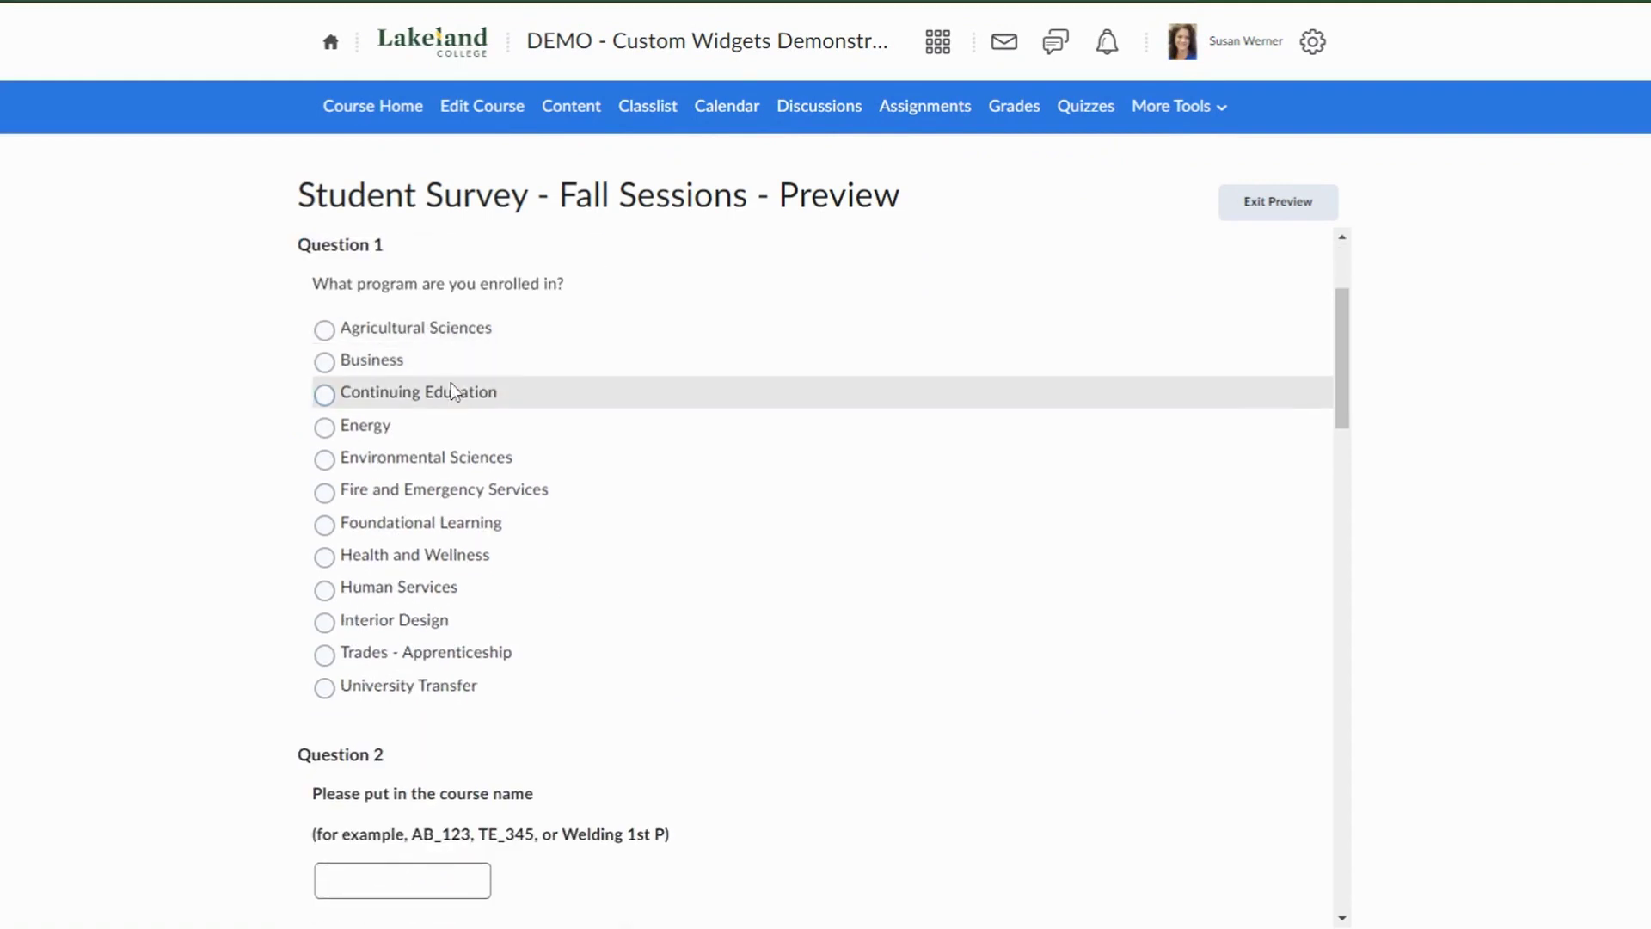
{"action": "scroll", "coordinate": [490, 674], "scroll_direction": "down", "scroll_amount": 3}
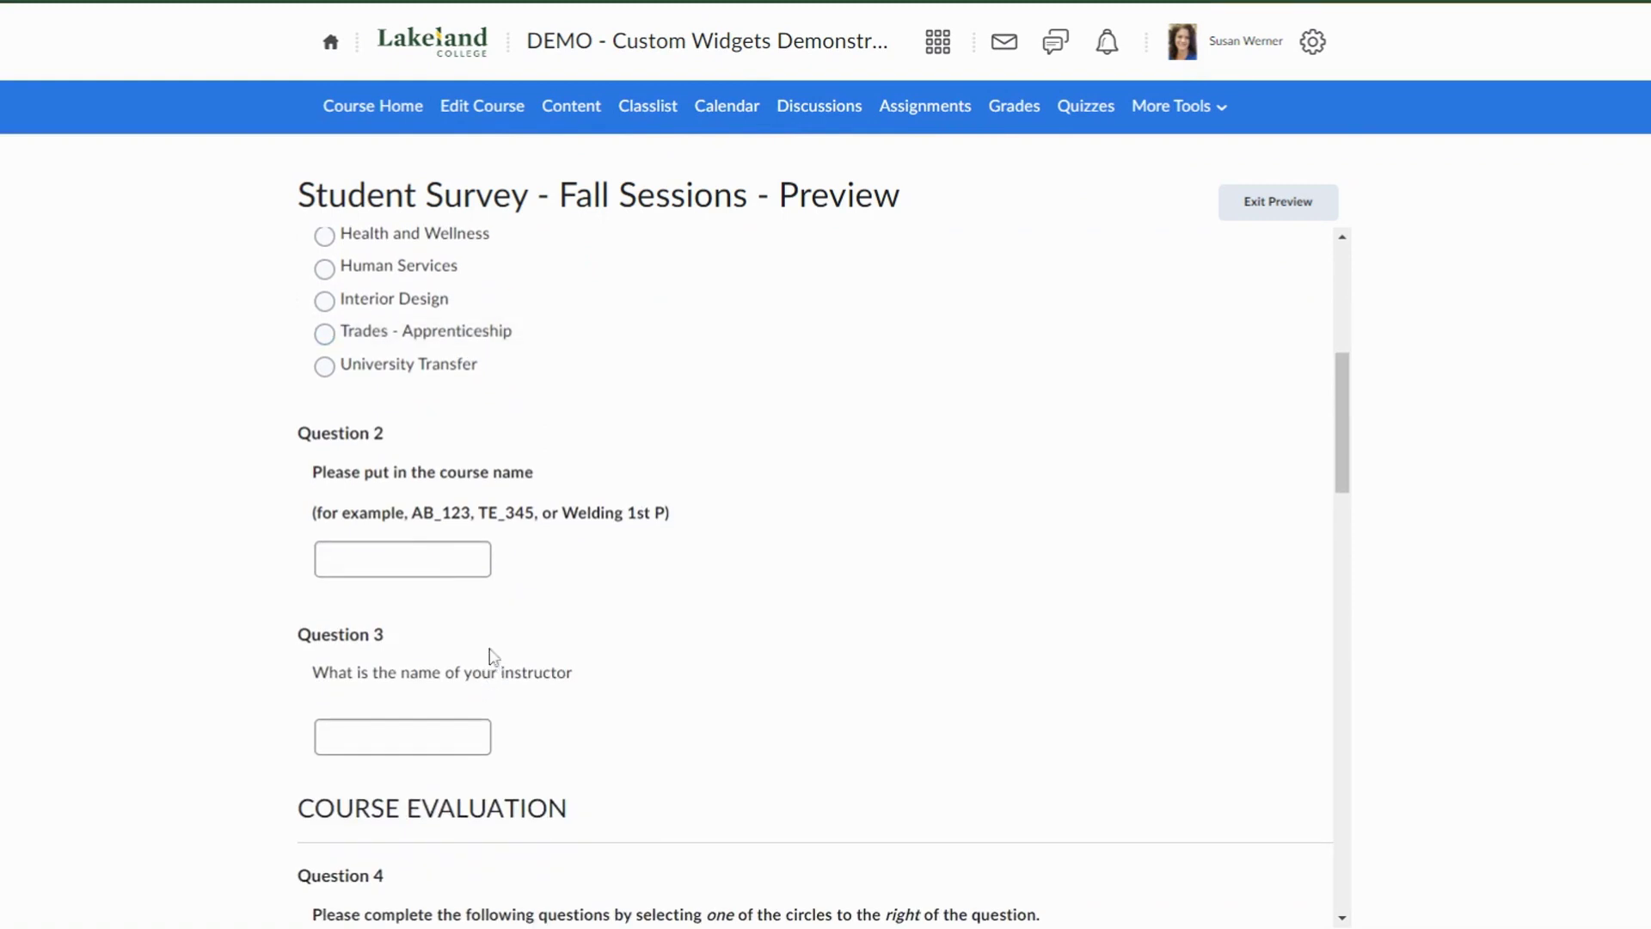
{"action": "scroll", "coordinate": [497, 590], "scroll_direction": "down", "scroll_amount": 3}
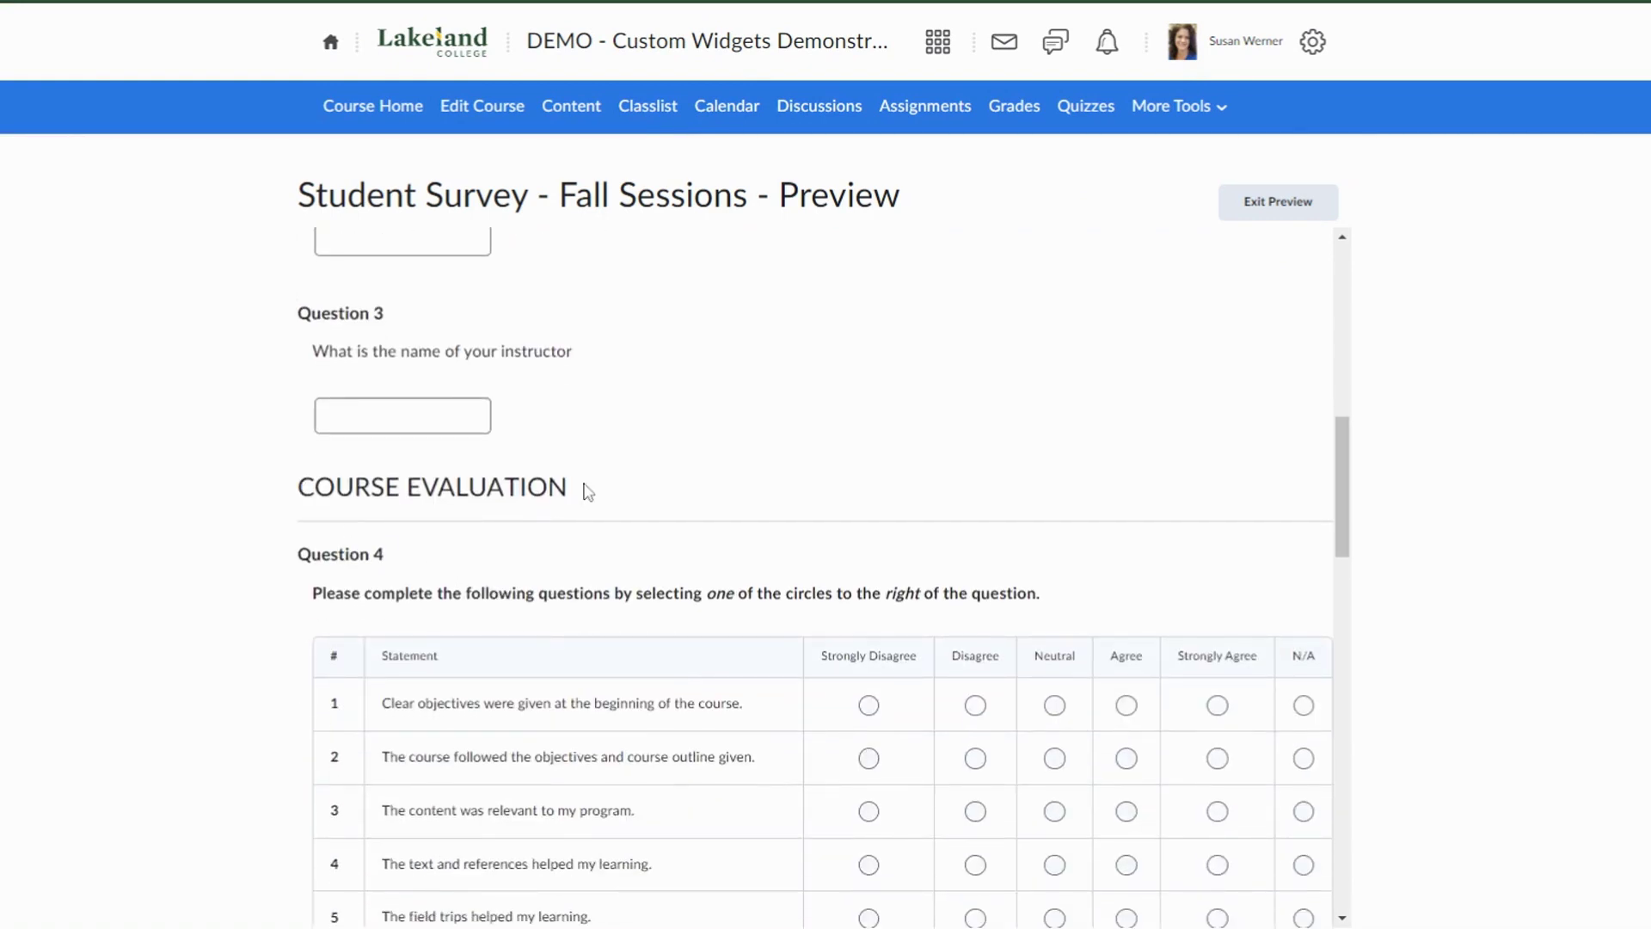
{"action": "scroll", "coordinate": [669, 465], "scroll_direction": "down", "scroll_amount": 3}
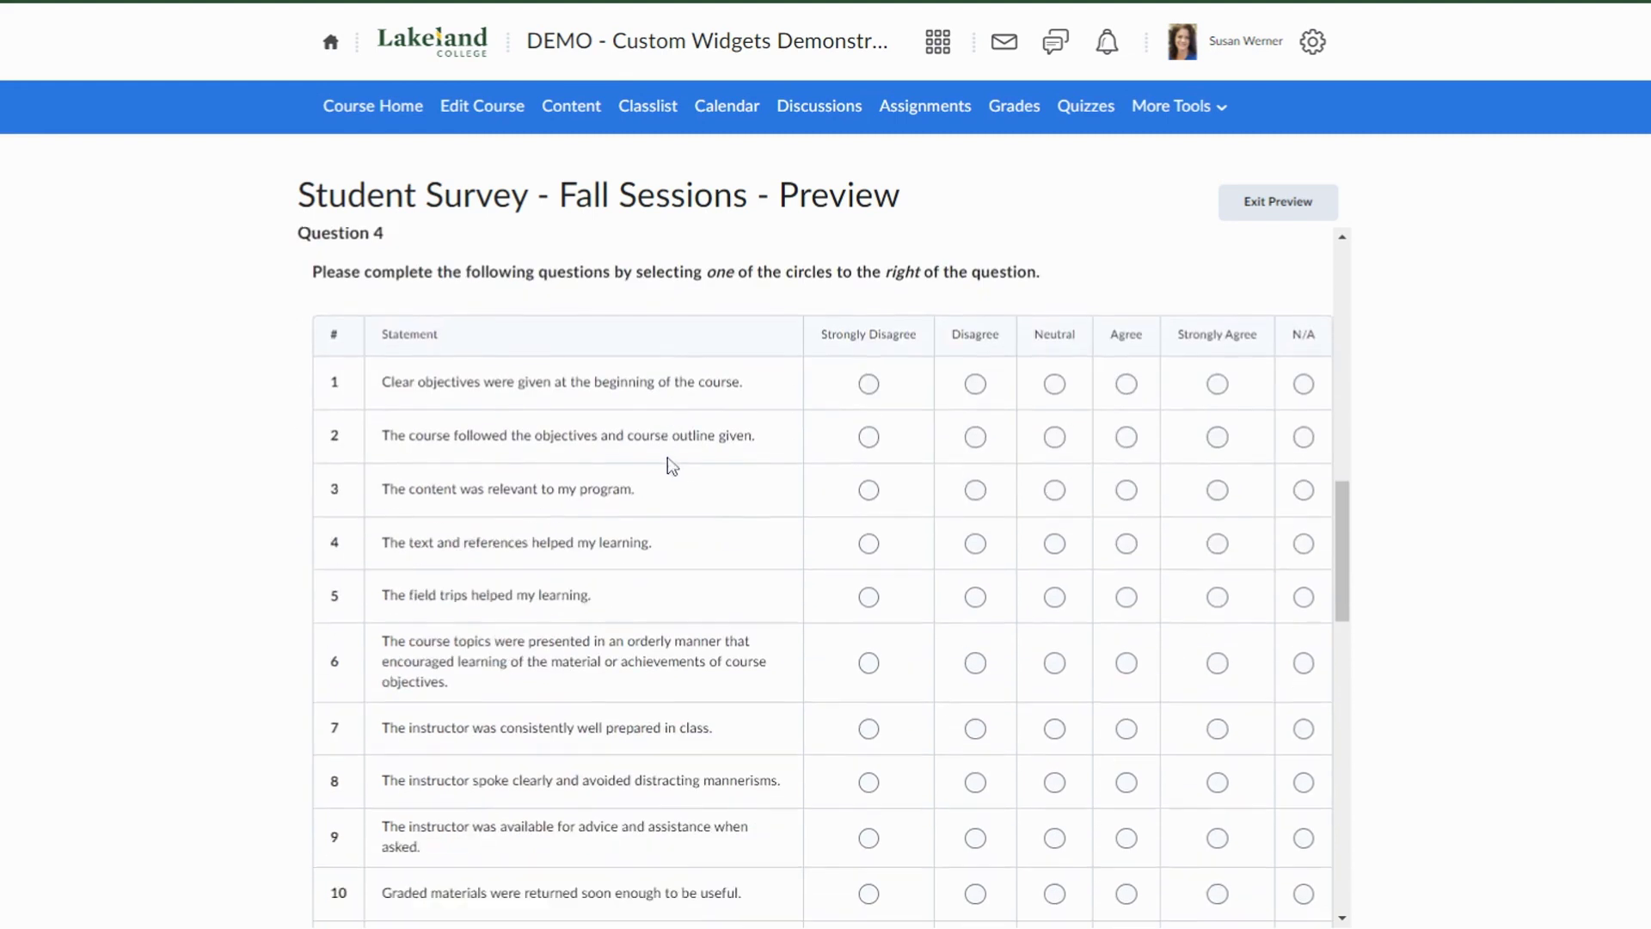
{"action": "scroll", "coordinate": [668, 464], "scroll_direction": "up", "scroll_amount": 4}
{"action": "left_click", "coordinate": [402, 522]}
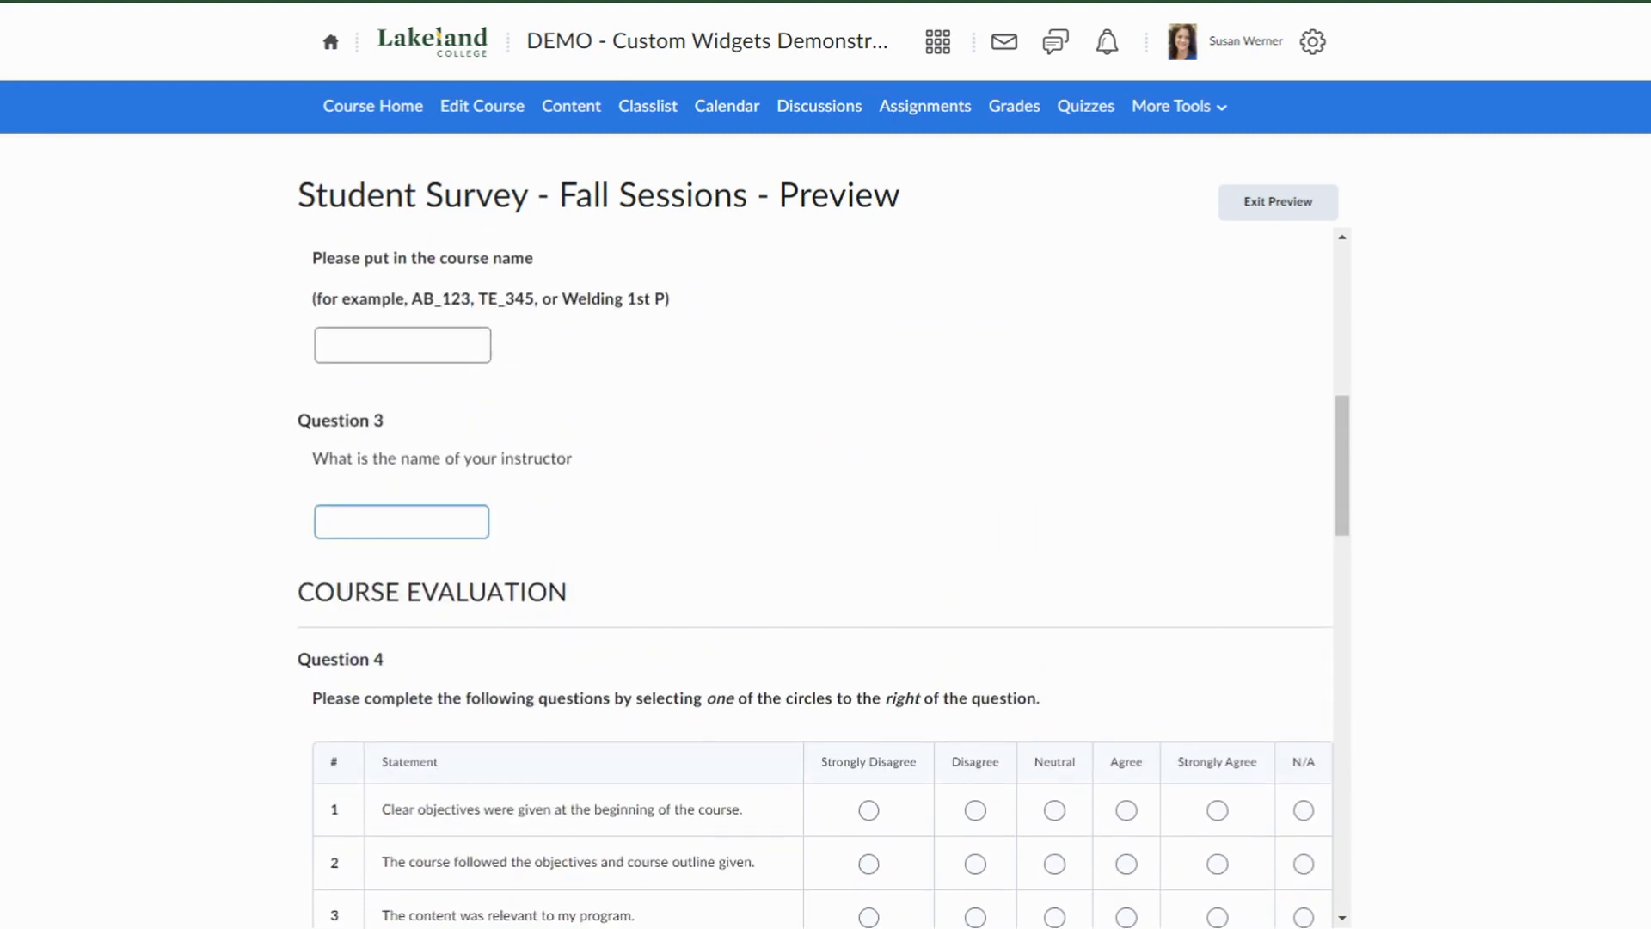
{"action": "scroll", "coordinate": [527, 449], "scroll_direction": "up", "scroll_amount": 4}
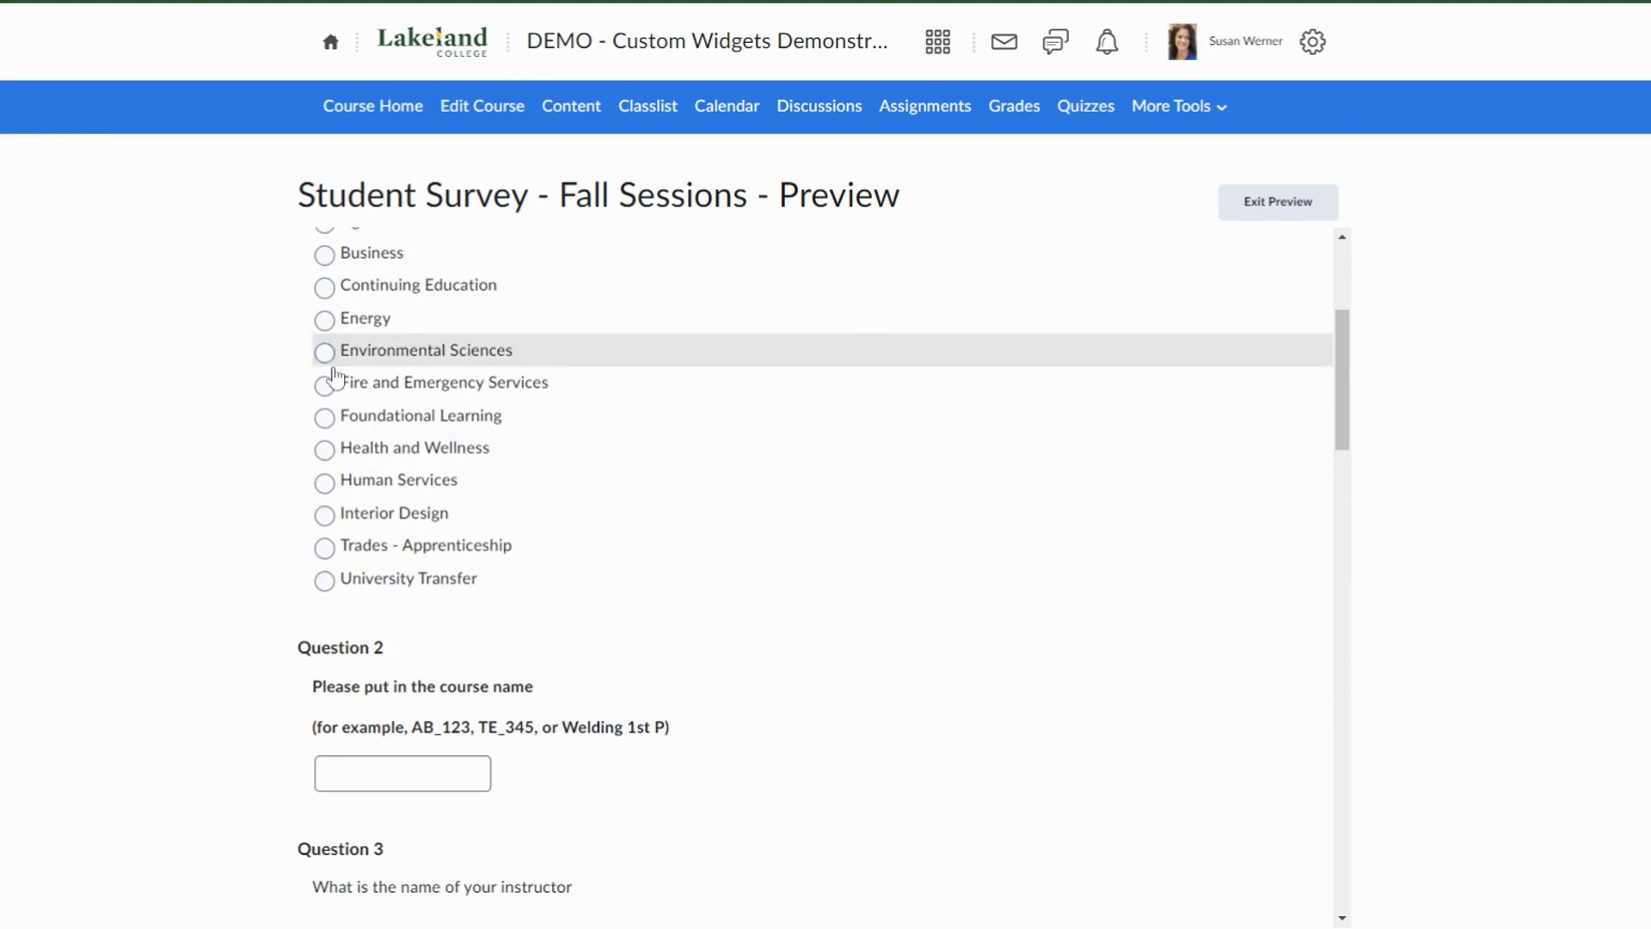
Examine the rating statements and answer scale in the preview's Course Evaluation and Grading System Evaluation sections.
{"action": "scroll", "coordinate": [575, 527], "scroll_direction": "down", "scroll_amount": 7}
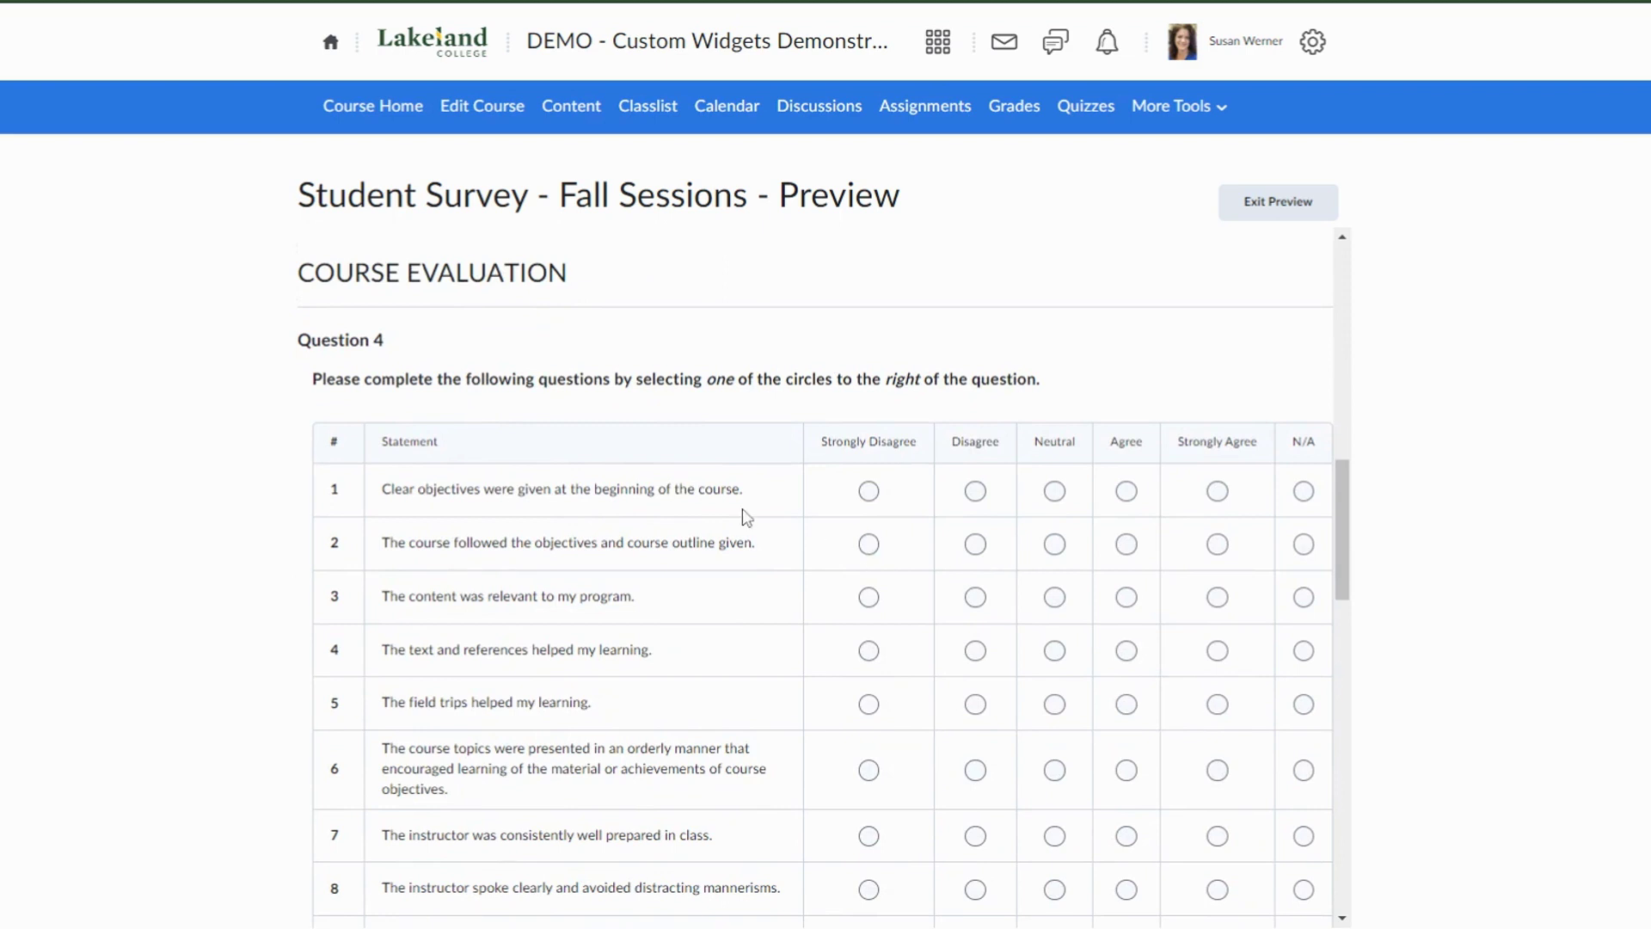
{"action": "scroll", "coordinate": [751, 509], "scroll_direction": "down", "scroll_amount": 2}
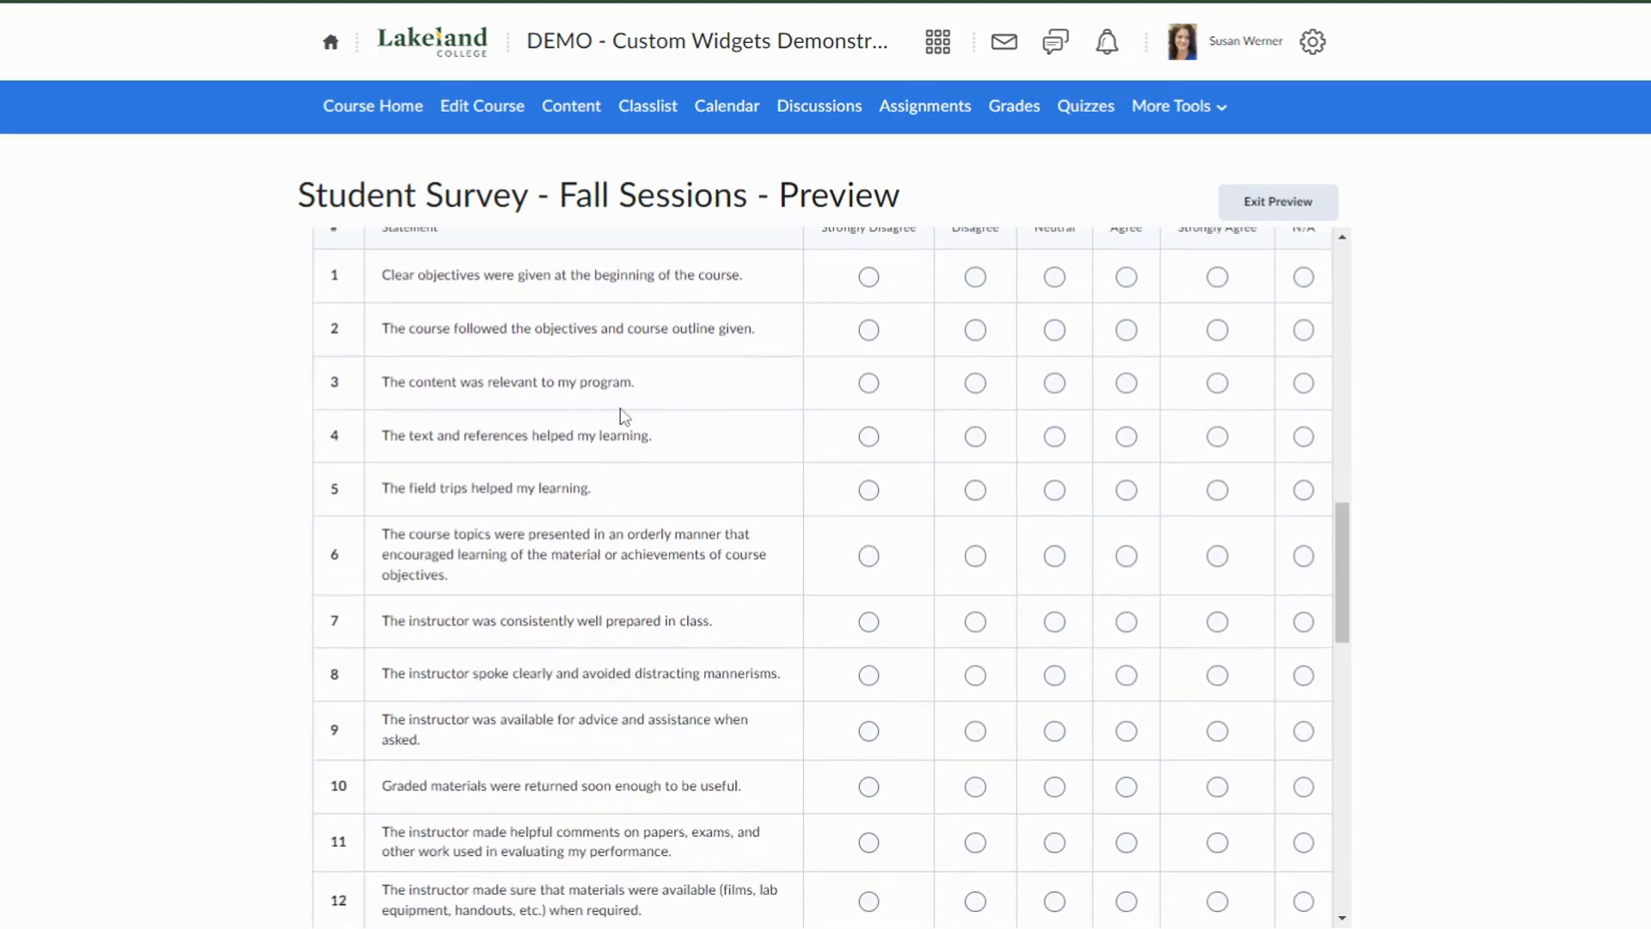
{"action": "scroll", "coordinate": [807, 505], "scroll_direction": "down", "scroll_amount": 3}
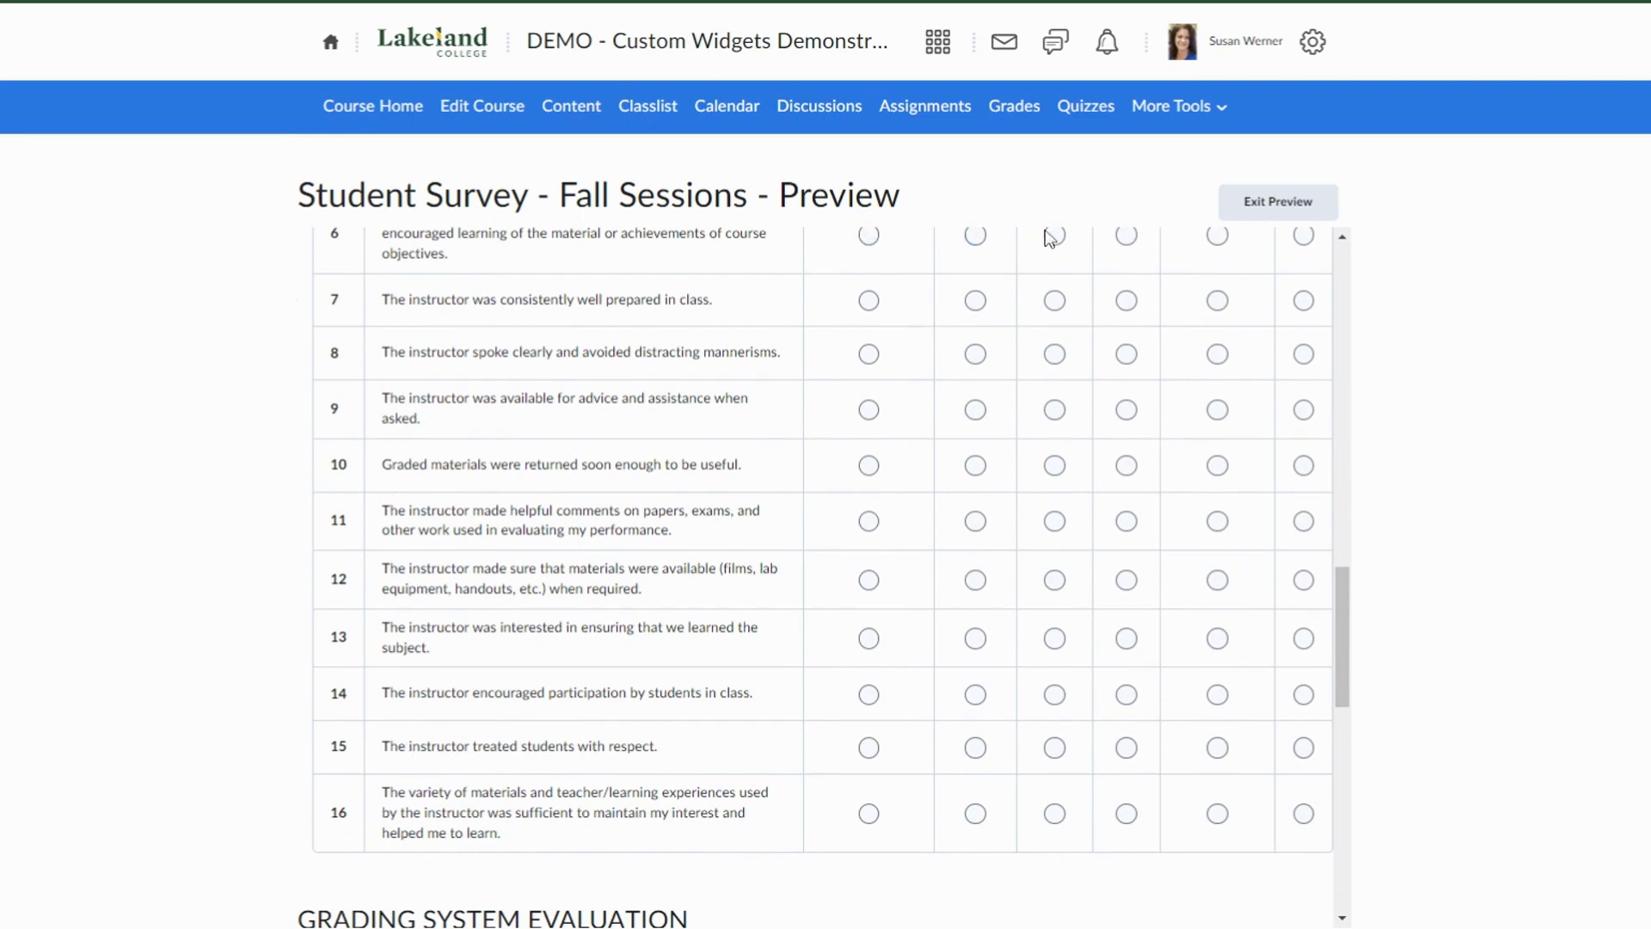
{"action": "scroll", "coordinate": [886, 460], "scroll_direction": "down", "scroll_amount": 5}
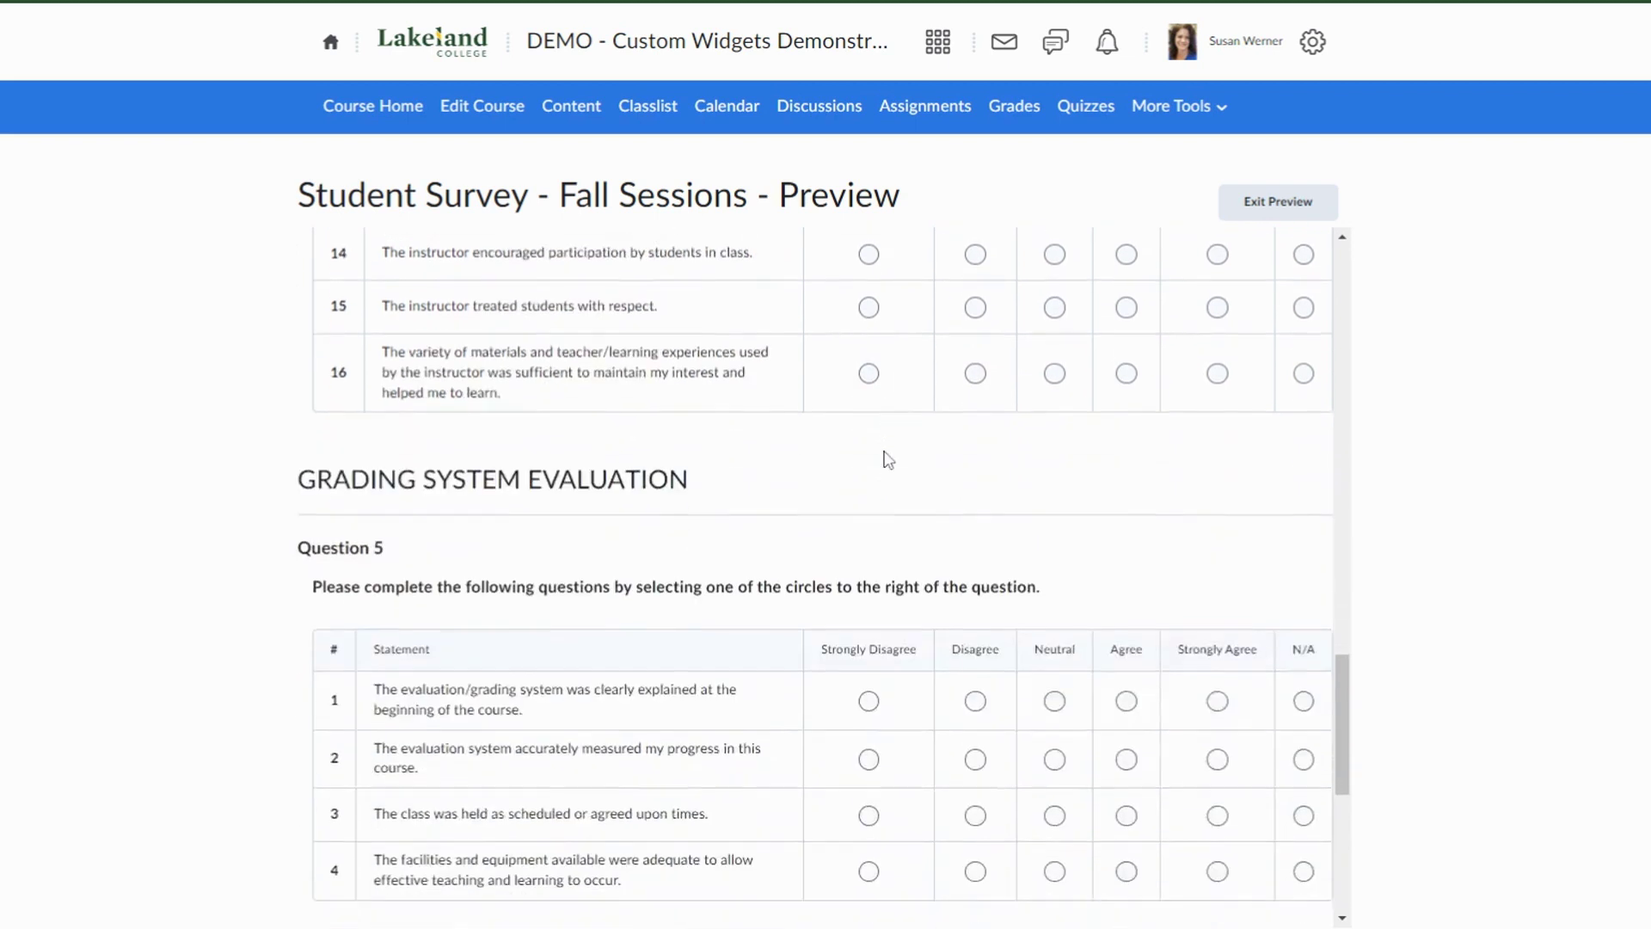
{"action": "scroll", "coordinate": [889, 460], "scroll_direction": "down", "scroll_amount": 4}
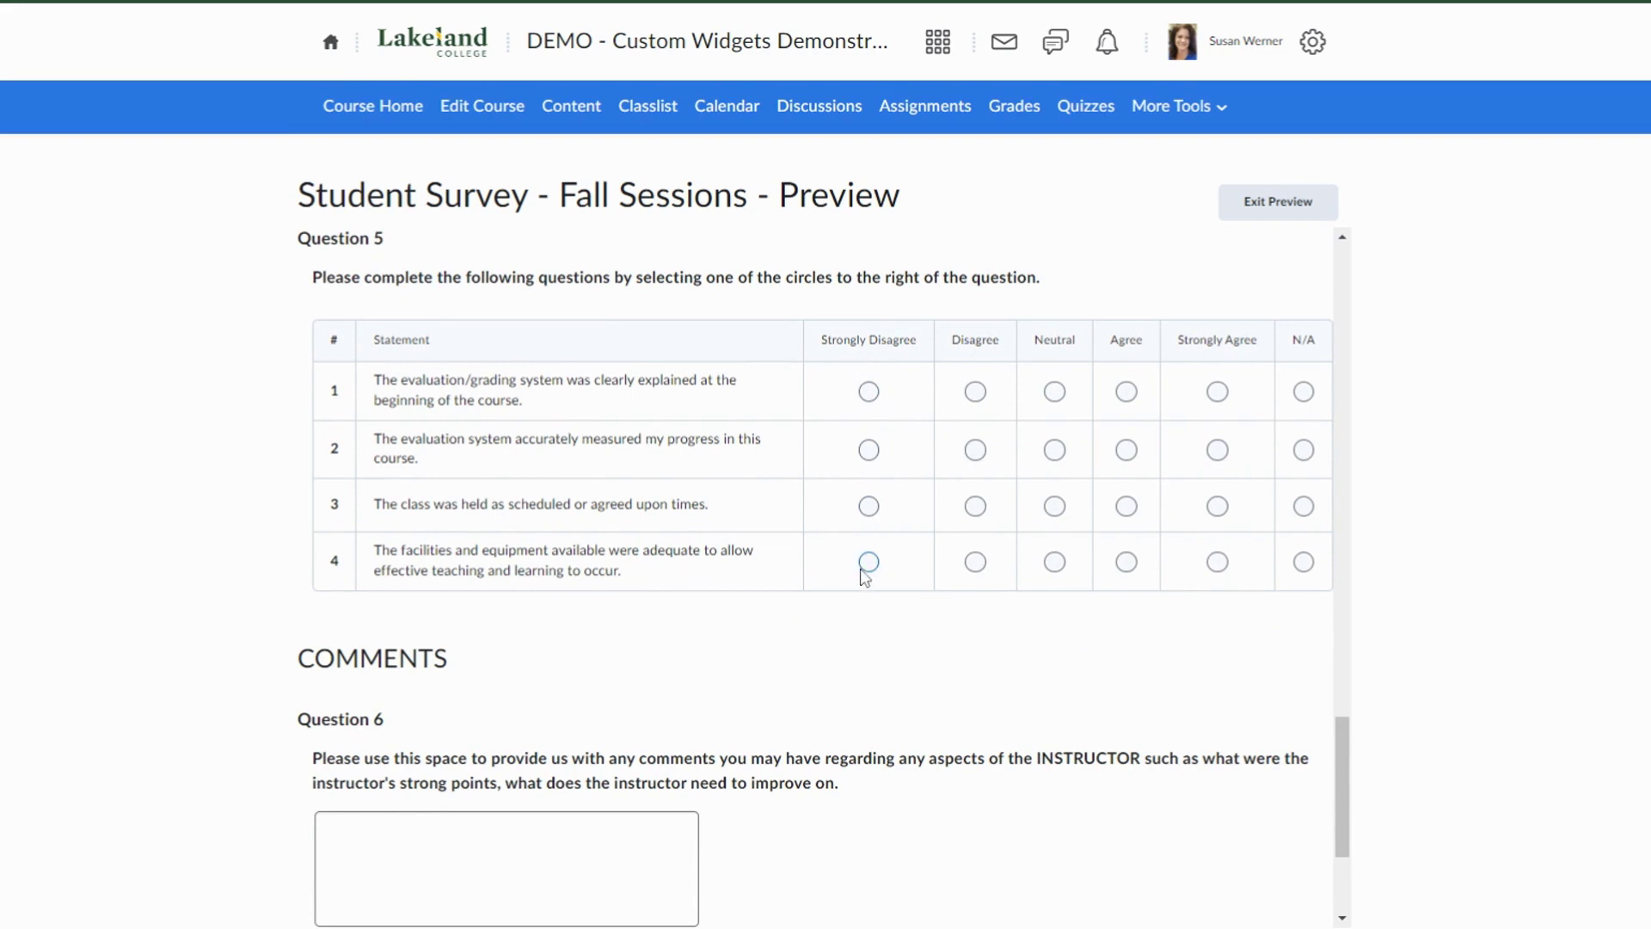
{"action": "scroll", "coordinate": [886, 564], "scroll_direction": "up", "scroll_amount": 5}
{"action": "scroll", "coordinate": [892, 560], "scroll_direction": "up", "scroll_amount": 9}
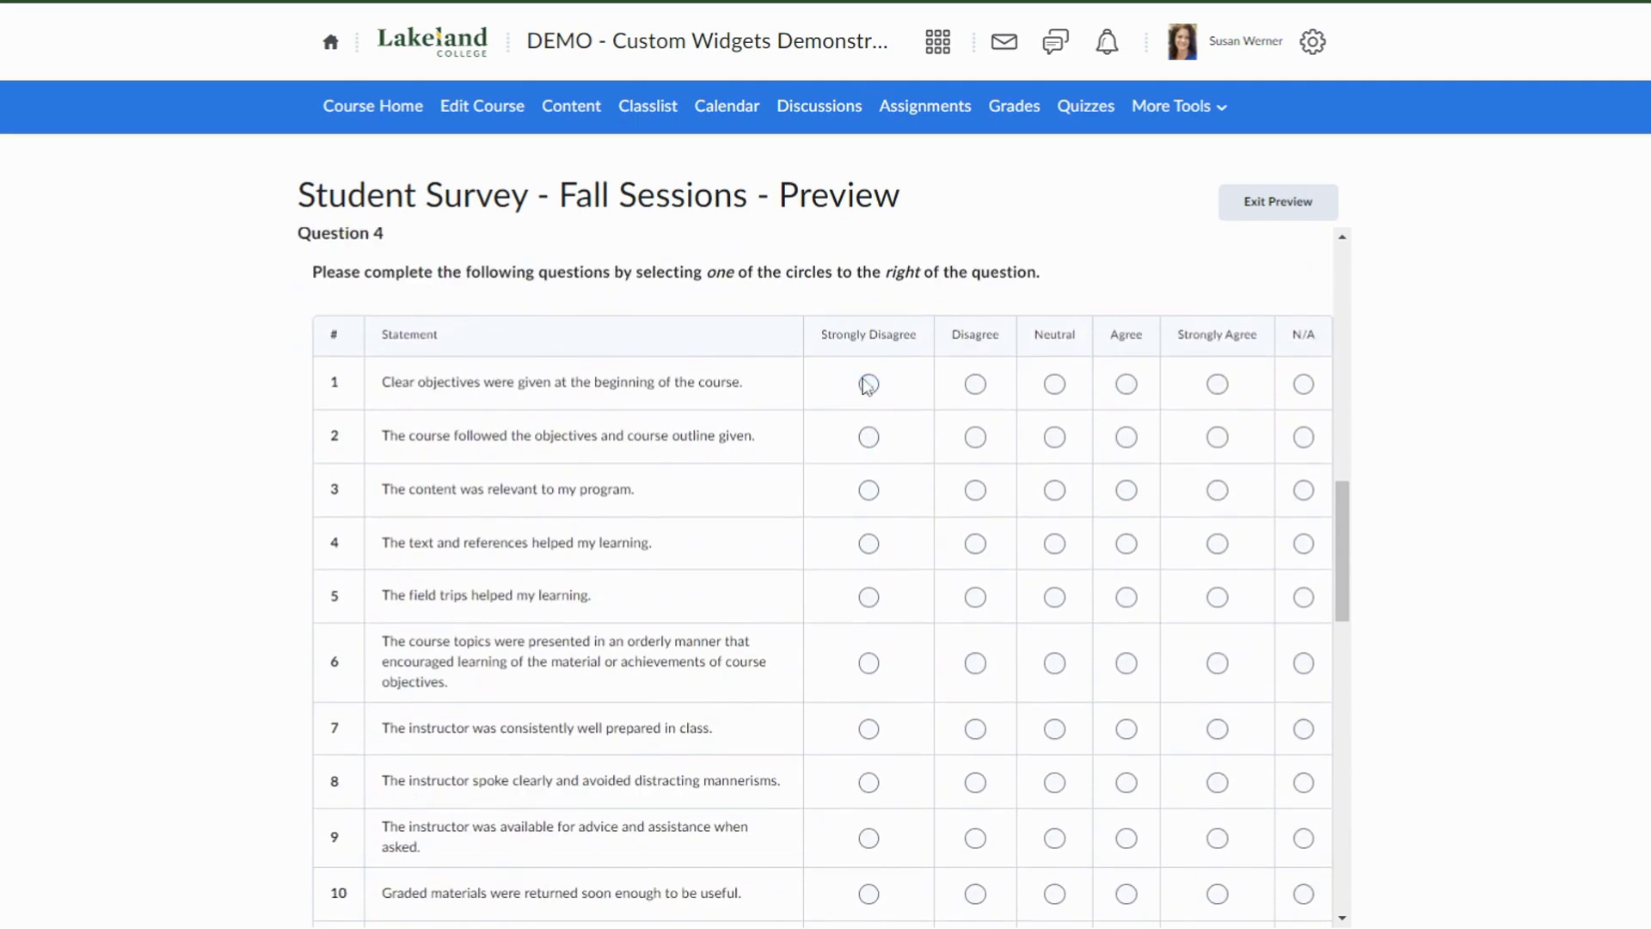
{"action": "scroll", "coordinate": [866, 387], "scroll_direction": "down", "scroll_amount": 3}
{"action": "scroll", "coordinate": [688, 387], "scroll_direction": "up", "scroll_amount": 1}
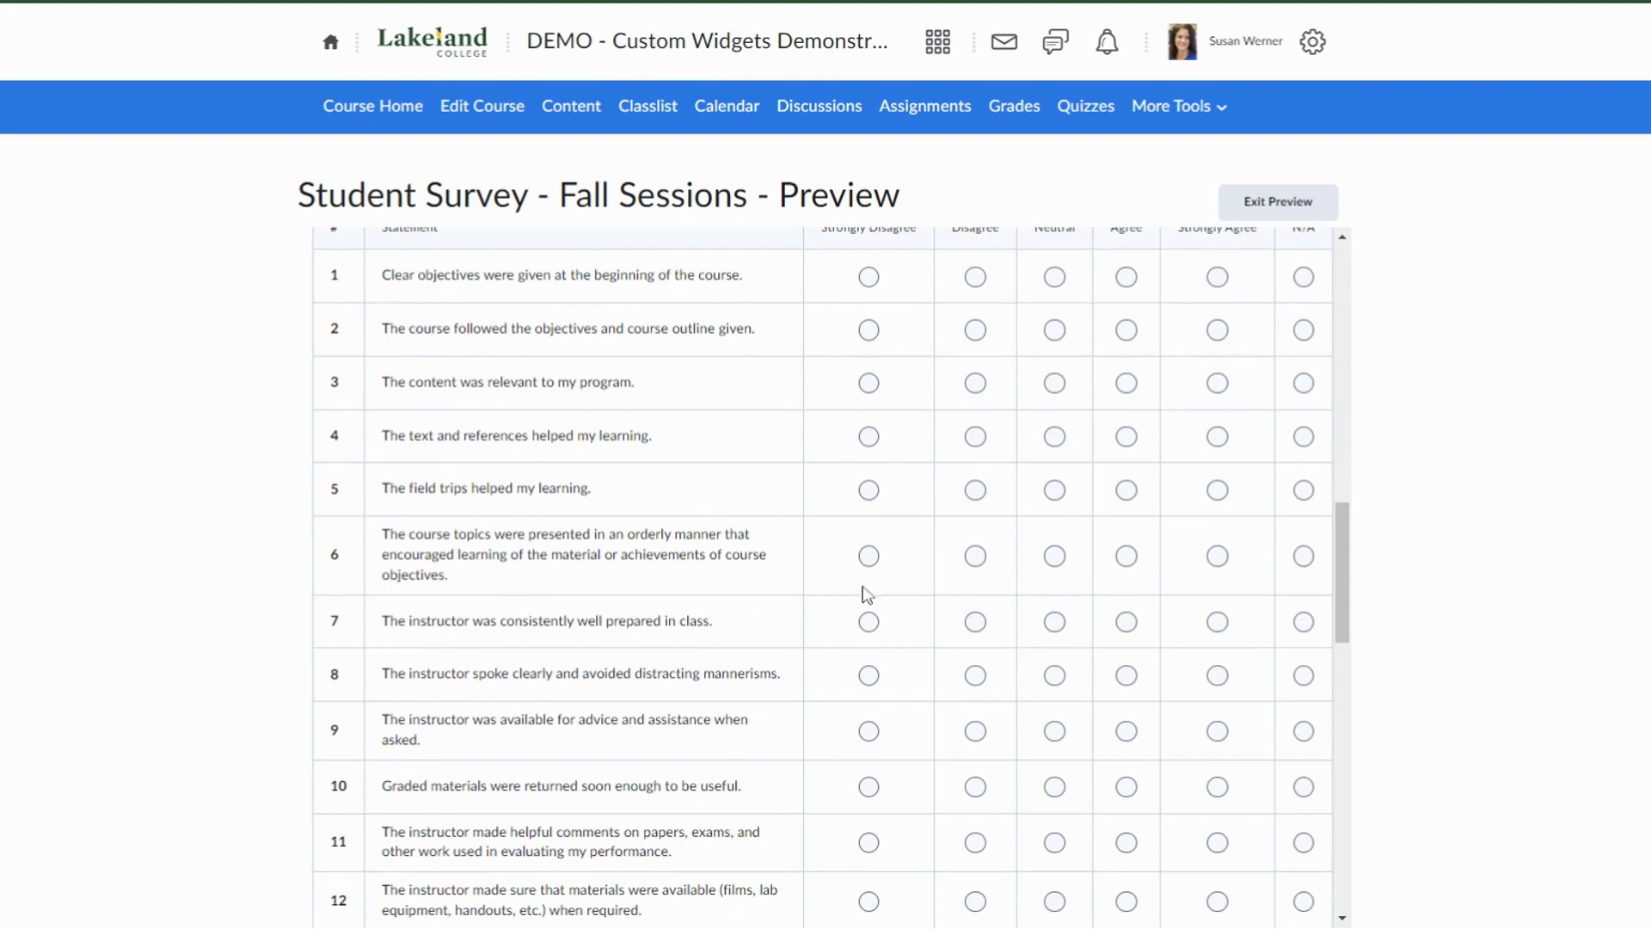
{"action": "scroll", "coordinate": [860, 580], "scroll_direction": "up", "scroll_amount": 2}
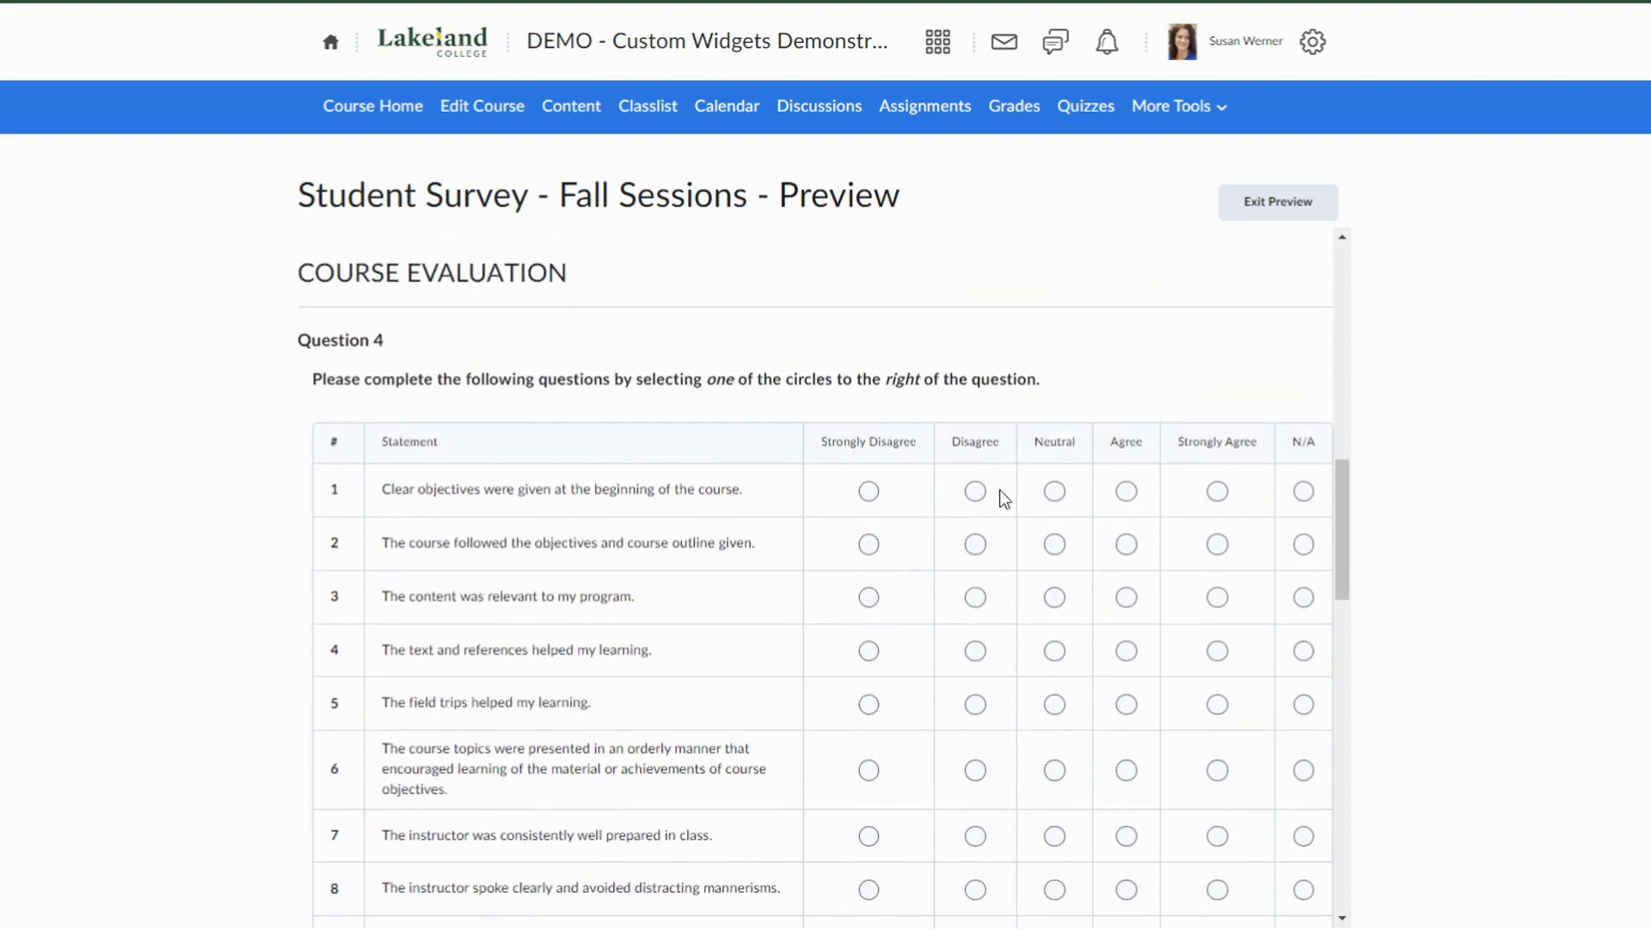
{"action": "scroll", "coordinate": [980, 492], "scroll_direction": "down", "scroll_amount": 5}
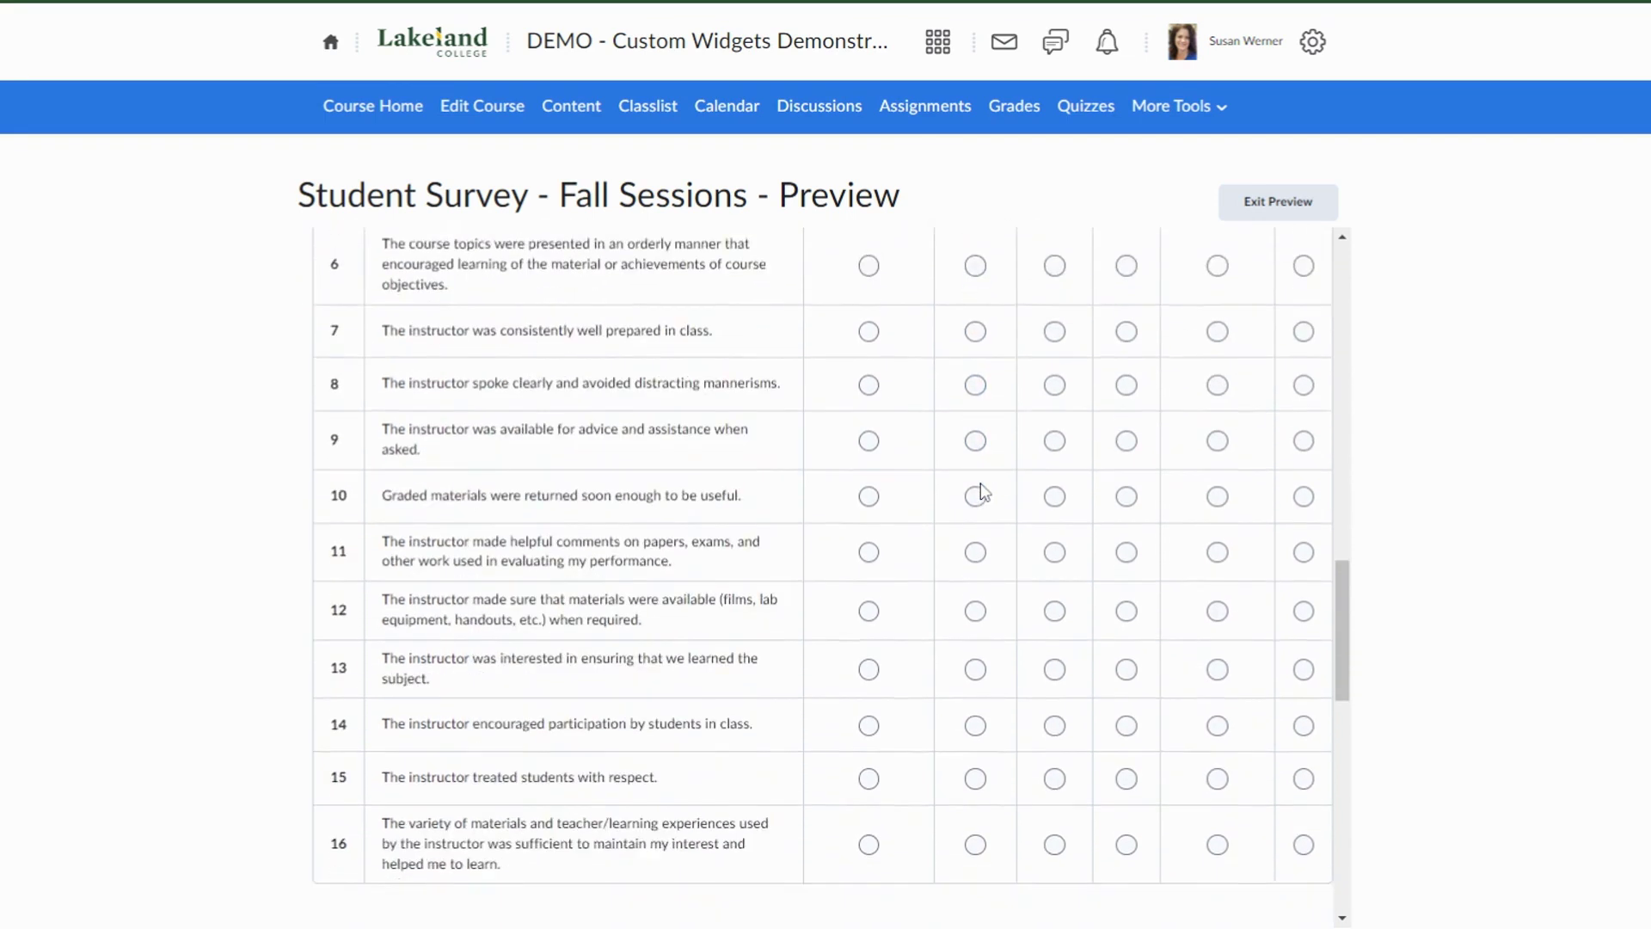
{"action": "scroll", "coordinate": [981, 491], "scroll_direction": "up", "scroll_amount": 6}
{"action": "scroll", "coordinate": [981, 491], "scroll_direction": "down", "scroll_amount": 3}
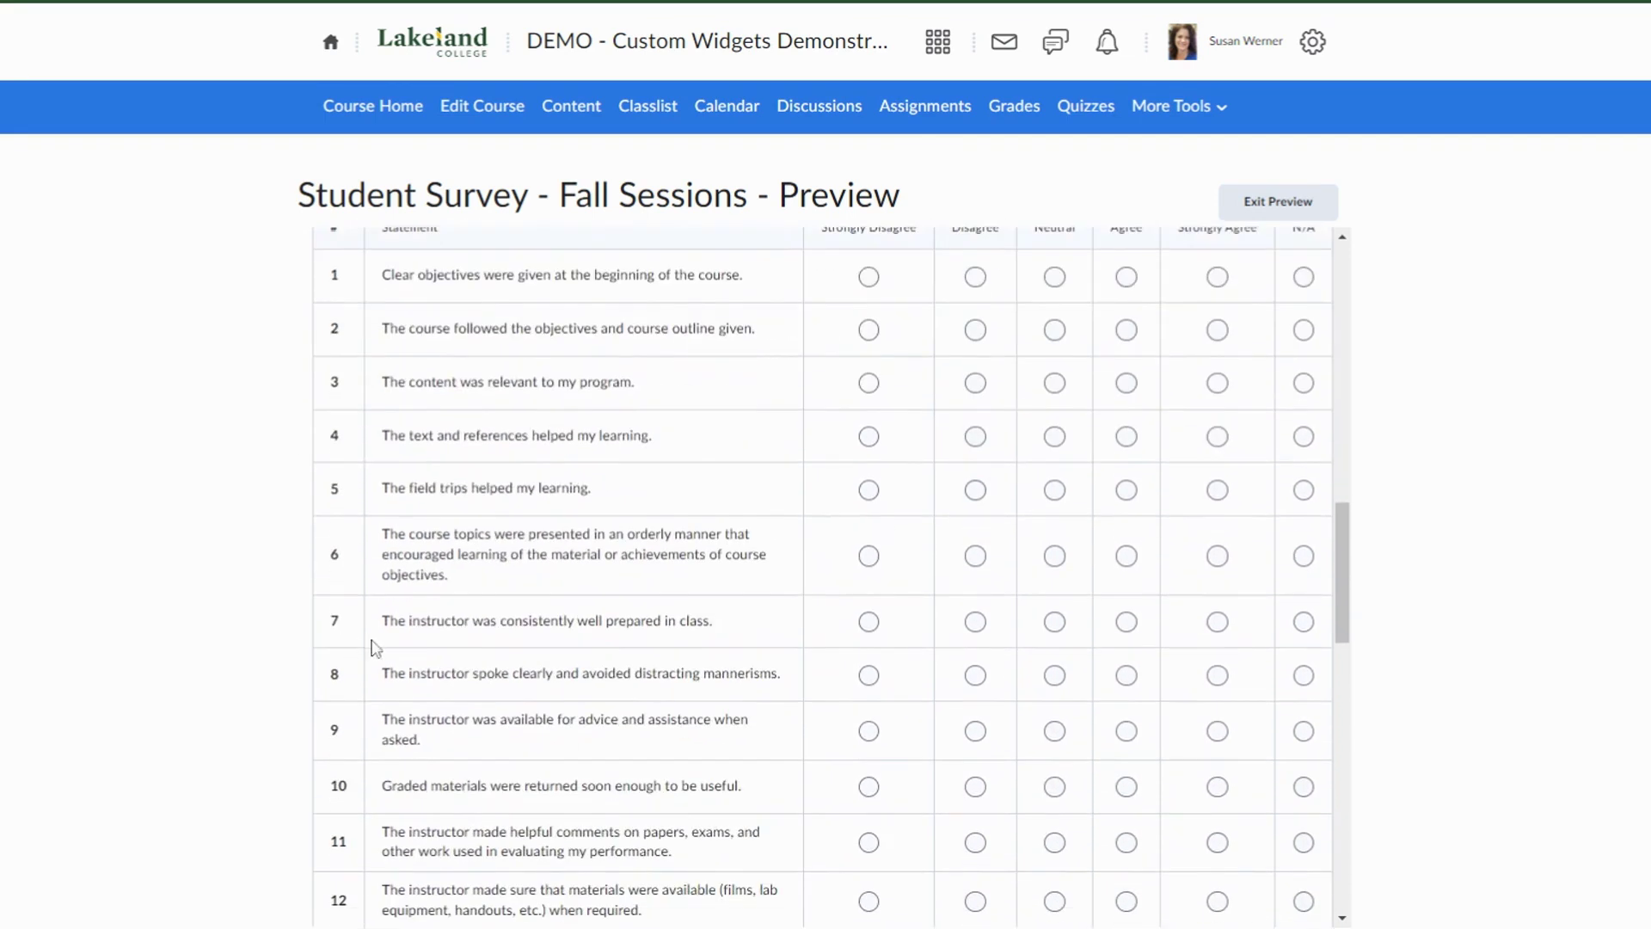
{"action": "scroll", "coordinate": [808, 623], "scroll_direction": "up", "scroll_amount": 5}
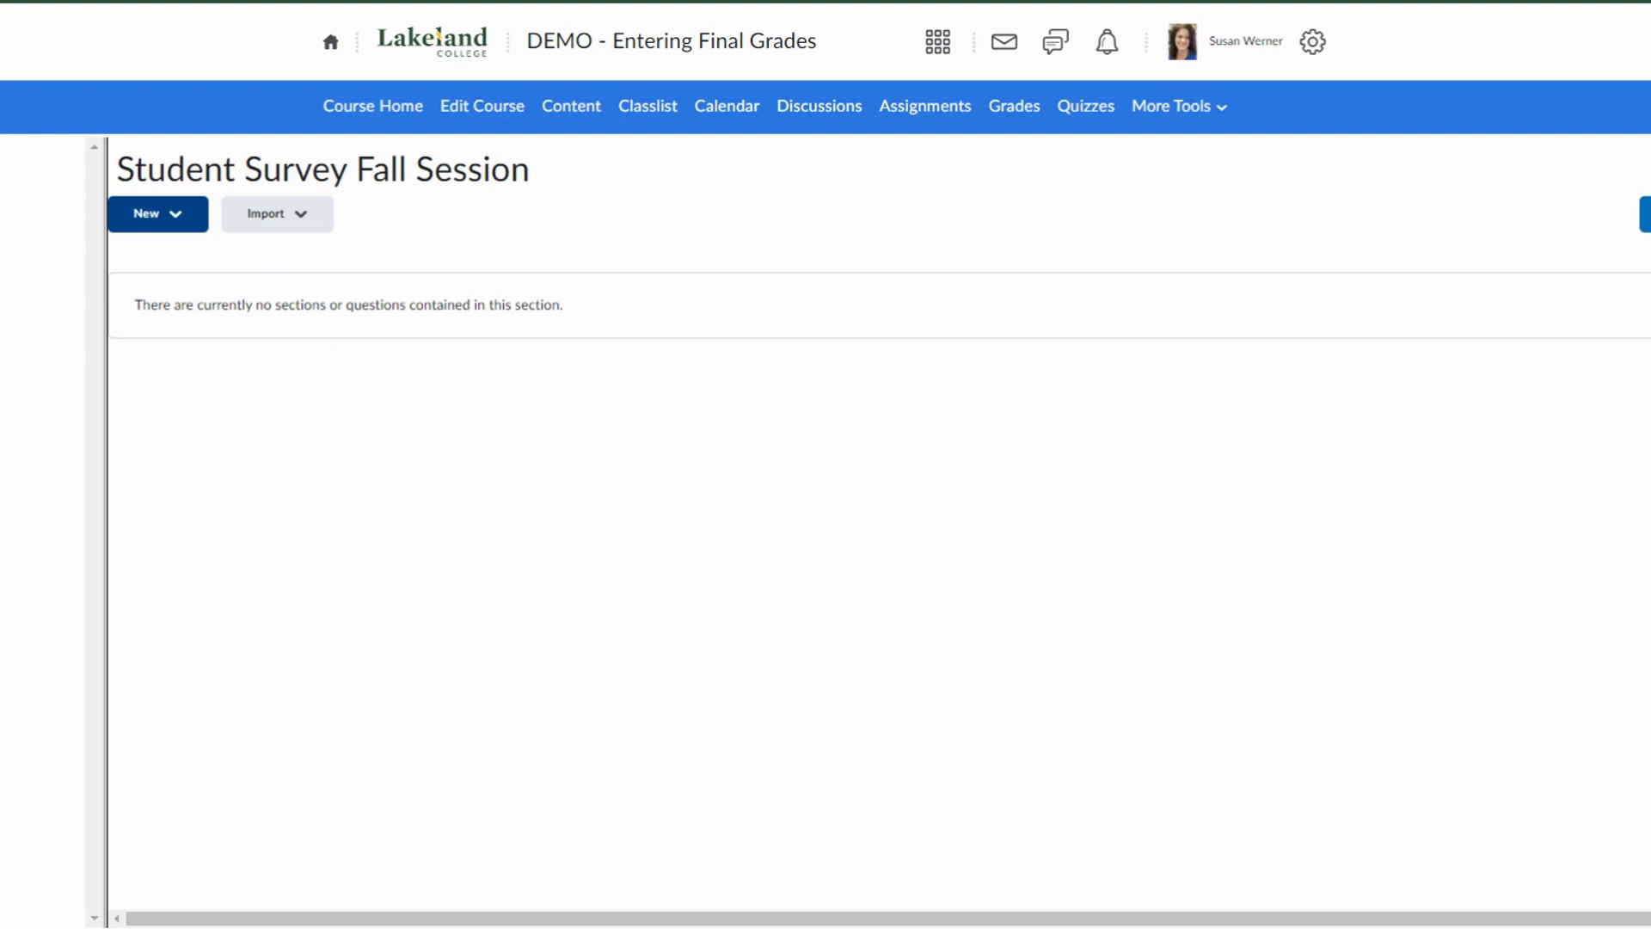
Add a section titled "General Information" to the Student Survey Fall Session survey and save it.
{"action": "left_click", "coordinate": [166, 221]}
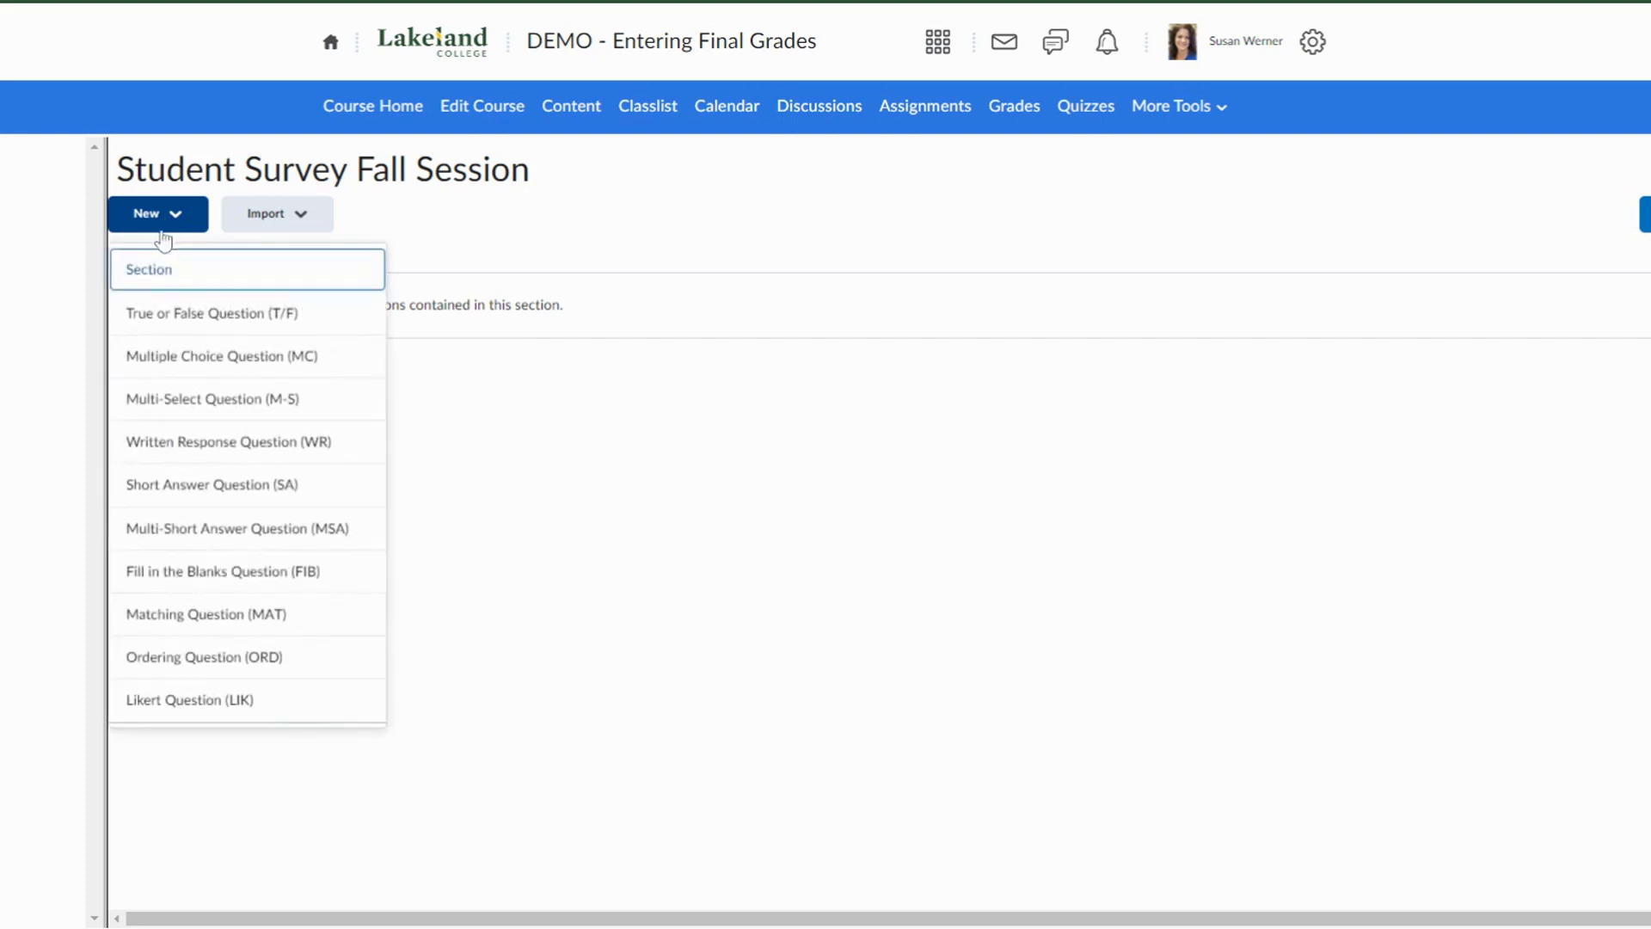
{"action": "left_click", "coordinate": [159, 281]}
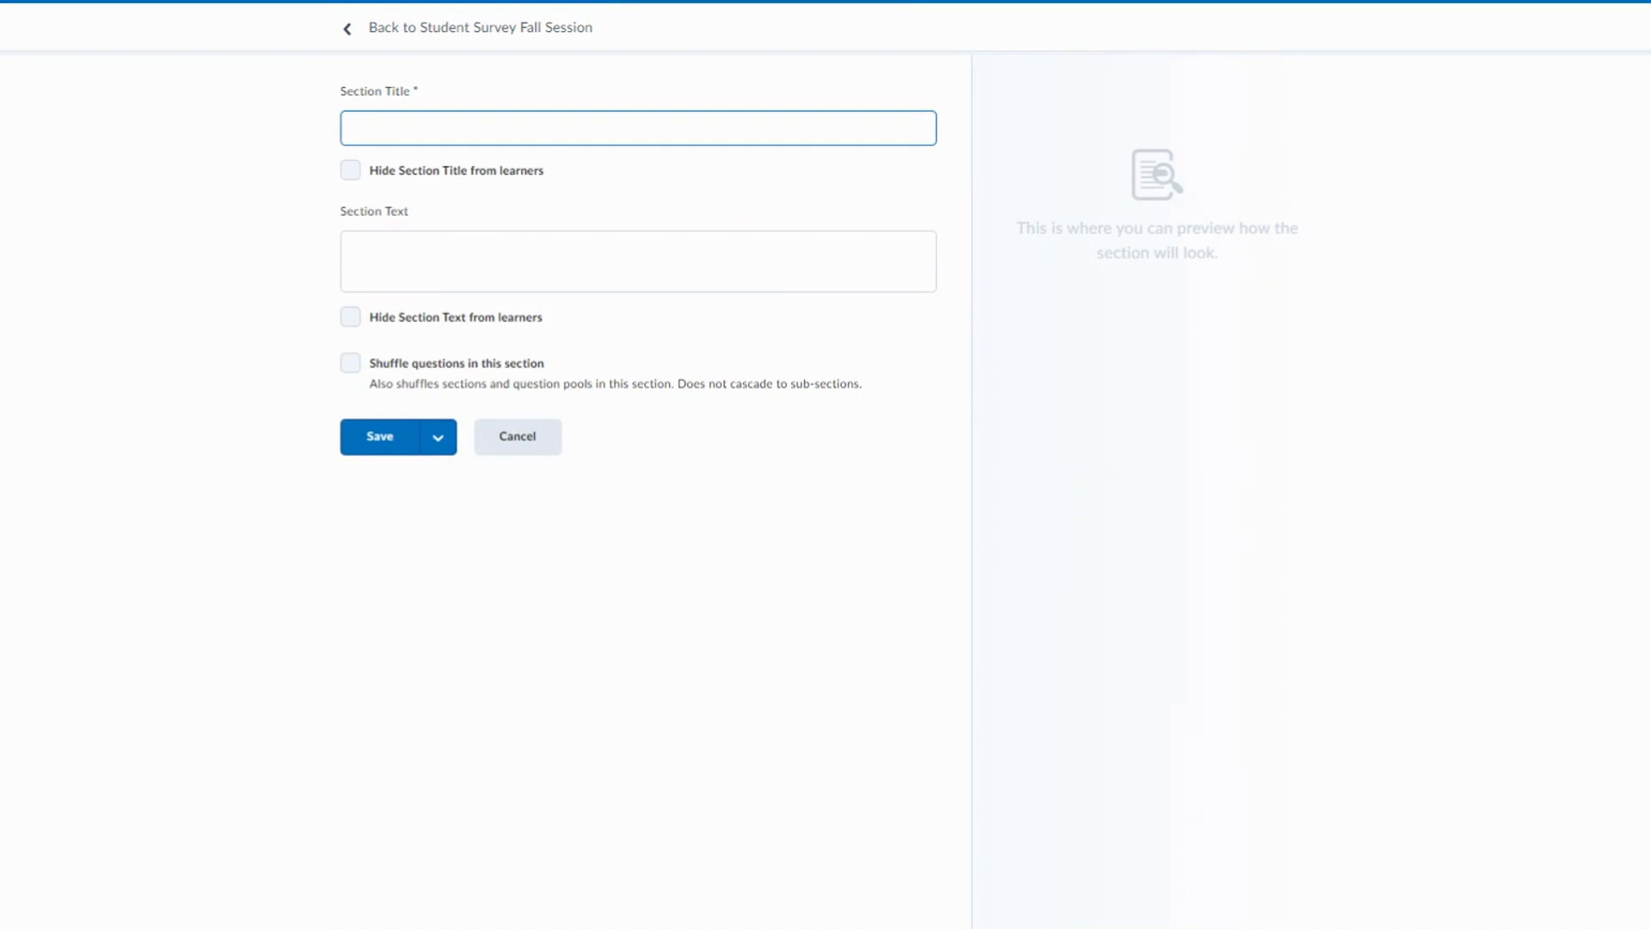
{"action": "type", "text": "General Information"}
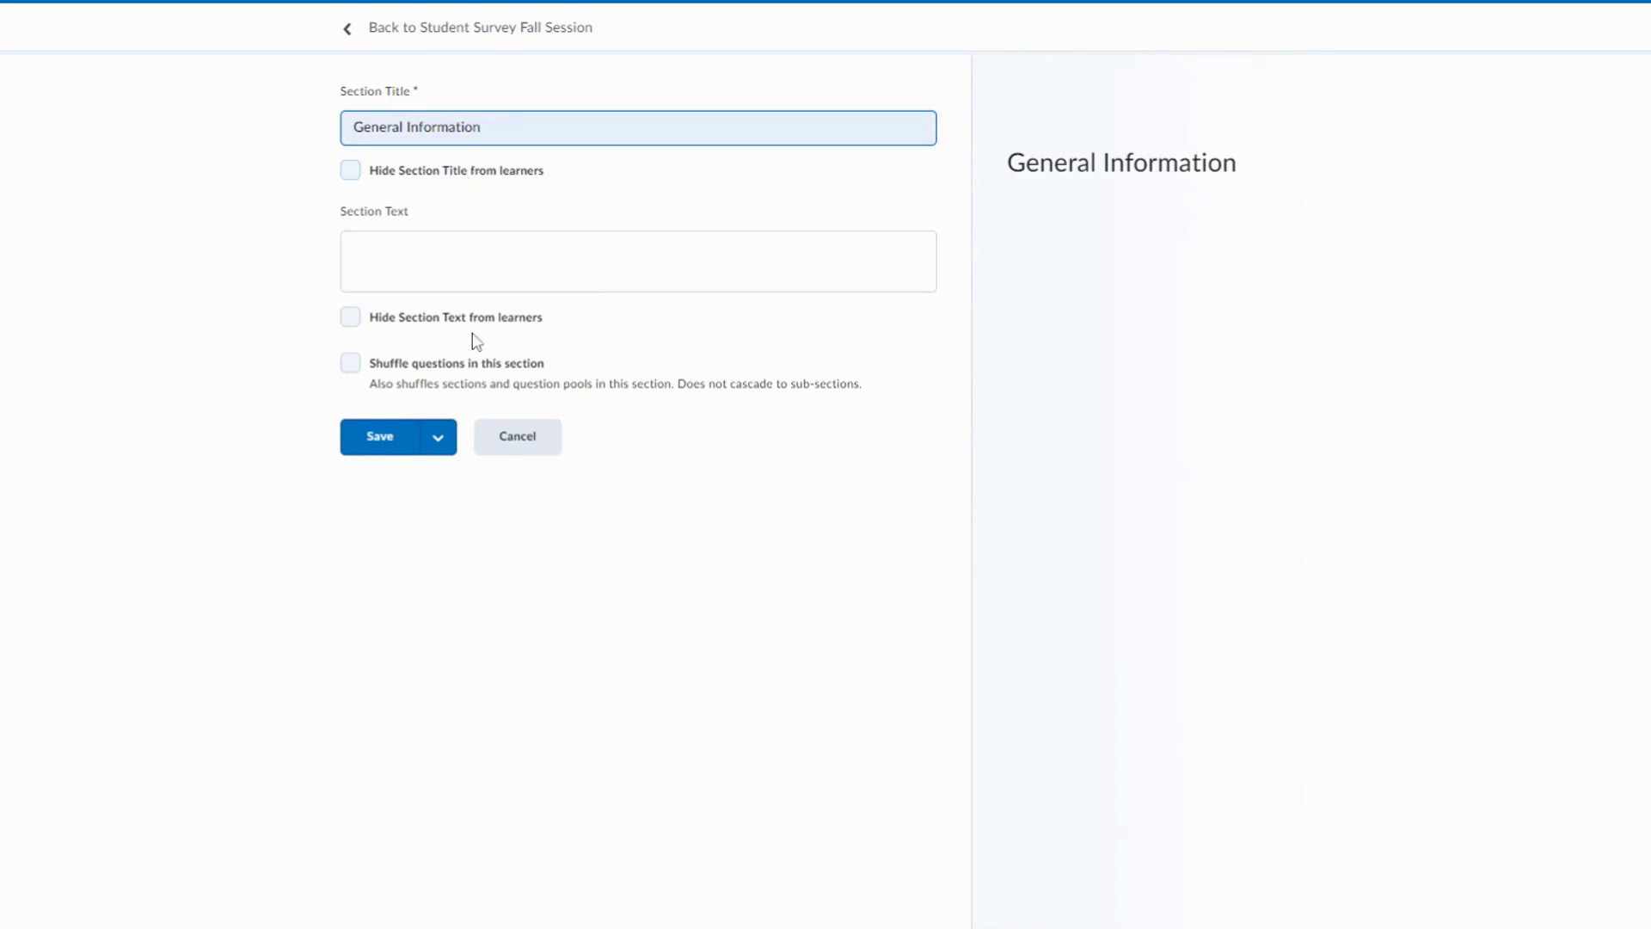
{"action": "left_click", "coordinate": [373, 443]}
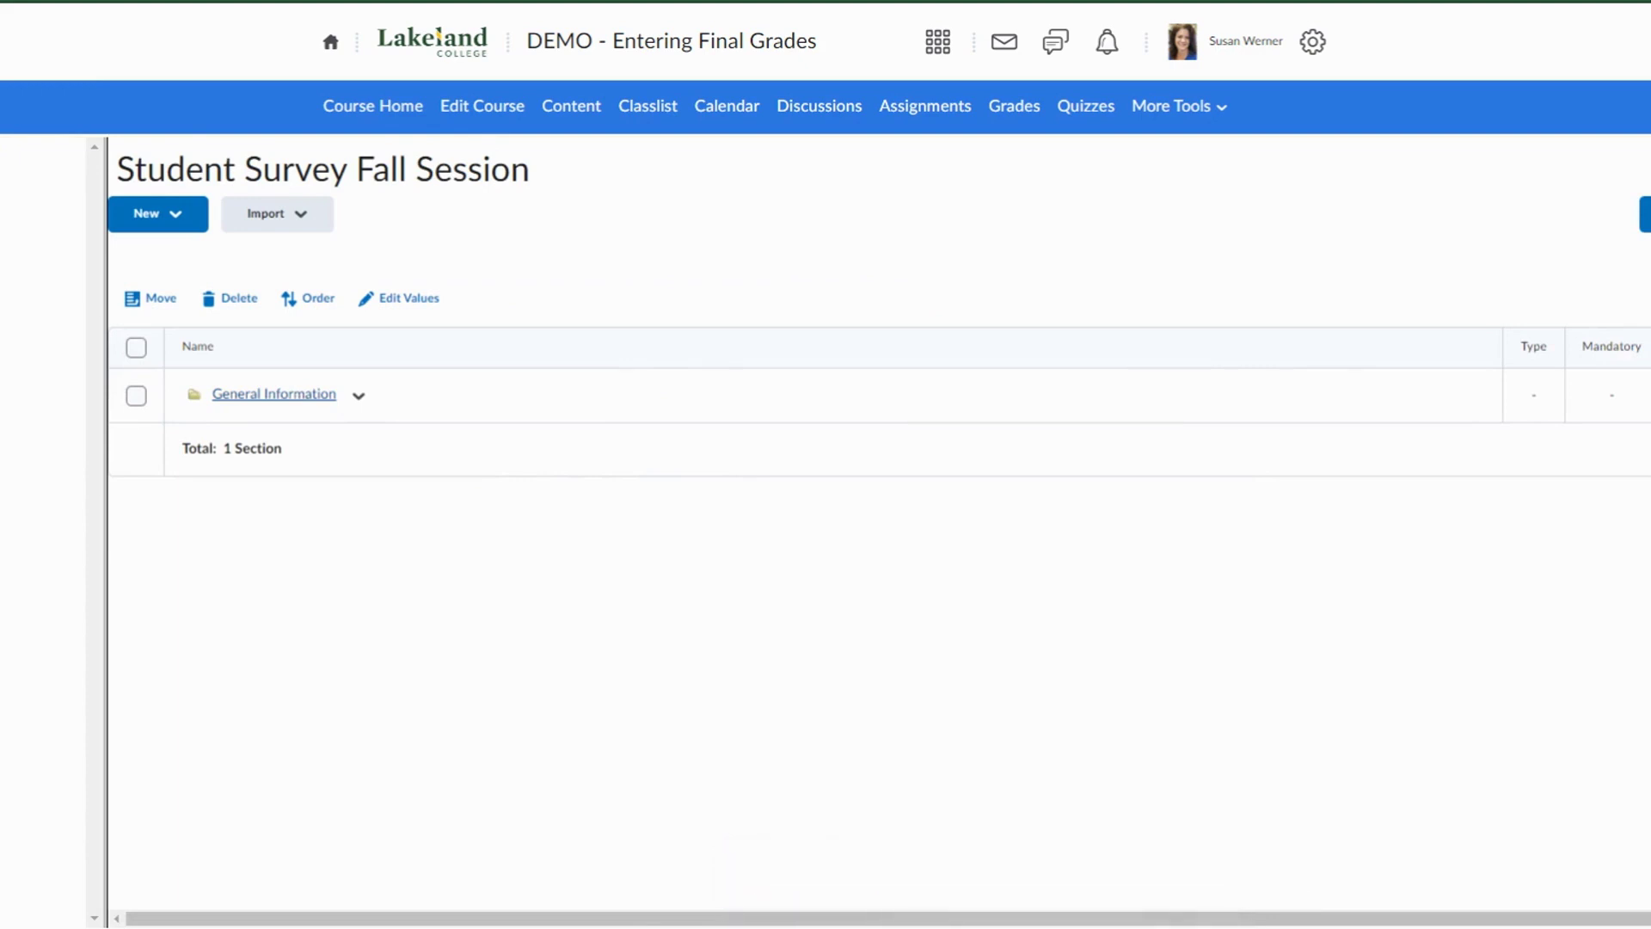
Add the multiple-choice question "What program are you enrolled in?" to General Information with answers Agricultural Sciences, Health and Wellness, and University Transfer, and save it.
{"action": "left_click", "coordinate": [284, 398]}
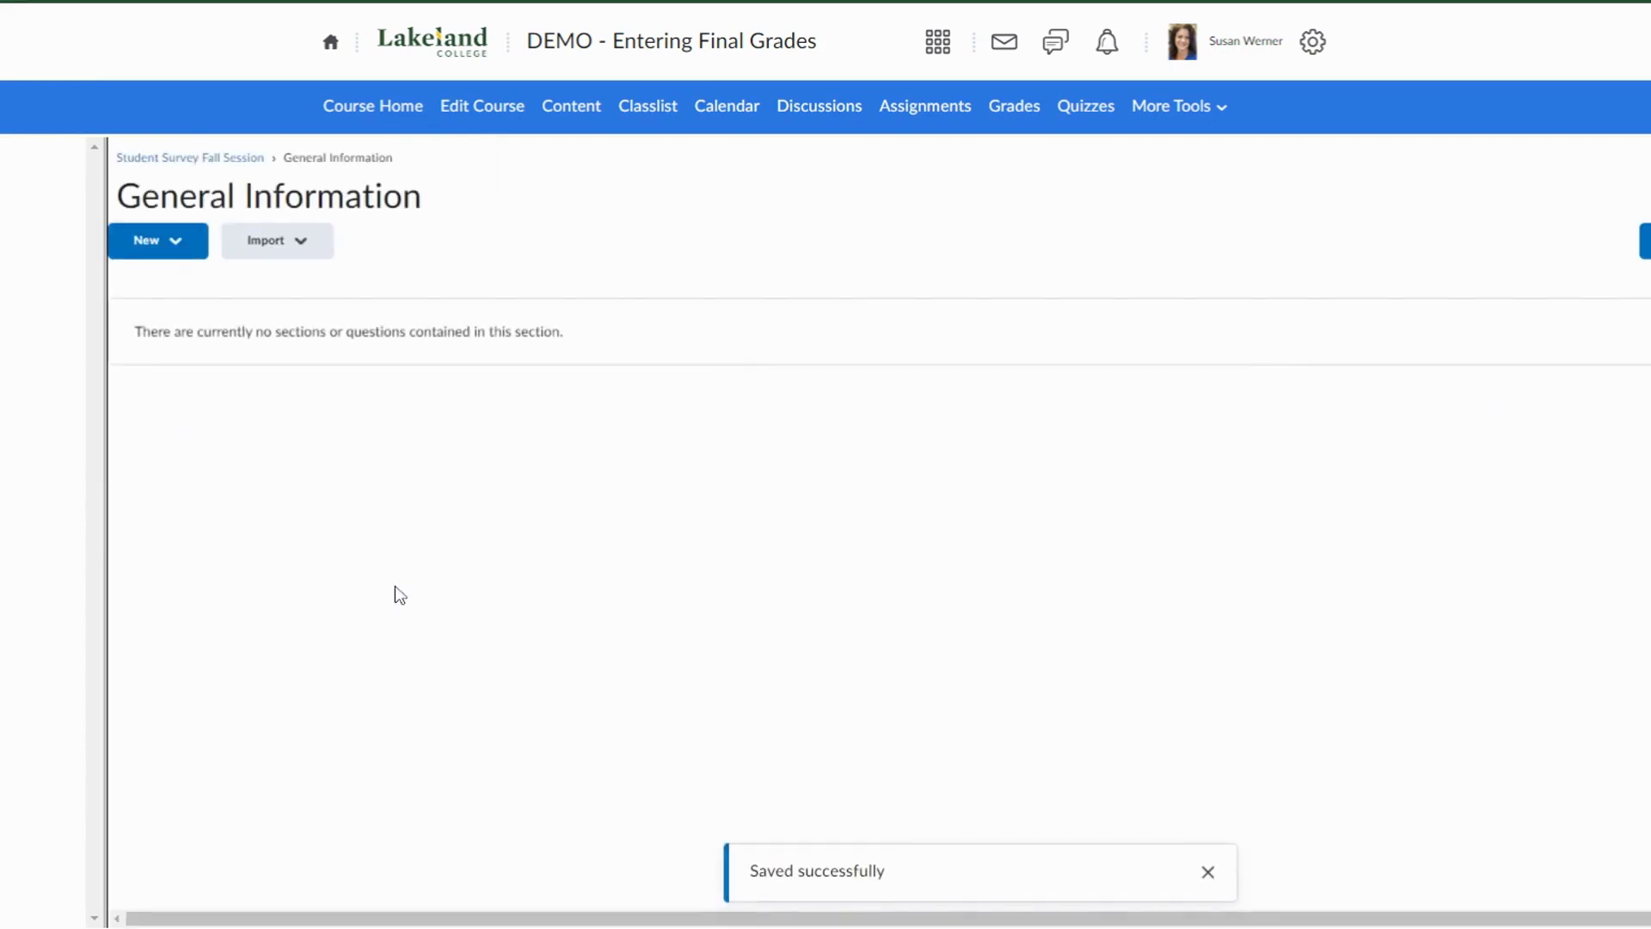
{"action": "left_click", "coordinate": [172, 243]}
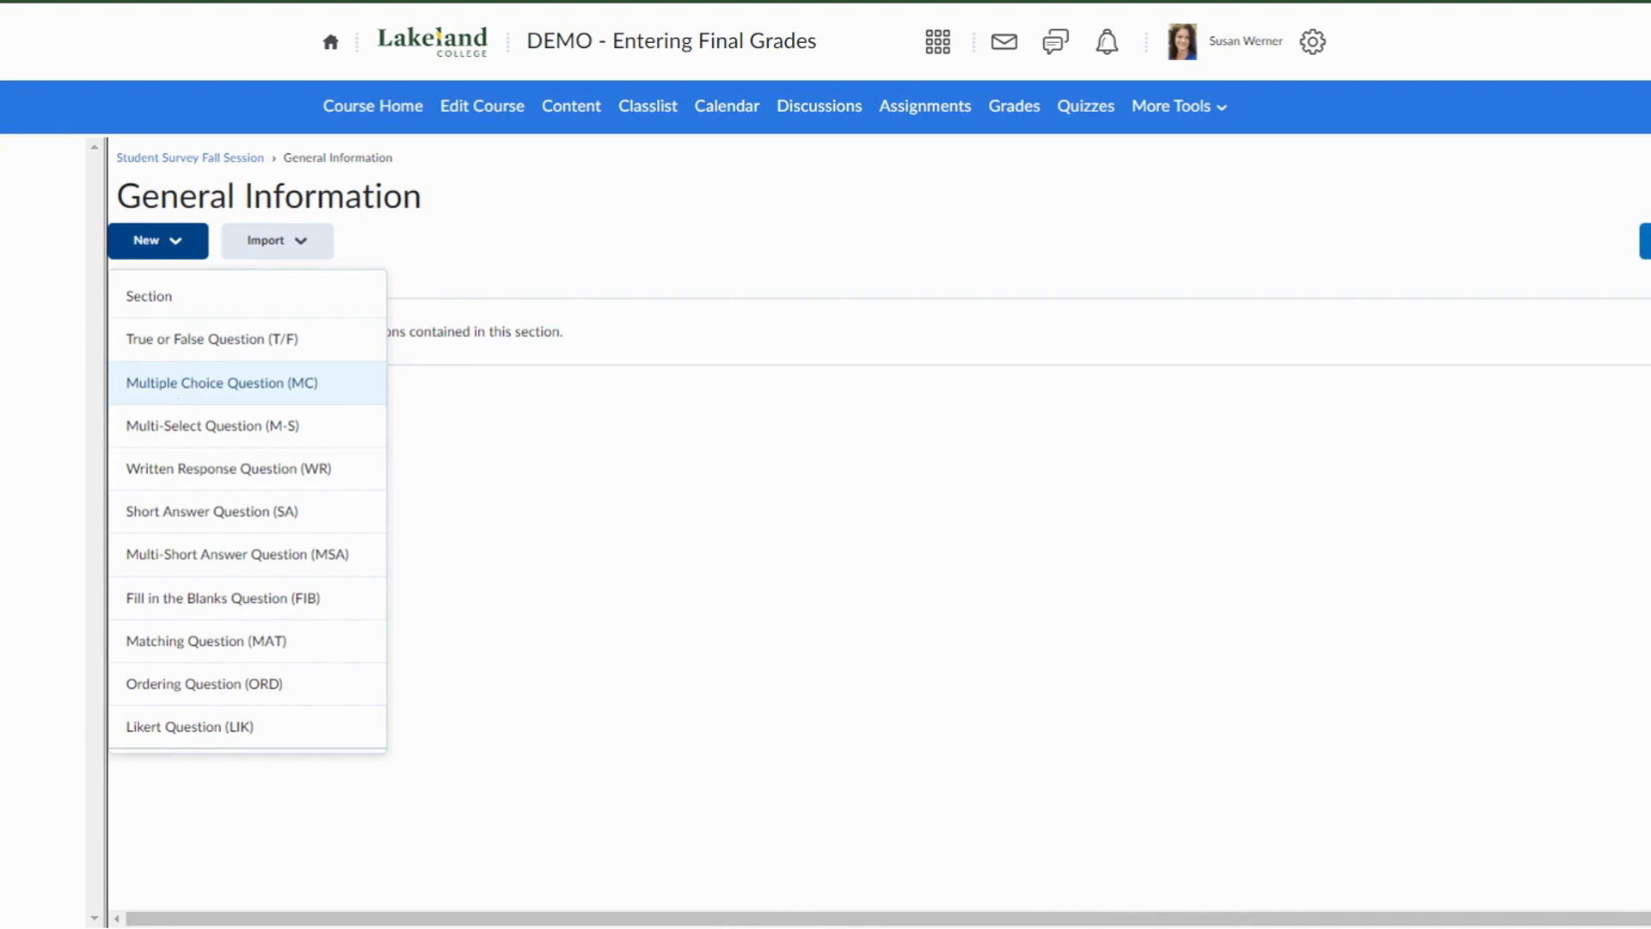
{"action": "left_click", "coordinate": [222, 383]}
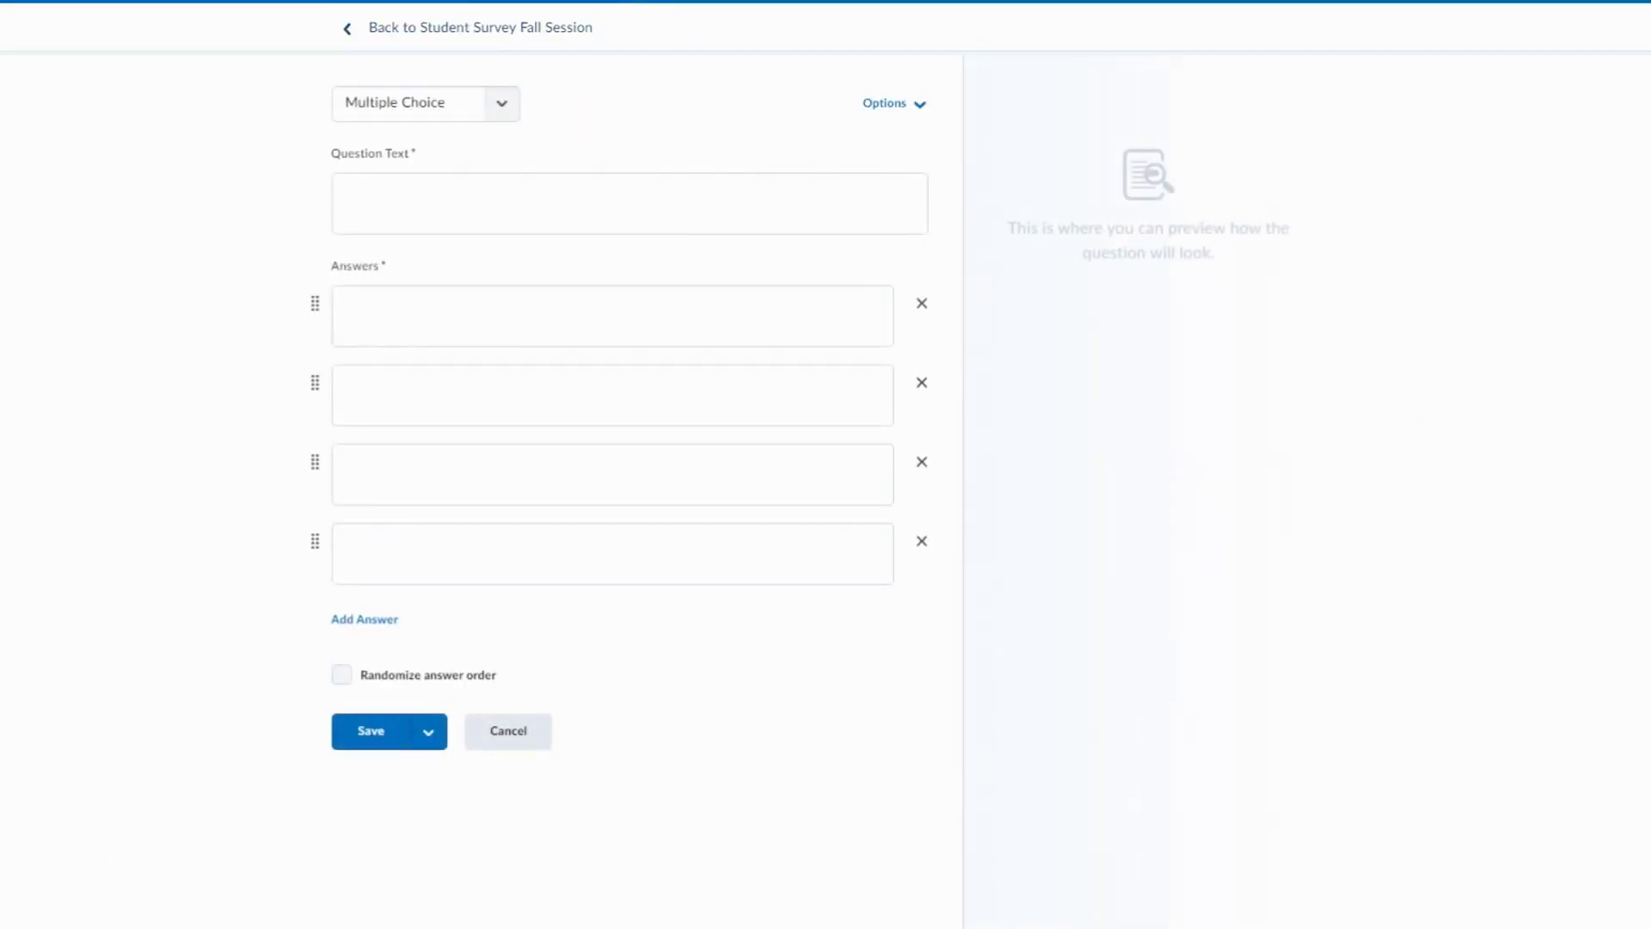
{"action": "left_click", "coordinate": [368, 205]}
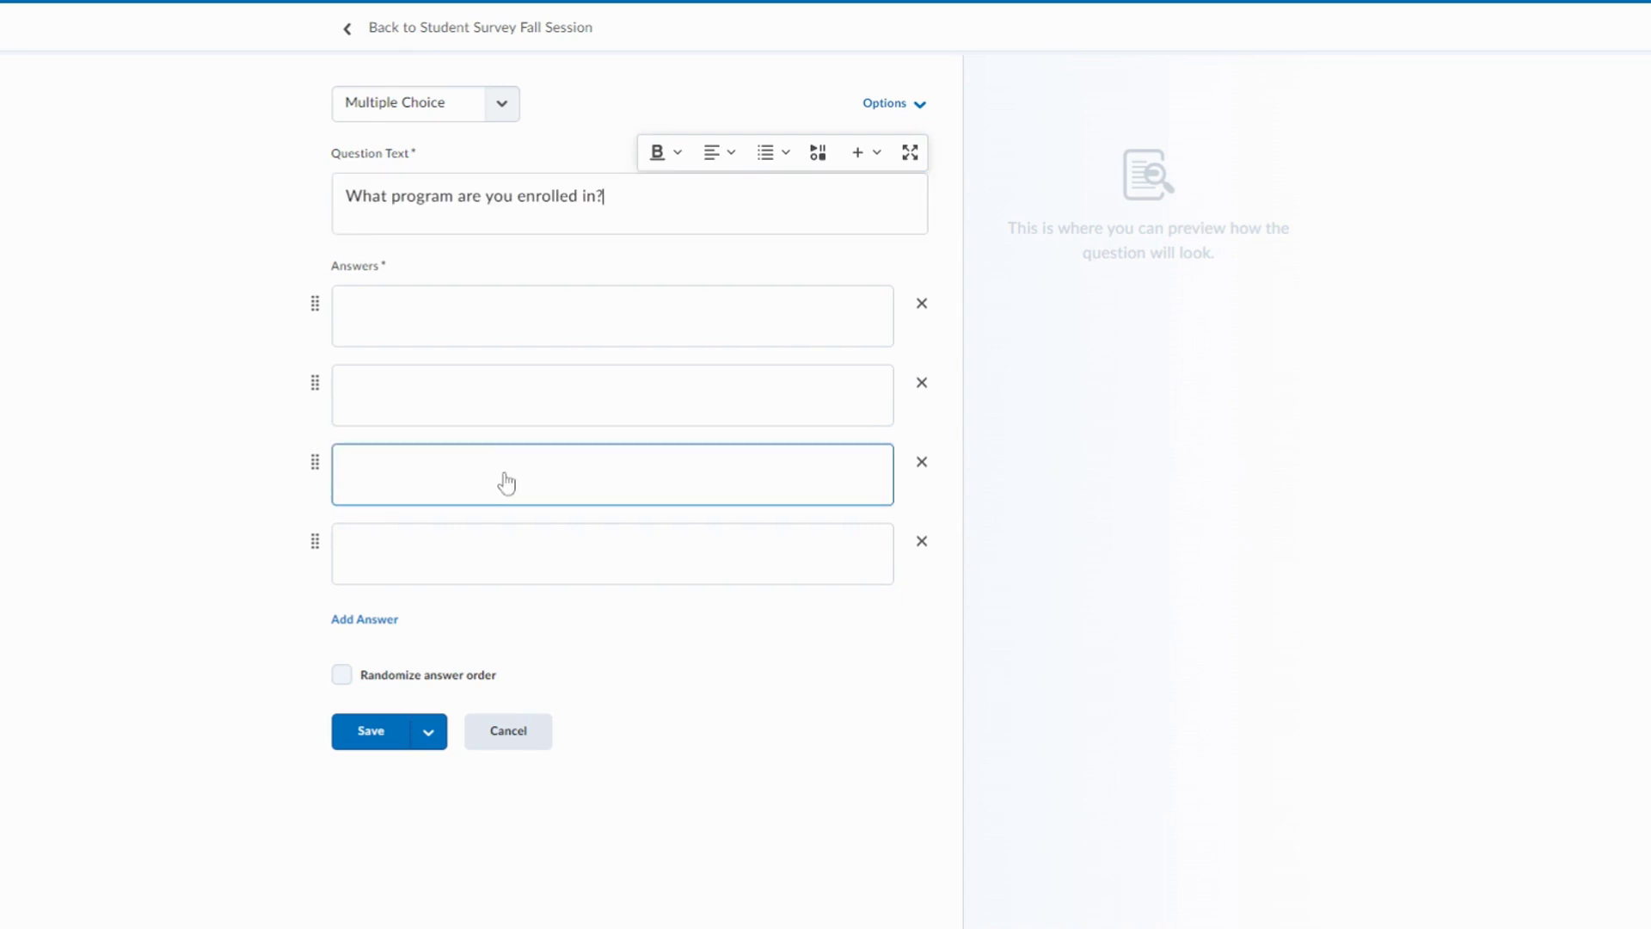
{"action": "left_click", "coordinate": [374, 329]}
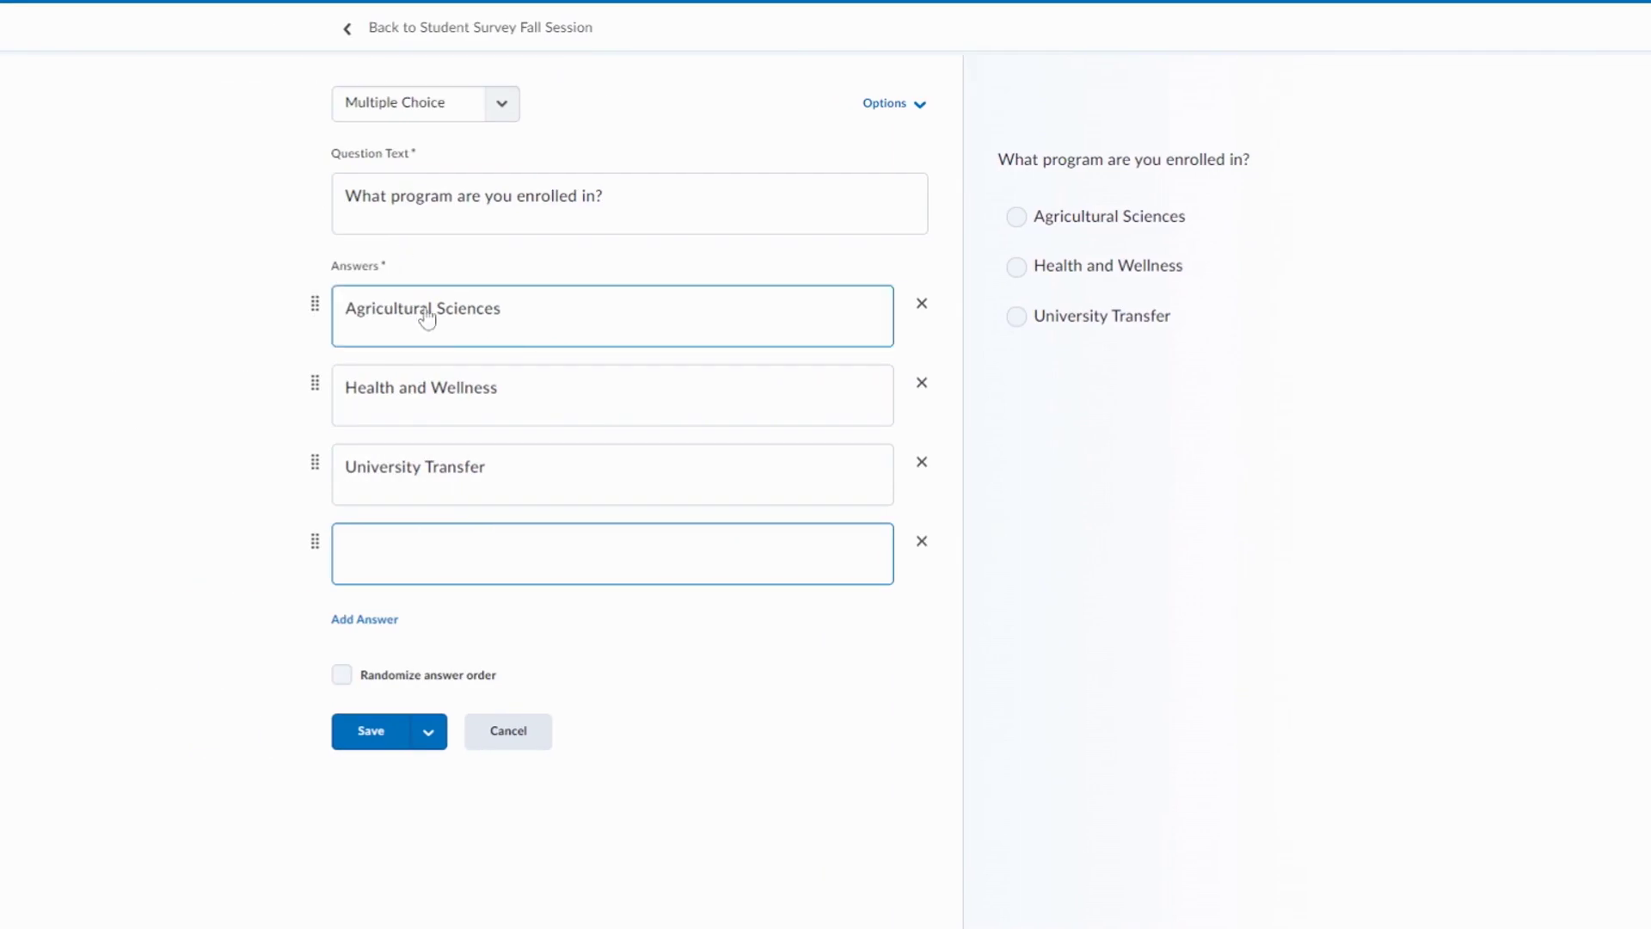
{"action": "left_click", "coordinate": [922, 544]}
{"action": "left_click", "coordinate": [361, 654]}
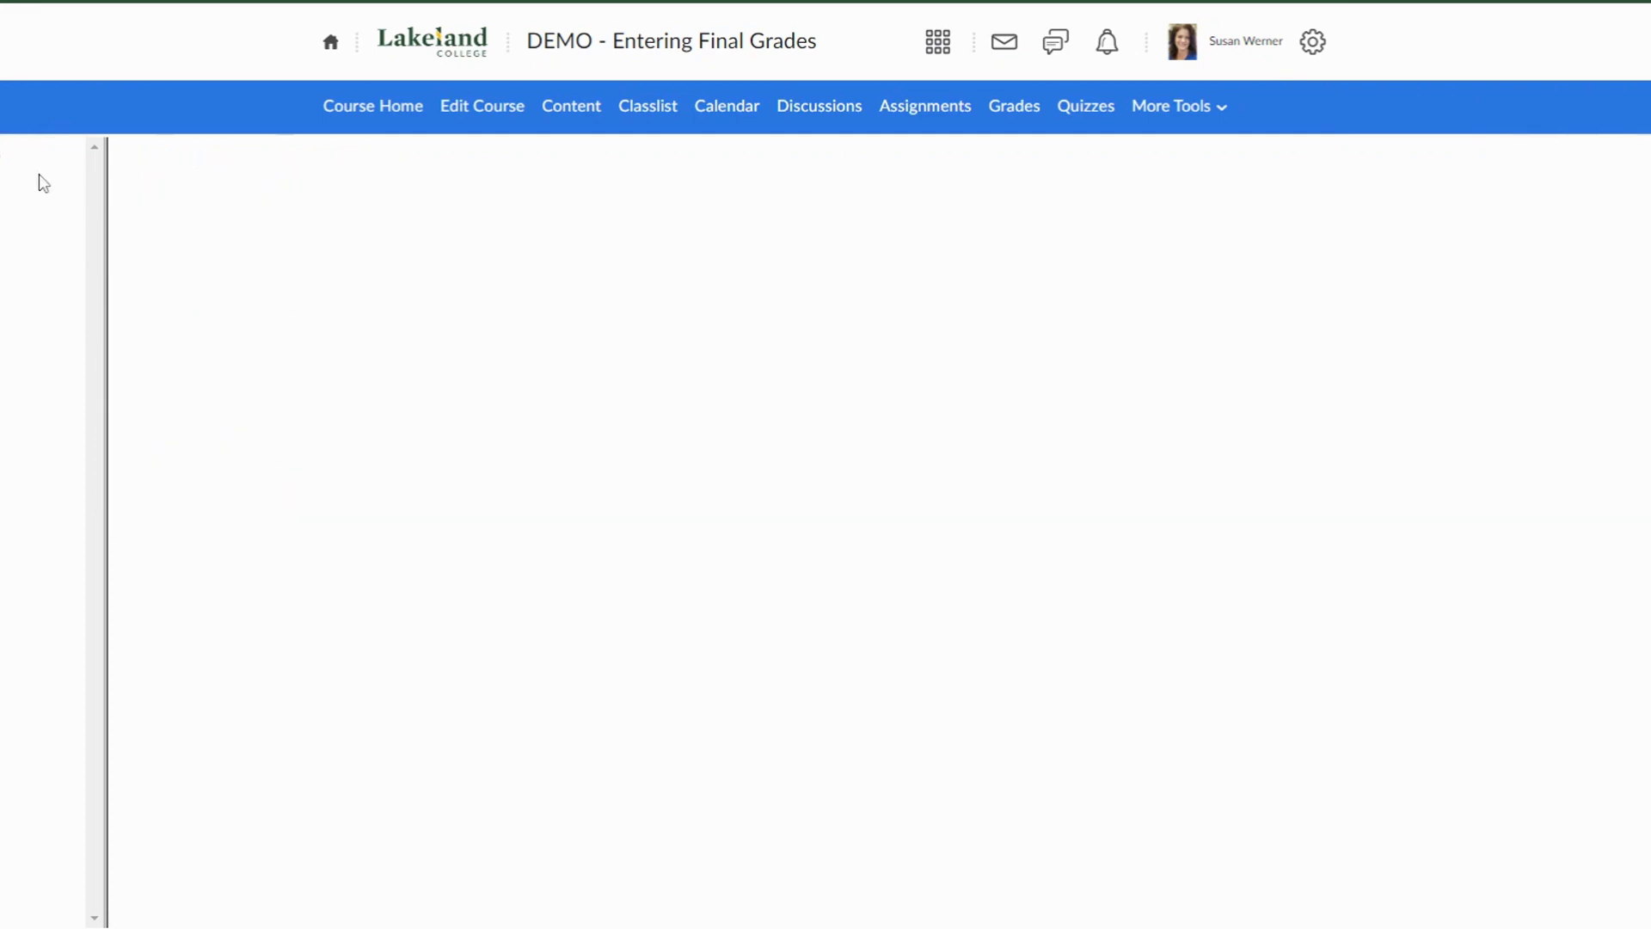
Add a section titled "Course Evaluation" to the Student Survey Fall Session survey, save it and open it.
{"action": "left_click", "coordinate": [173, 214]}
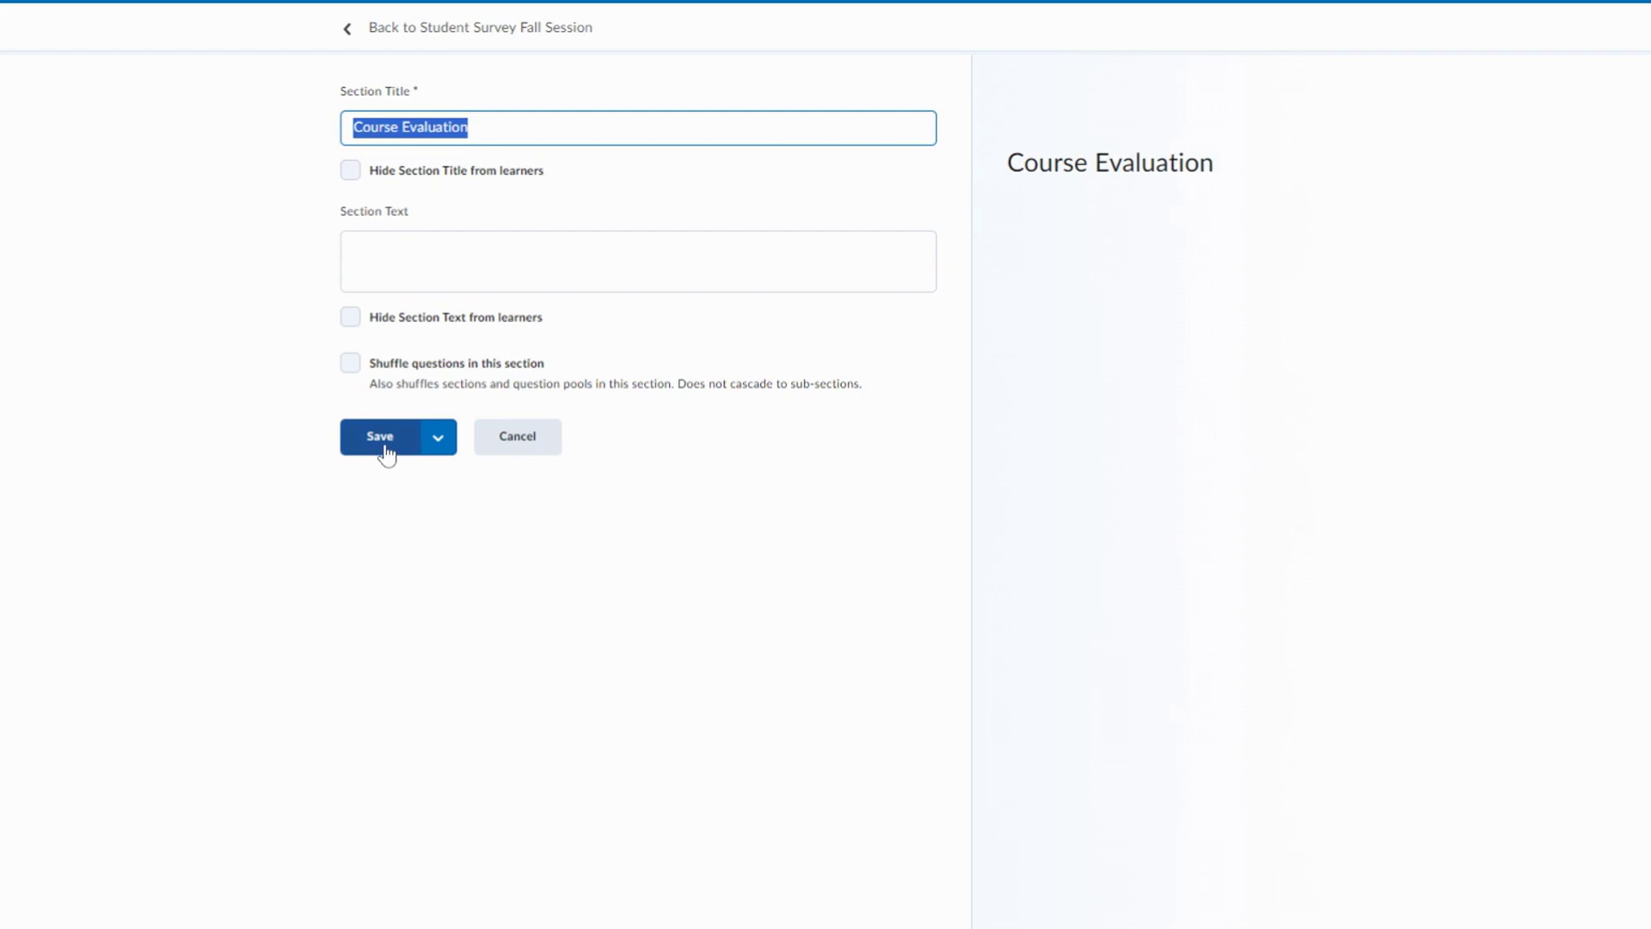
{"action": "left_click", "coordinate": [383, 438]}
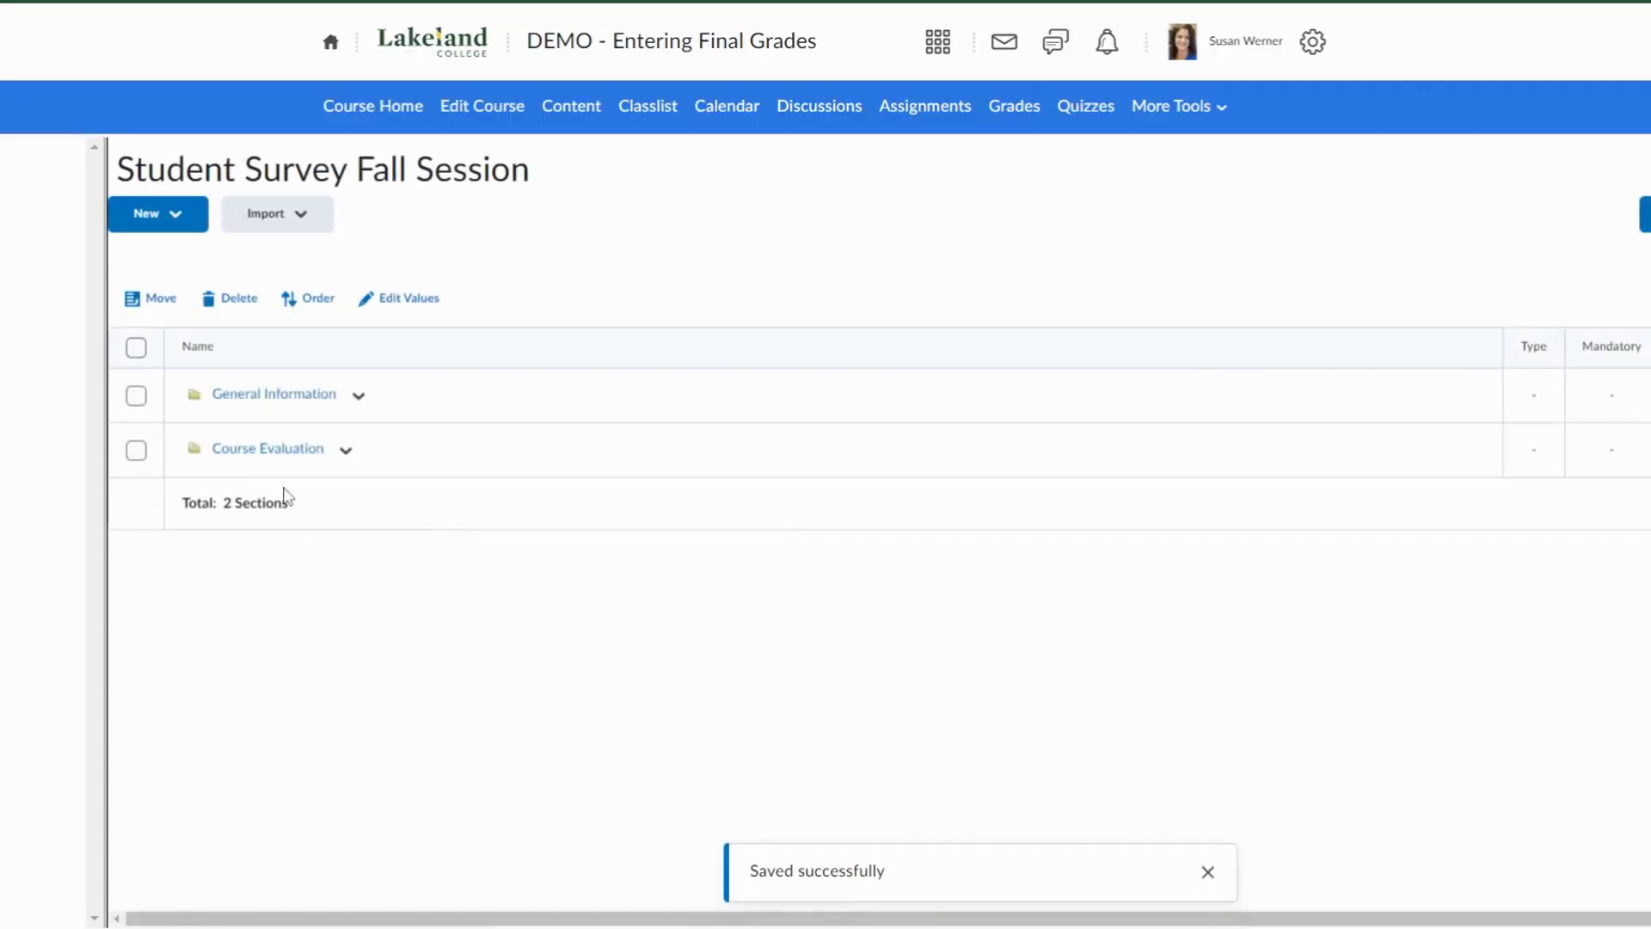
{"action": "left_click", "coordinate": [263, 449]}
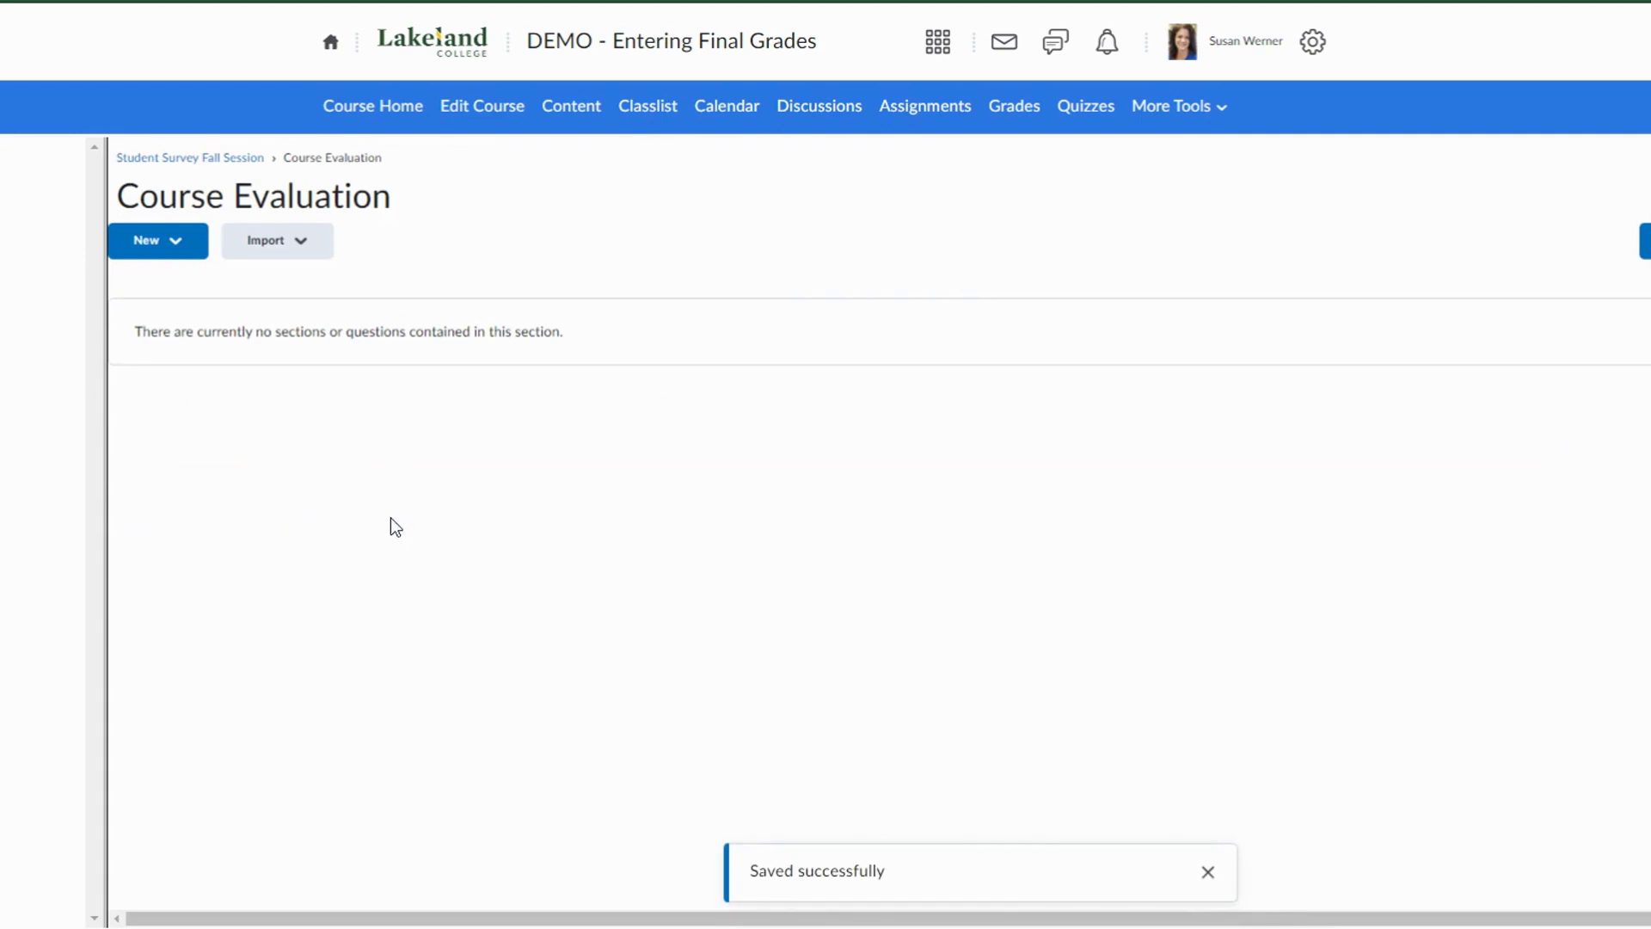
Start a Likert question with the introductory text "Please complete the following questions by selecting one of the circles to the right of the question.".
{"action": "left_click", "coordinate": [184, 248]}
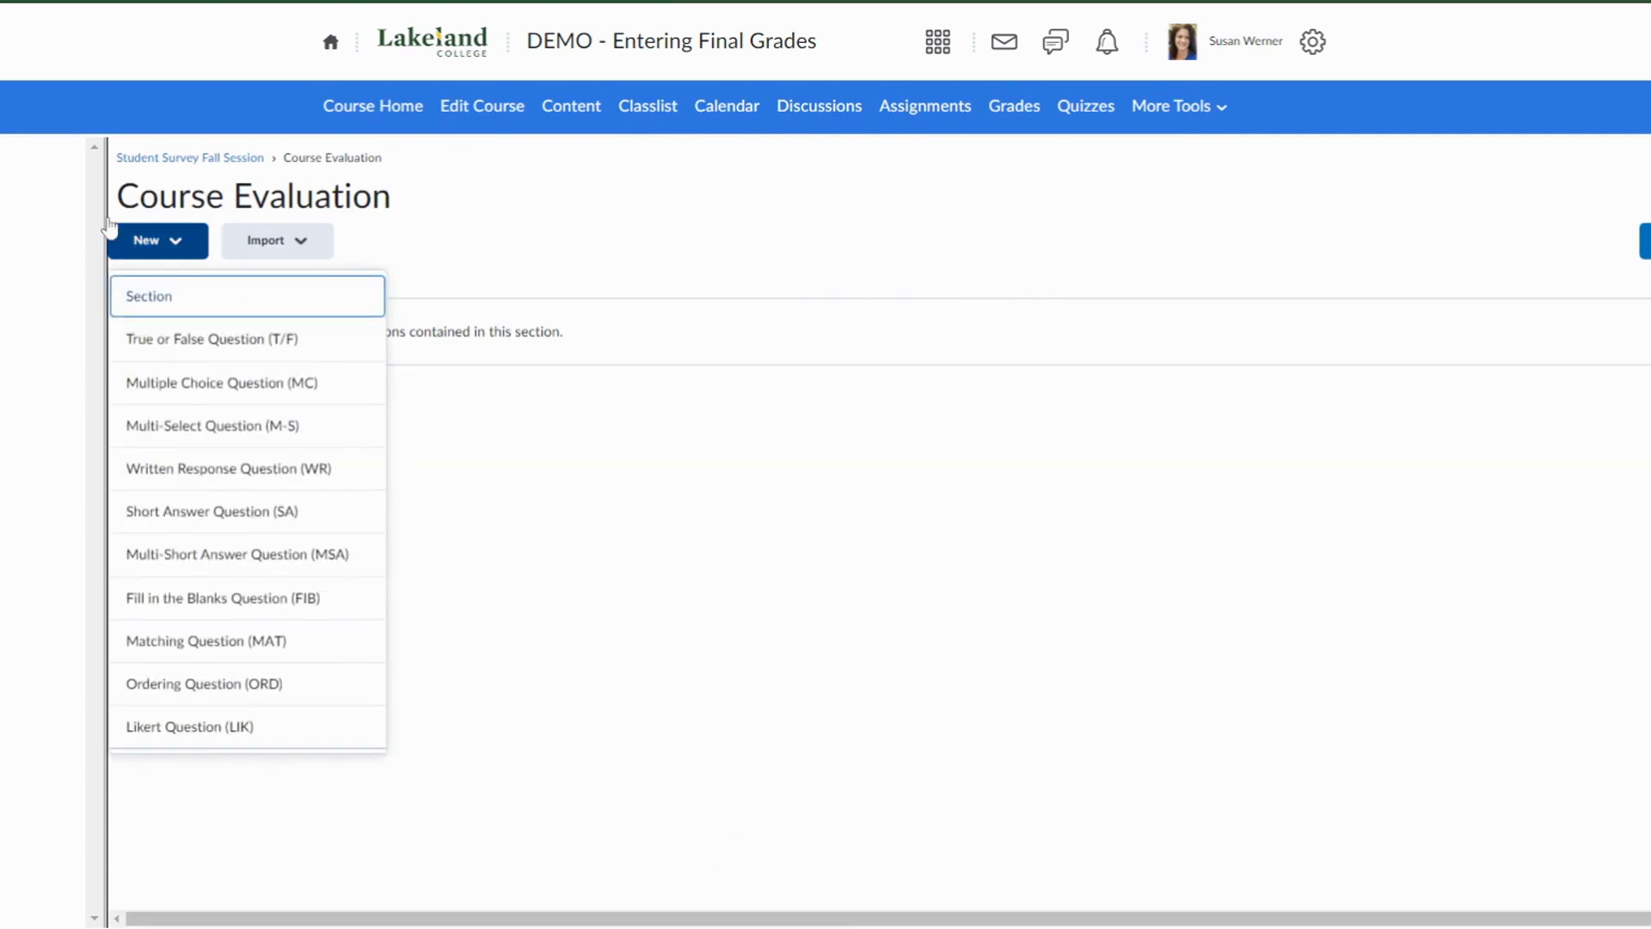
{"action": "left_click", "coordinate": [155, 730]}
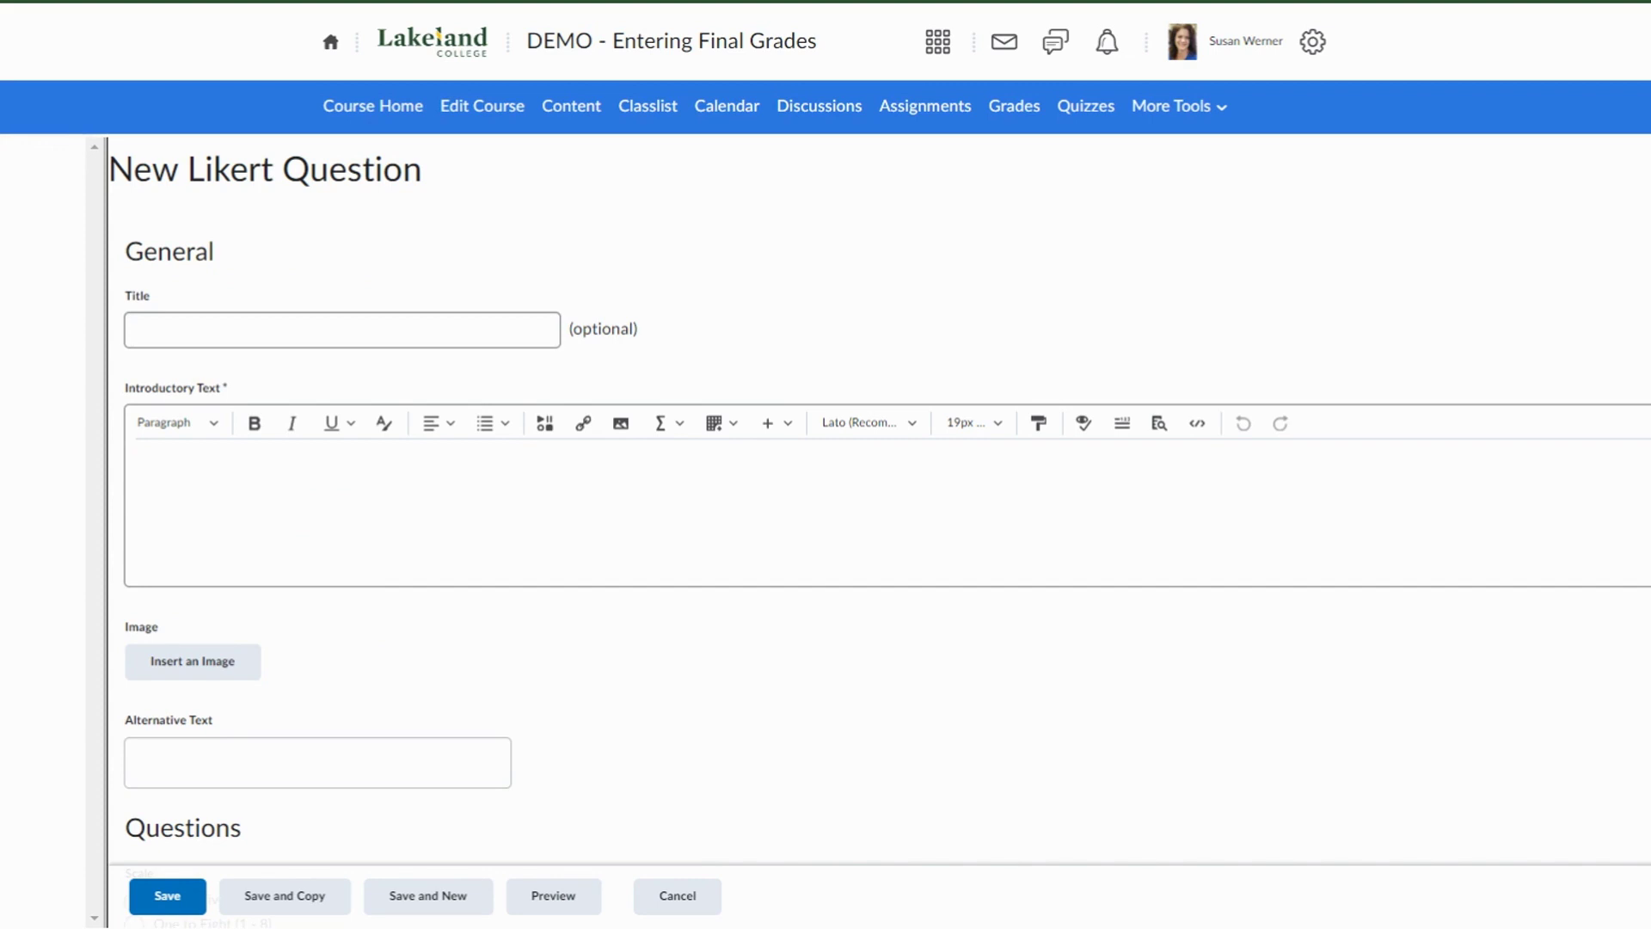
{"action": "left_click", "coordinate": [180, 479]}
{"action": "type", "text": "Please complete the following questions by selecting one of the circles to the right of the question."}
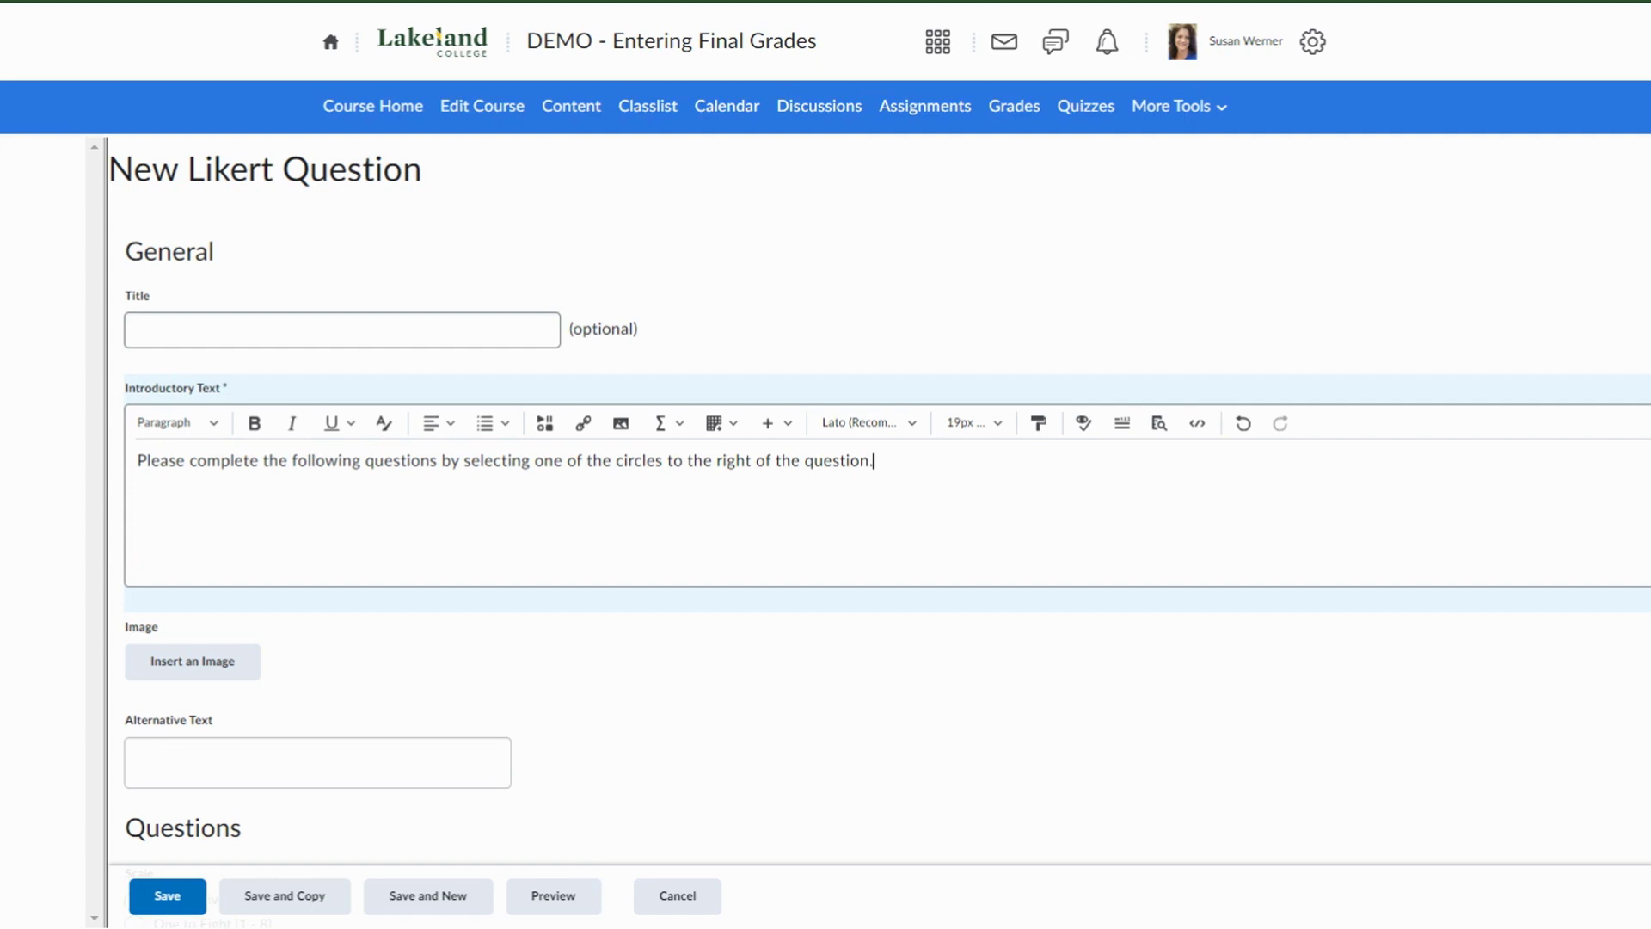
Set the Likert question's scale to Agreement Scale (Disagree - Agree).
{"action": "scroll", "coordinate": [771, 497], "scroll_direction": "down", "scroll_amount": 3}
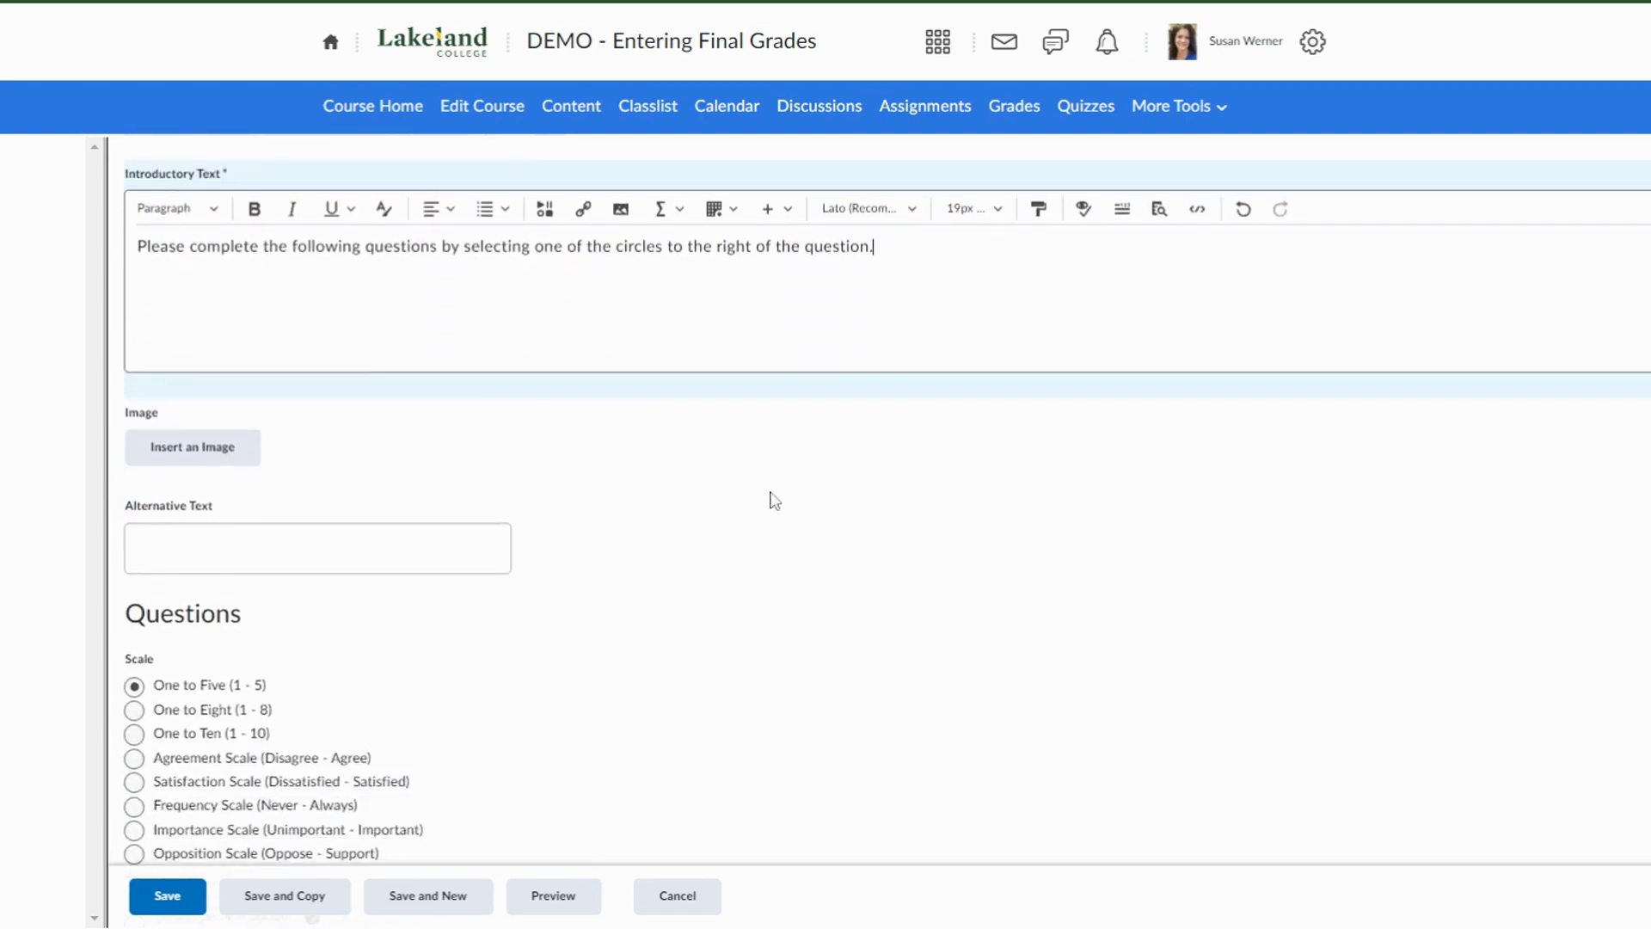
{"action": "scroll", "coordinate": [761, 511], "scroll_direction": "down", "scroll_amount": 3}
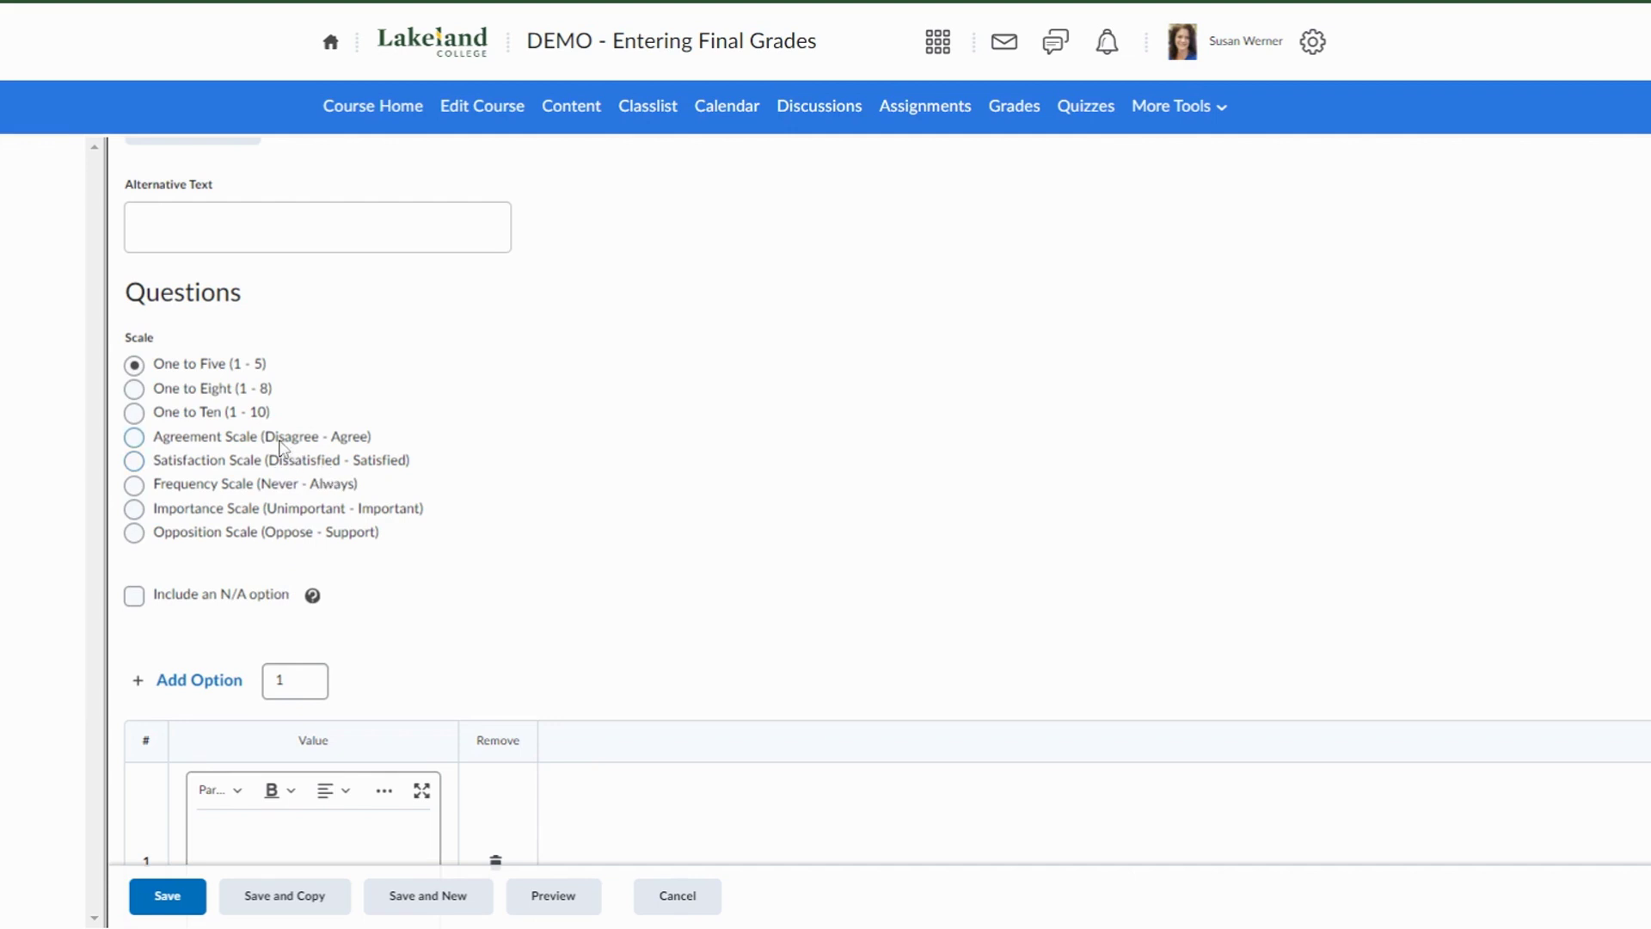
{"action": "left_click", "coordinate": [133, 437]}
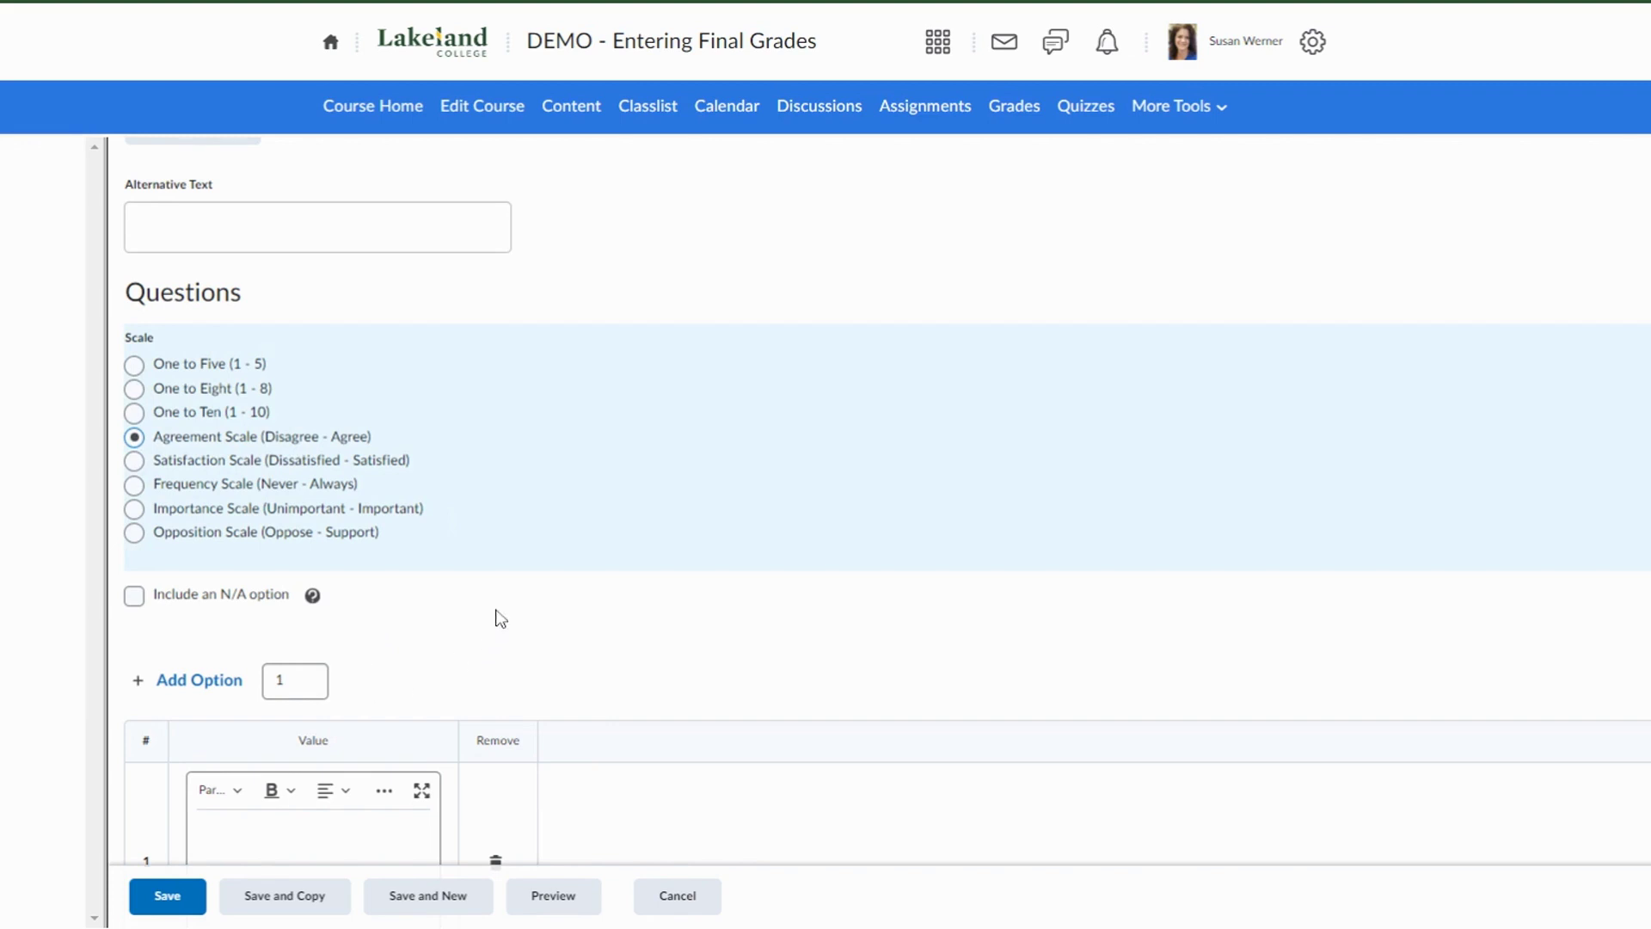
Enter "Clear objectives were given at the beginning of the course." and "The course followed the objectives and course outline given." as the first two statements.
{"action": "scroll", "coordinate": [499, 619], "scroll_direction": "down", "scroll_amount": 3}
{"action": "scroll", "coordinate": [499, 618], "scroll_direction": "down", "scroll_amount": 1}
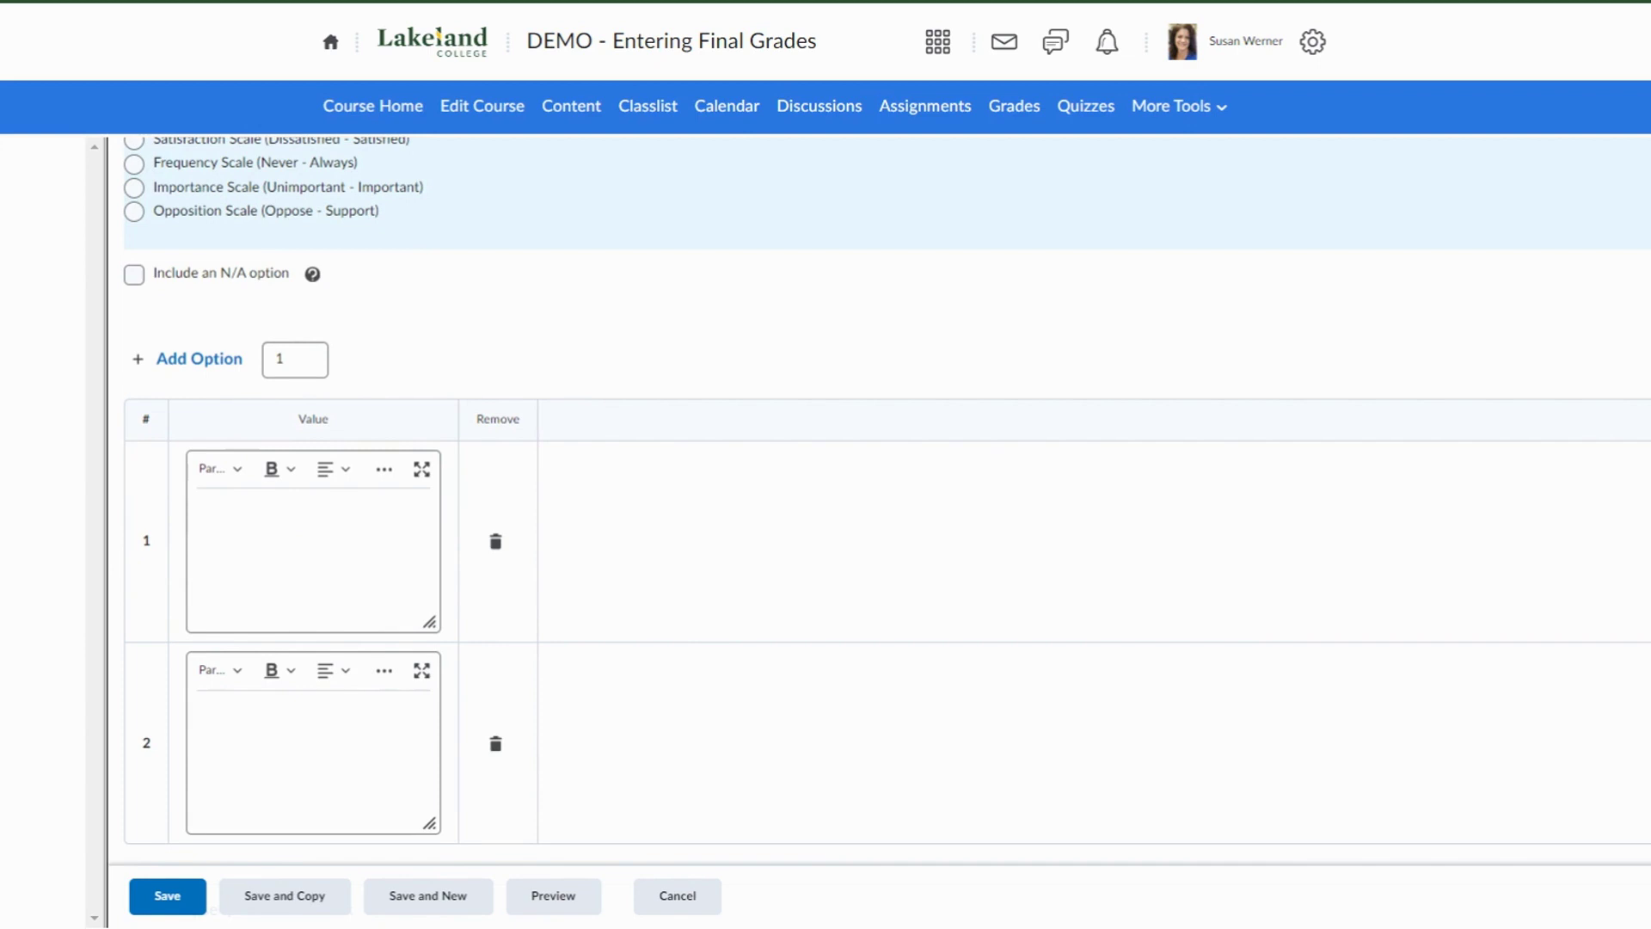
{"action": "left_click", "coordinate": [199, 511]}
{"action": "type", "text": "Clear objectives were given at the beginning of the course."}
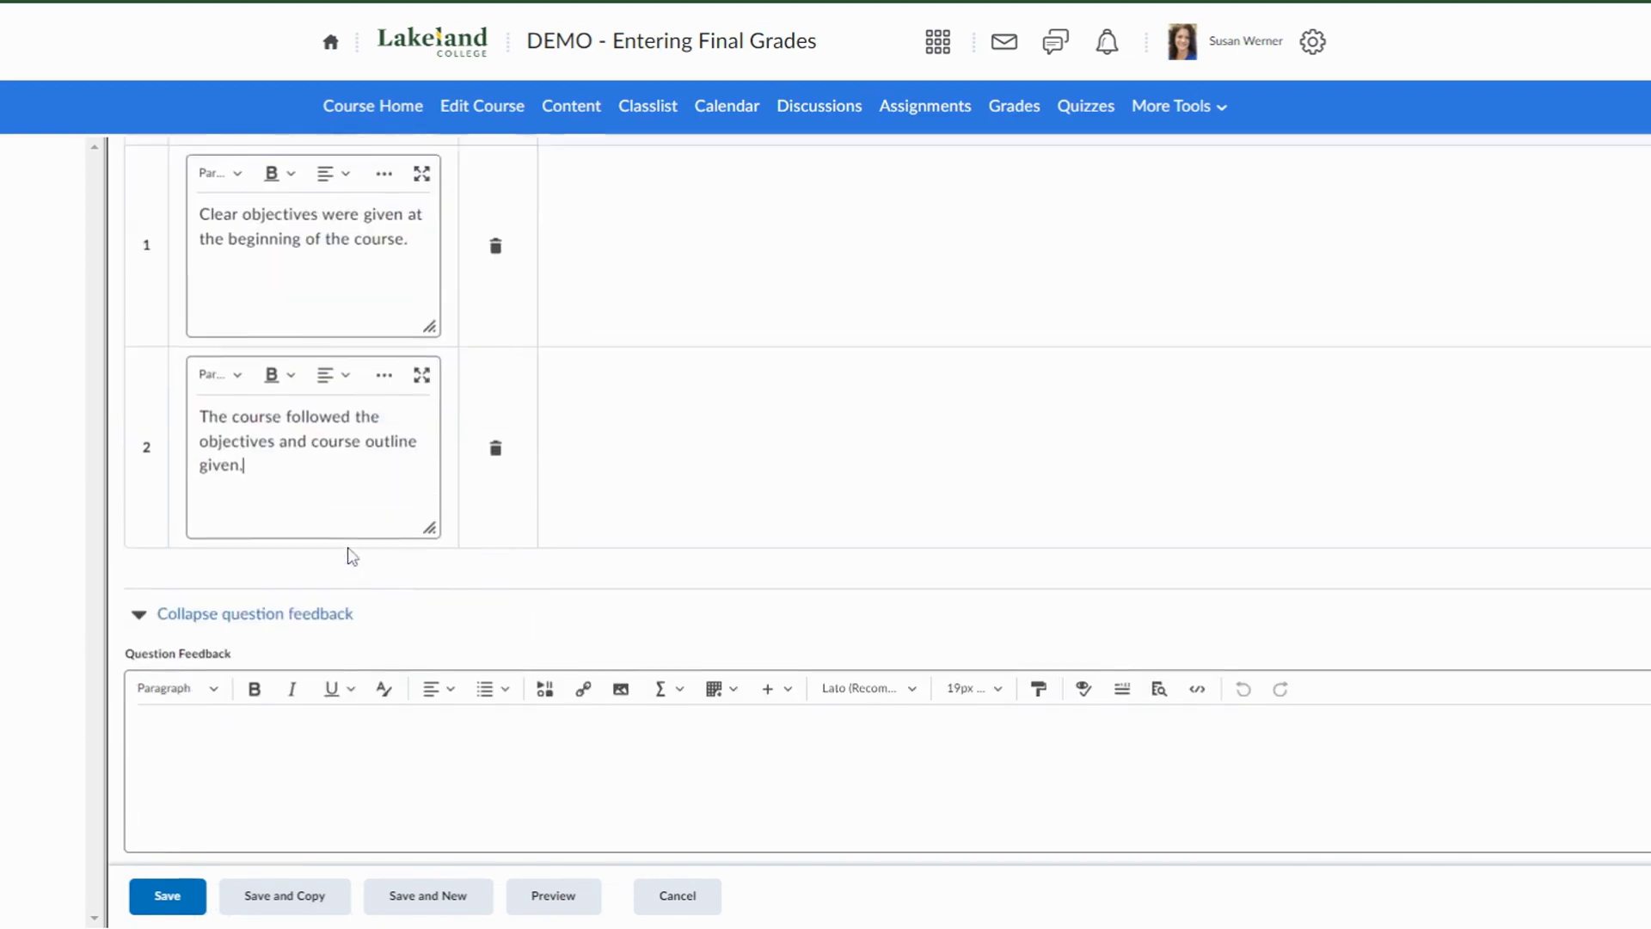
Add 4 more blank statement options to the Likert question in a single operation.
{"action": "scroll", "coordinate": [275, 456], "scroll_direction": "up", "scroll_amount": 1}
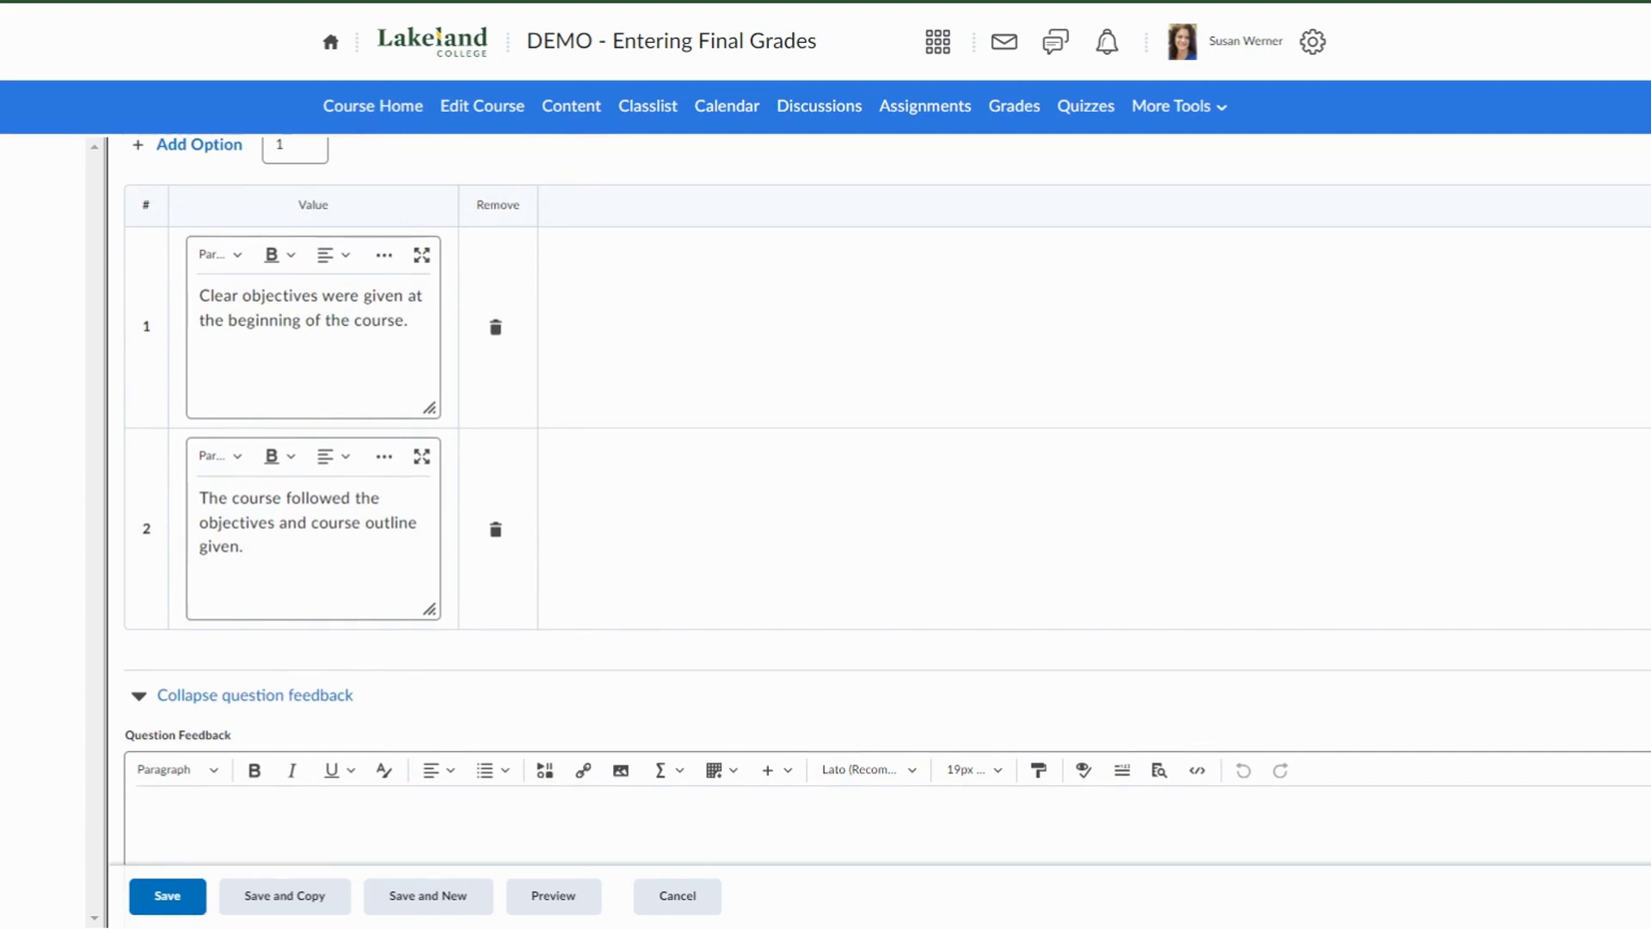
{"action": "scroll", "coordinate": [155, 555], "scroll_direction": "down", "scroll_amount": 2}
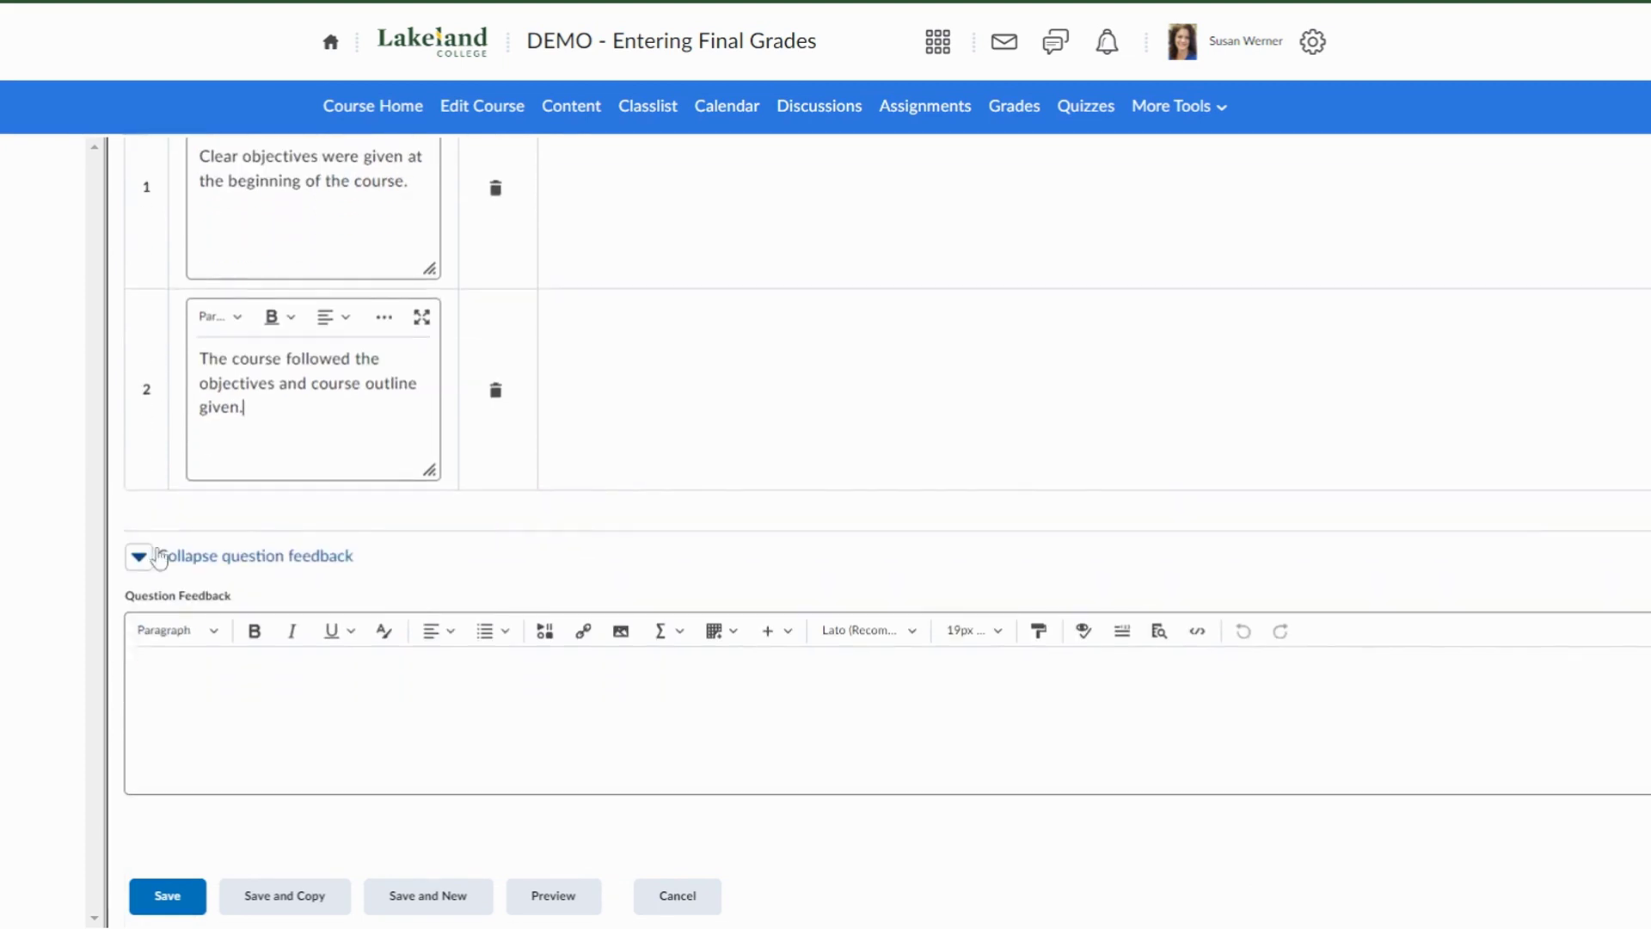
{"action": "scroll", "coordinate": [258, 654], "scroll_direction": "up", "scroll_amount": 5}
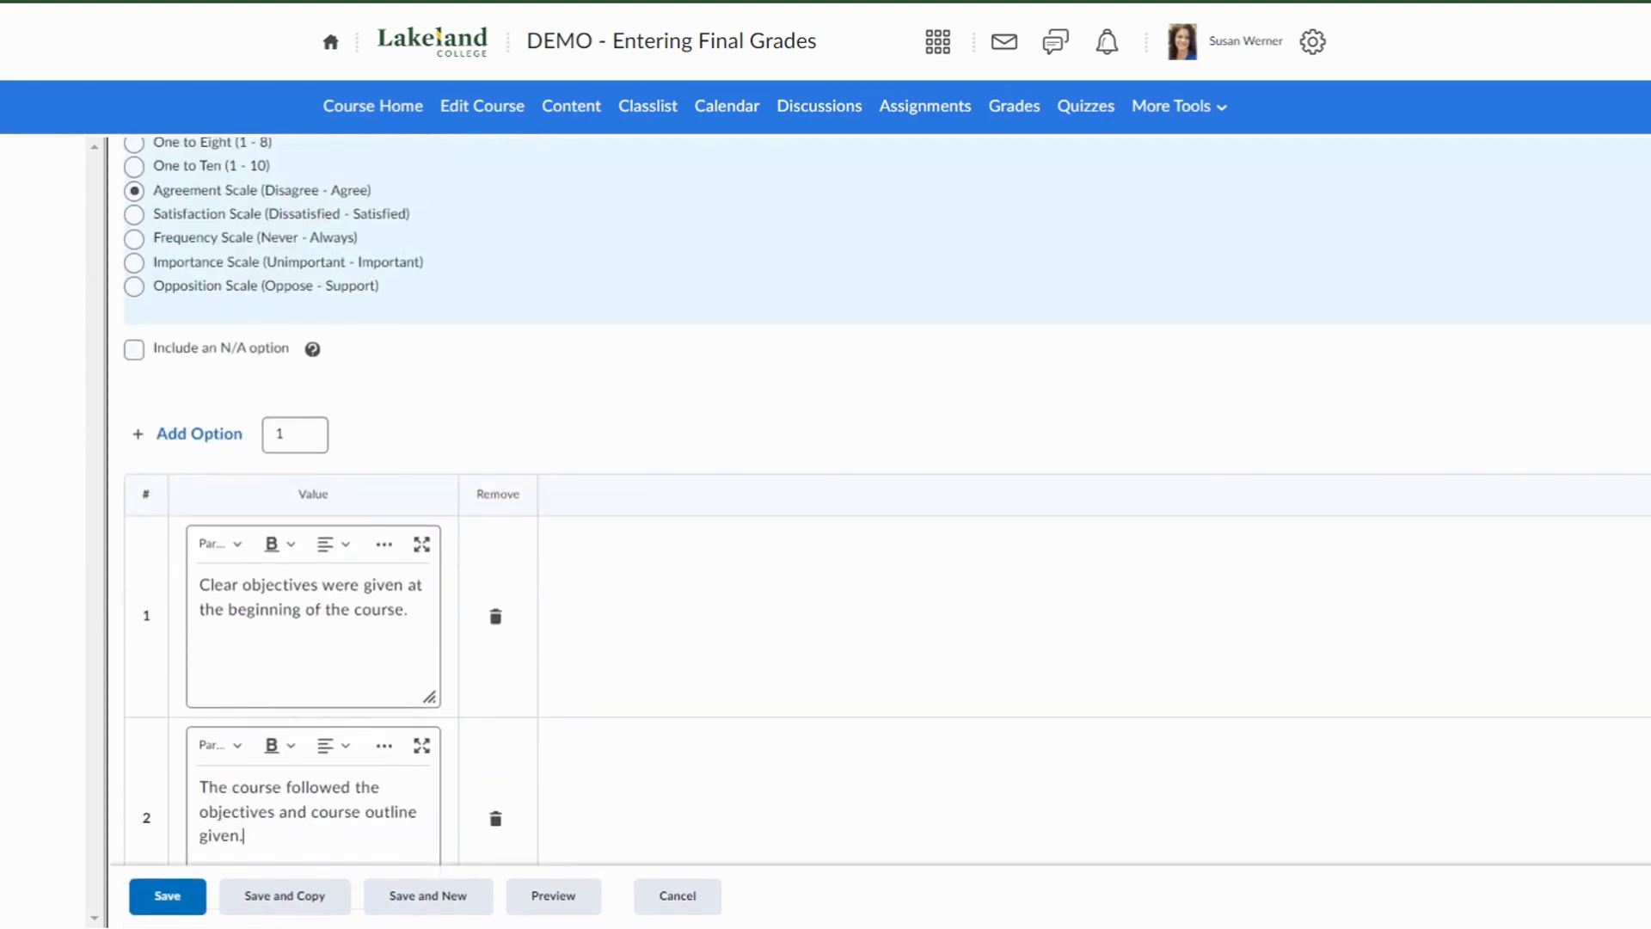
{"action": "scroll", "coordinate": [276, 685], "scroll_direction": "down", "scroll_amount": 3}
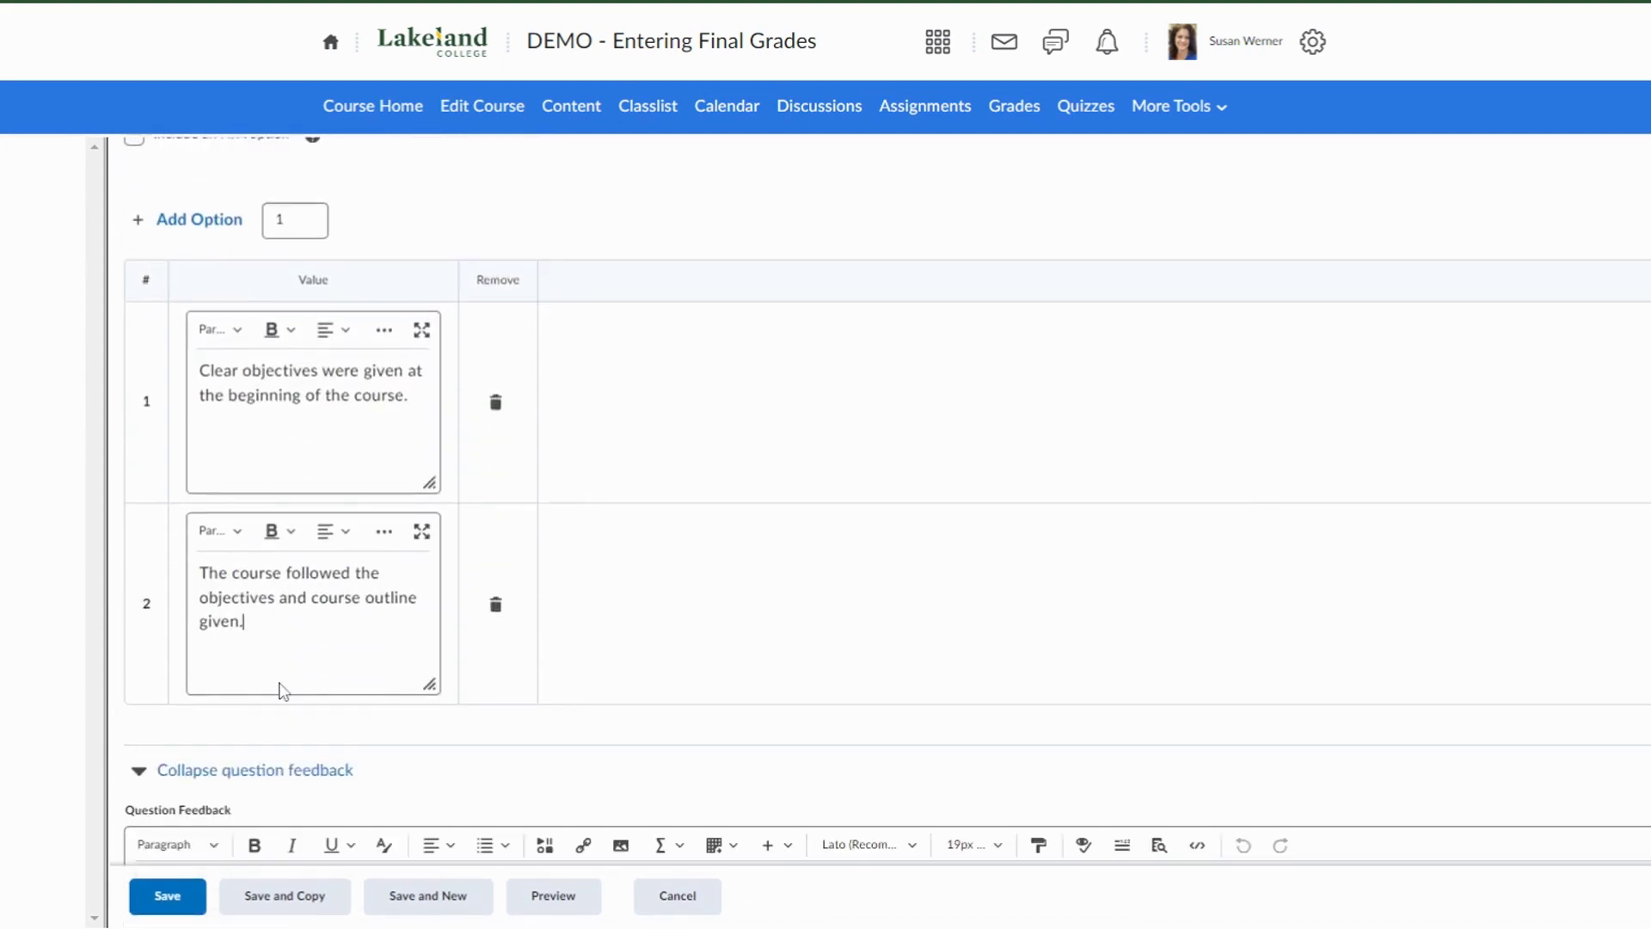
{"action": "double_click", "coordinate": [278, 221]}
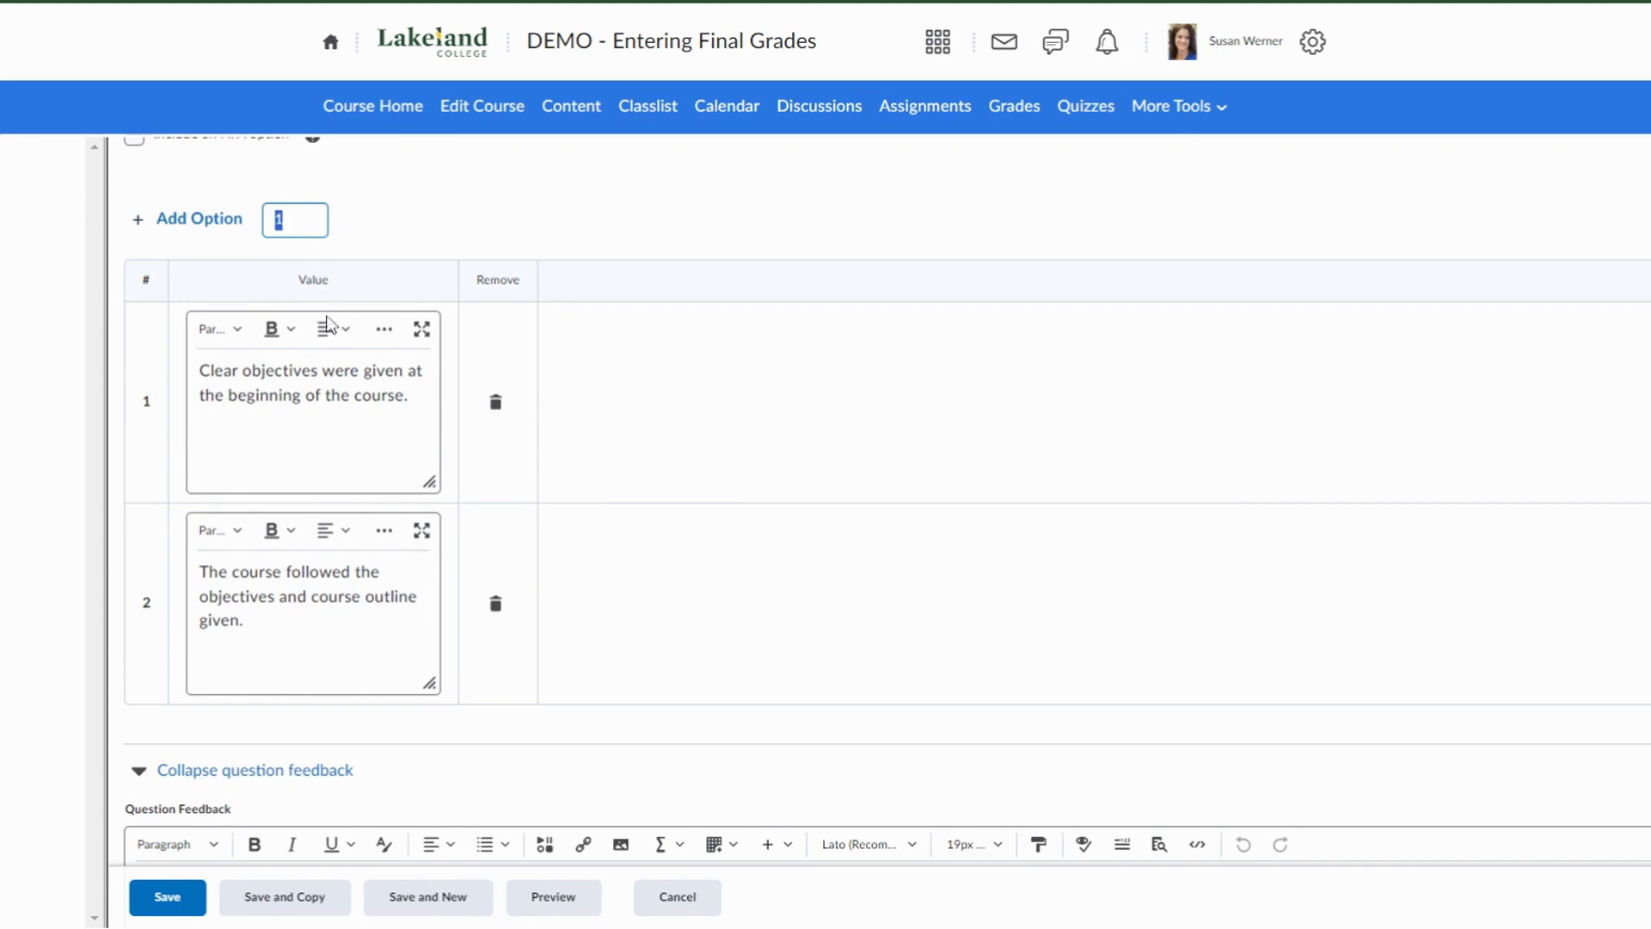
{"action": "type", "text": "4"}
{"action": "left_click", "coordinate": [193, 225]}
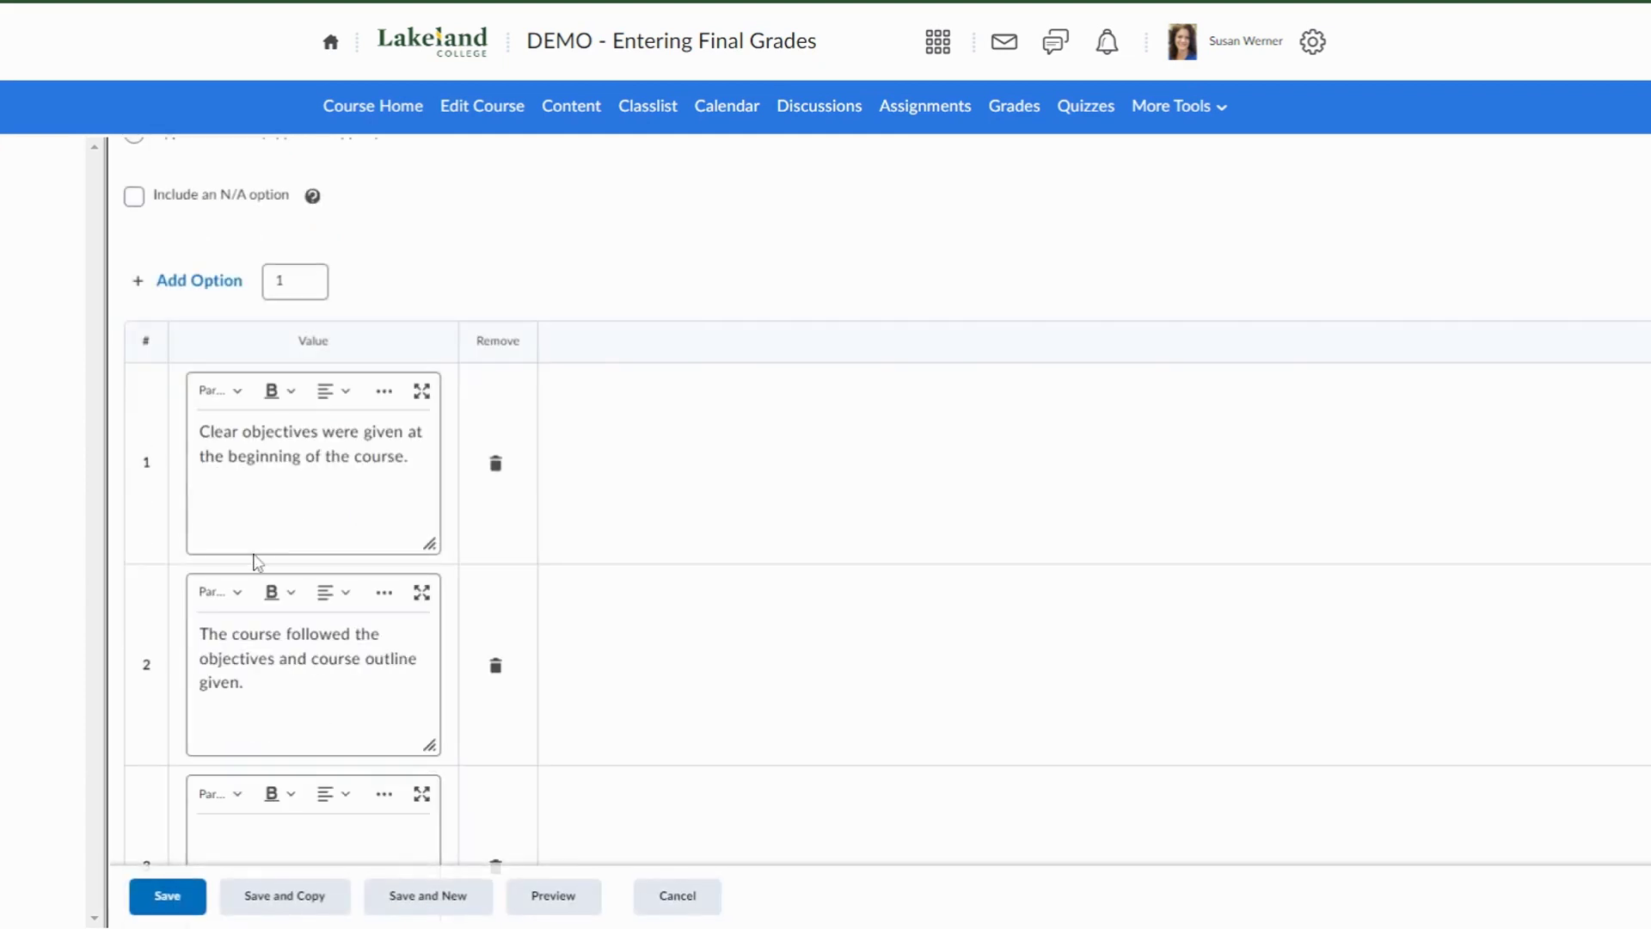
Enter "The content was relevant to my program." as statement 3 and "The text and references helped my learning." as statement 4.
{"action": "scroll", "coordinate": [254, 562], "scroll_direction": "down", "scroll_amount": 3}
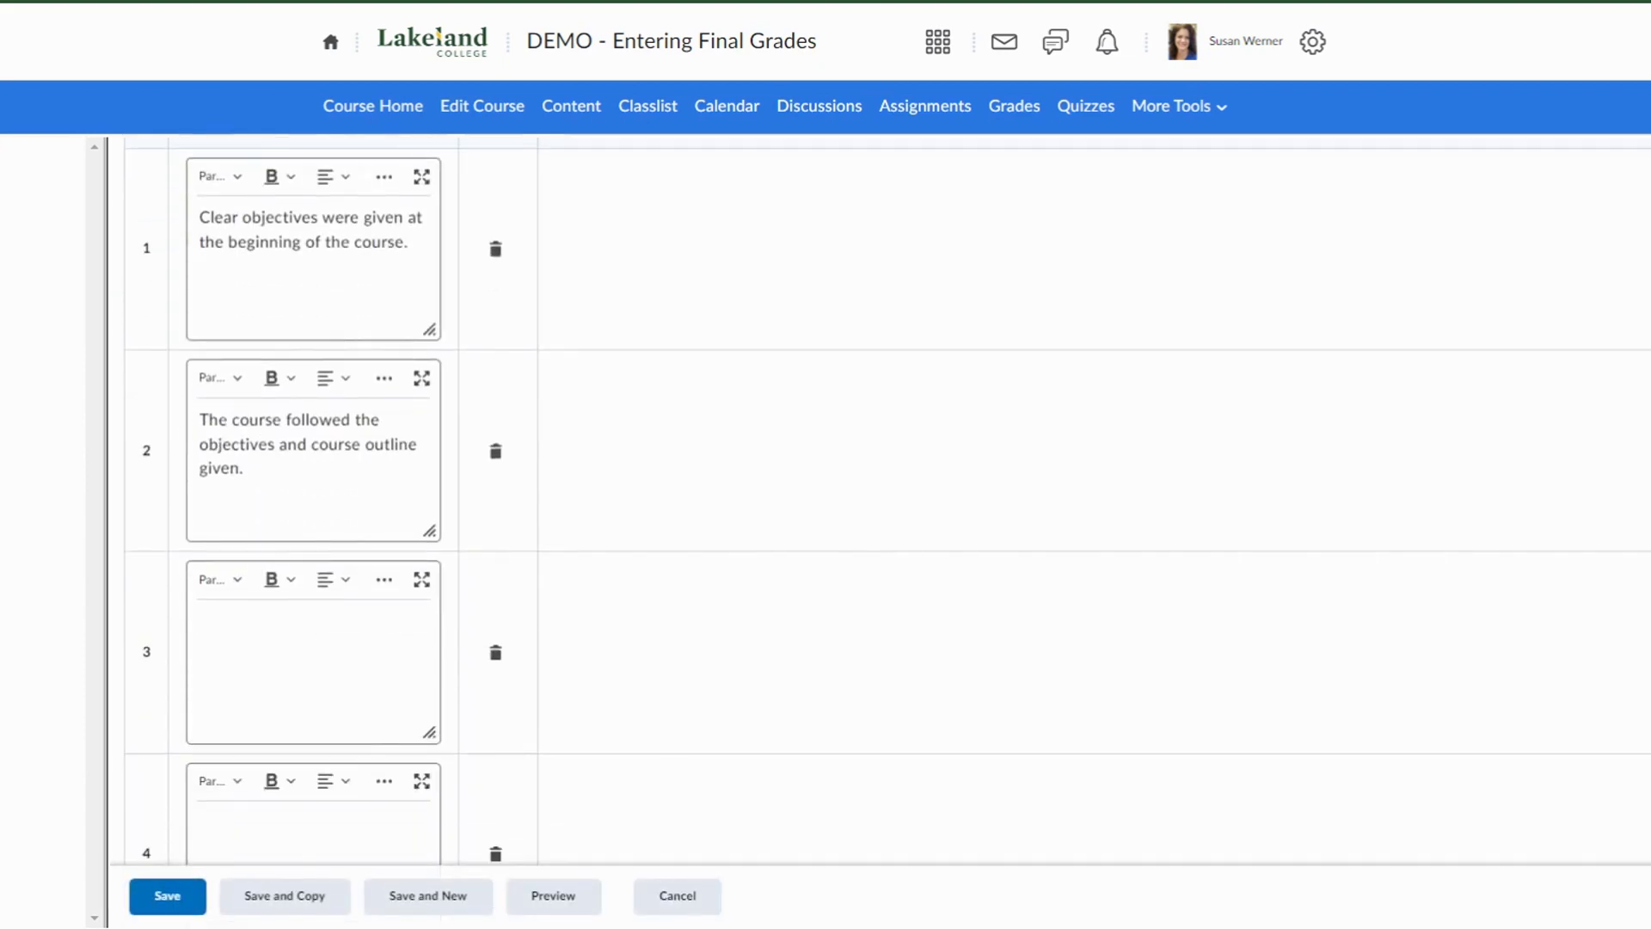
{"action": "scroll", "coordinate": [255, 563], "scroll_direction": "down", "scroll_amount": 3}
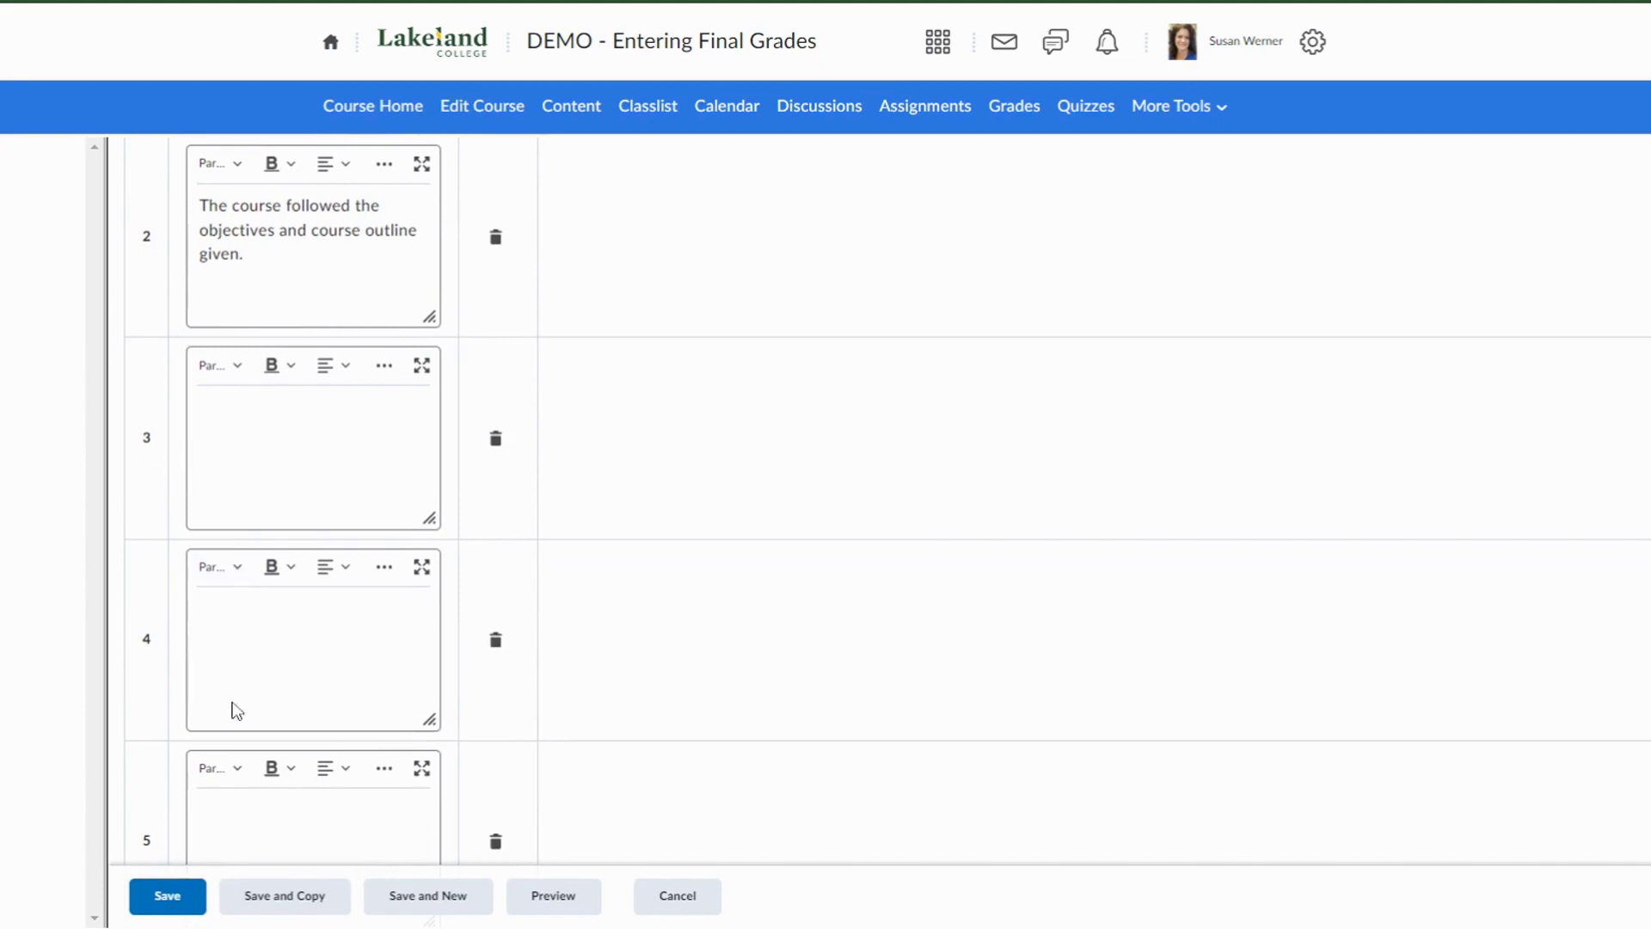
{"action": "scroll", "coordinate": [233, 708], "scroll_direction": "down", "scroll_amount": 4}
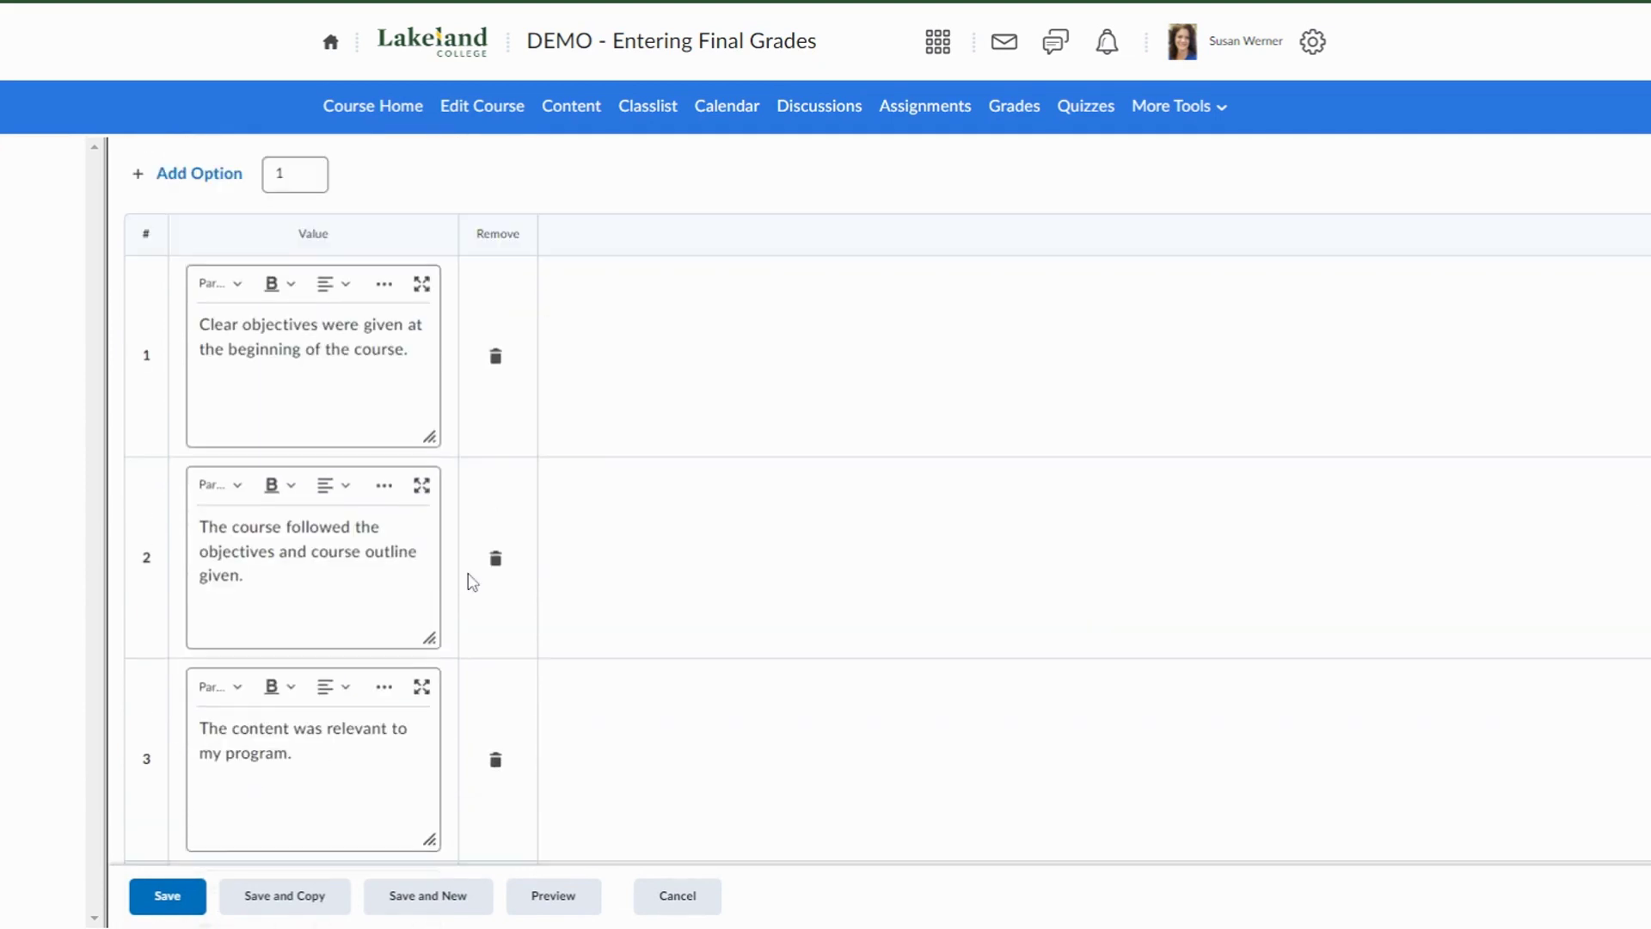
Remove the two unused blank statement rows, 5 and 6, from the Likert question.
{"action": "scroll", "coordinate": [468, 579], "scroll_direction": "down", "scroll_amount": 6}
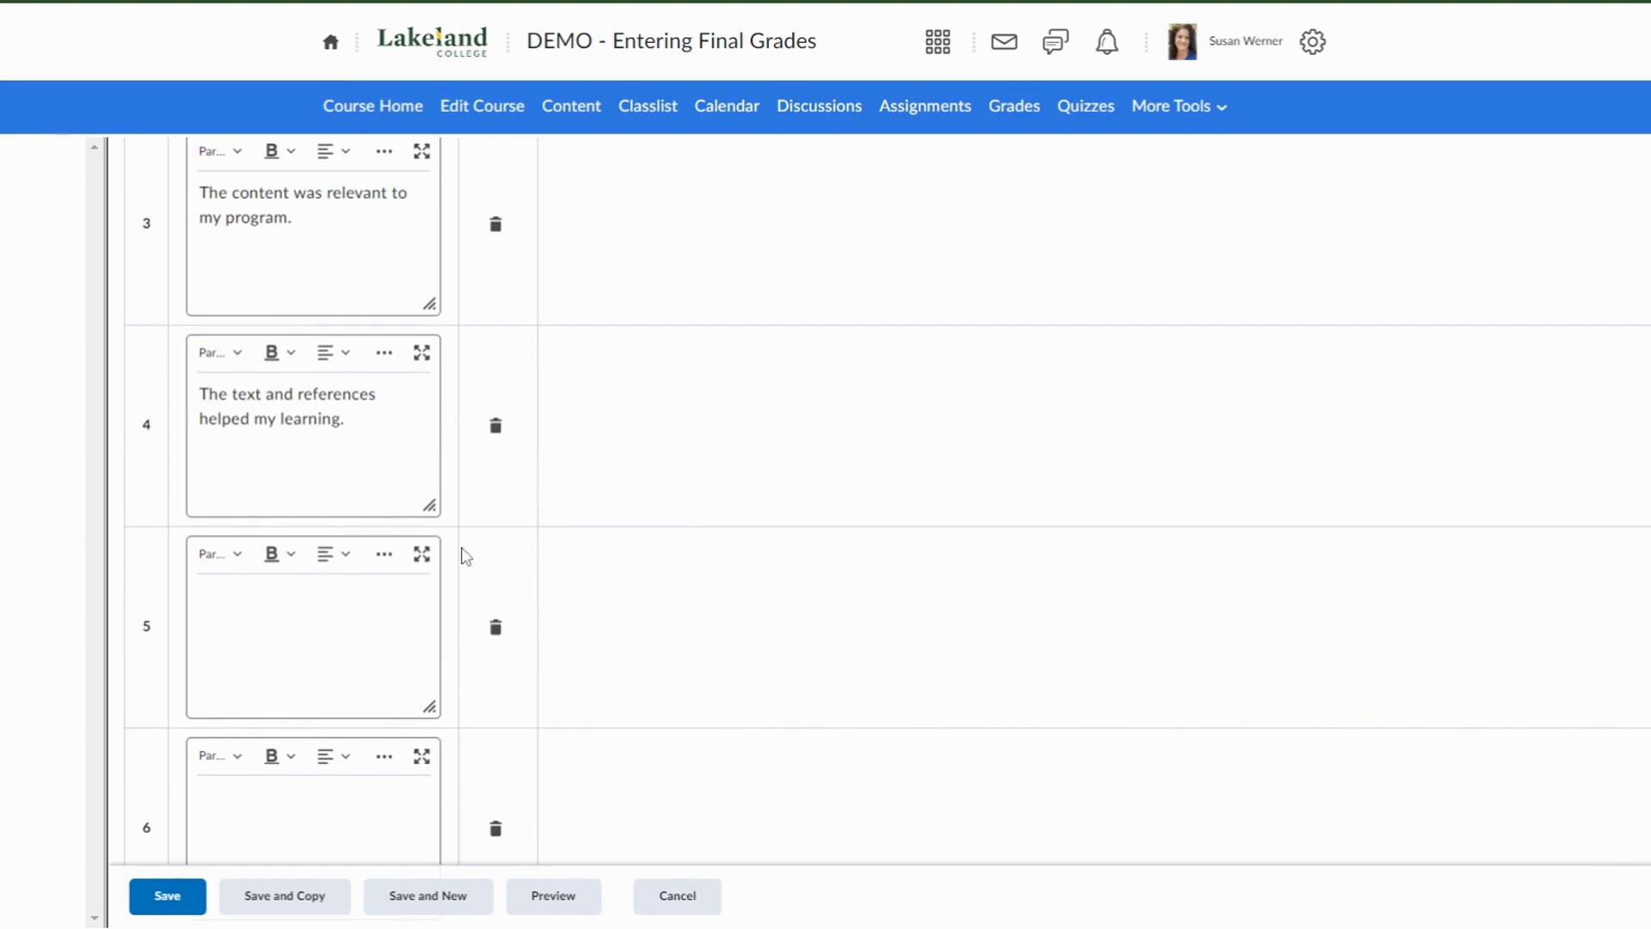
{"action": "scroll", "coordinate": [464, 563], "scroll_direction": "down", "scroll_amount": 3}
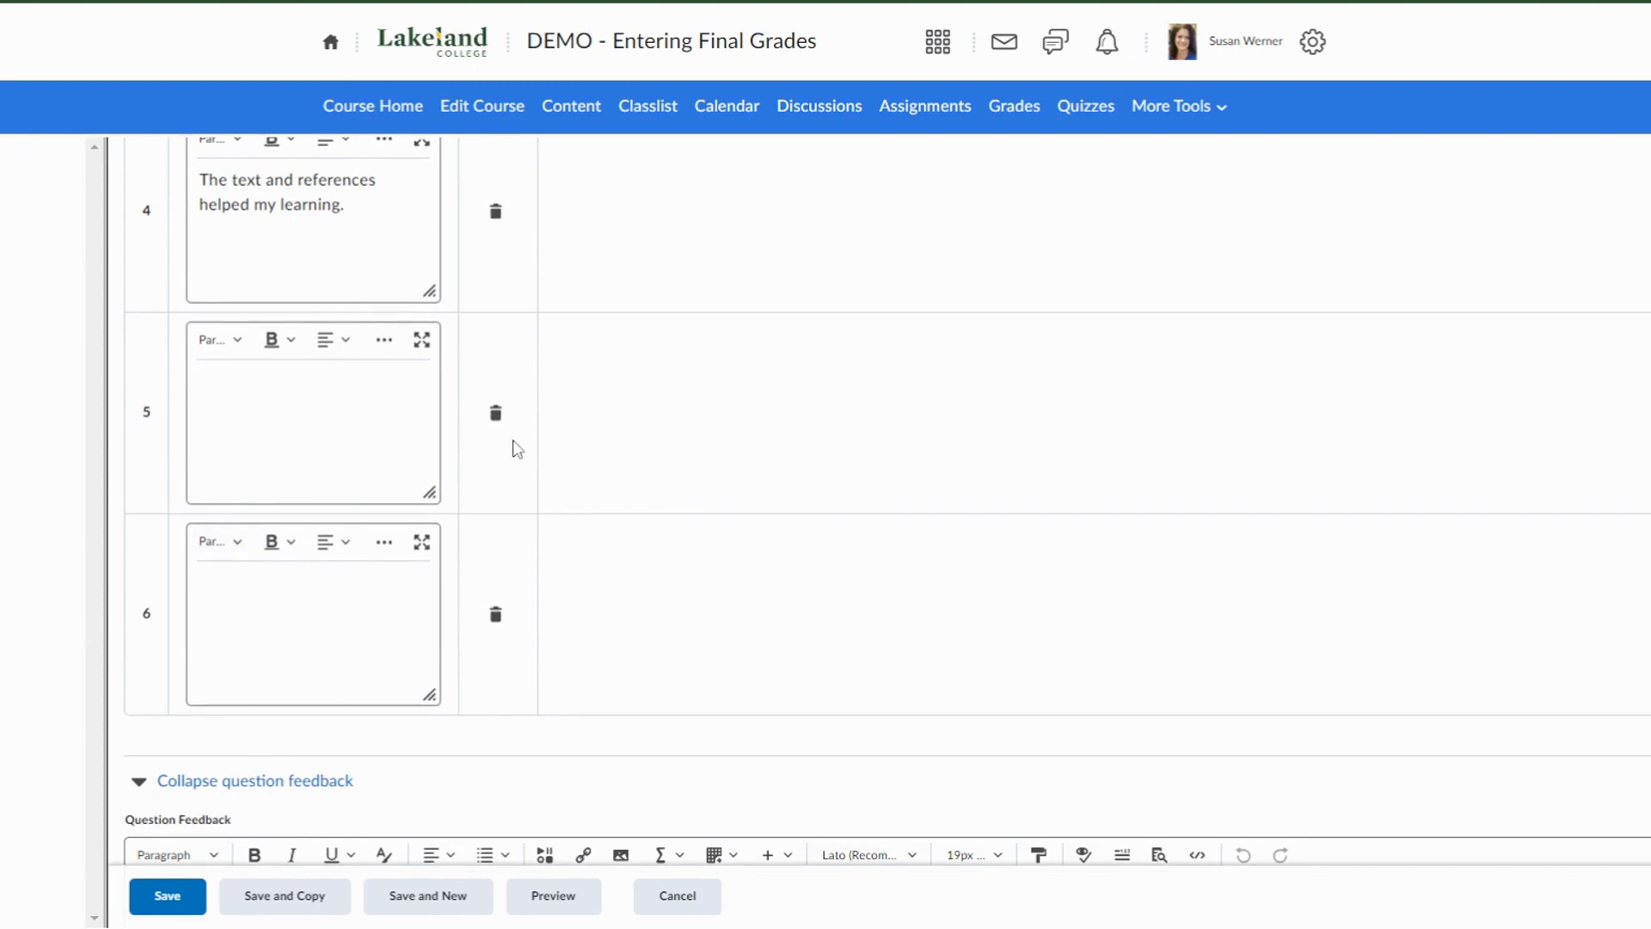
{"action": "left_click", "coordinate": [496, 415]}
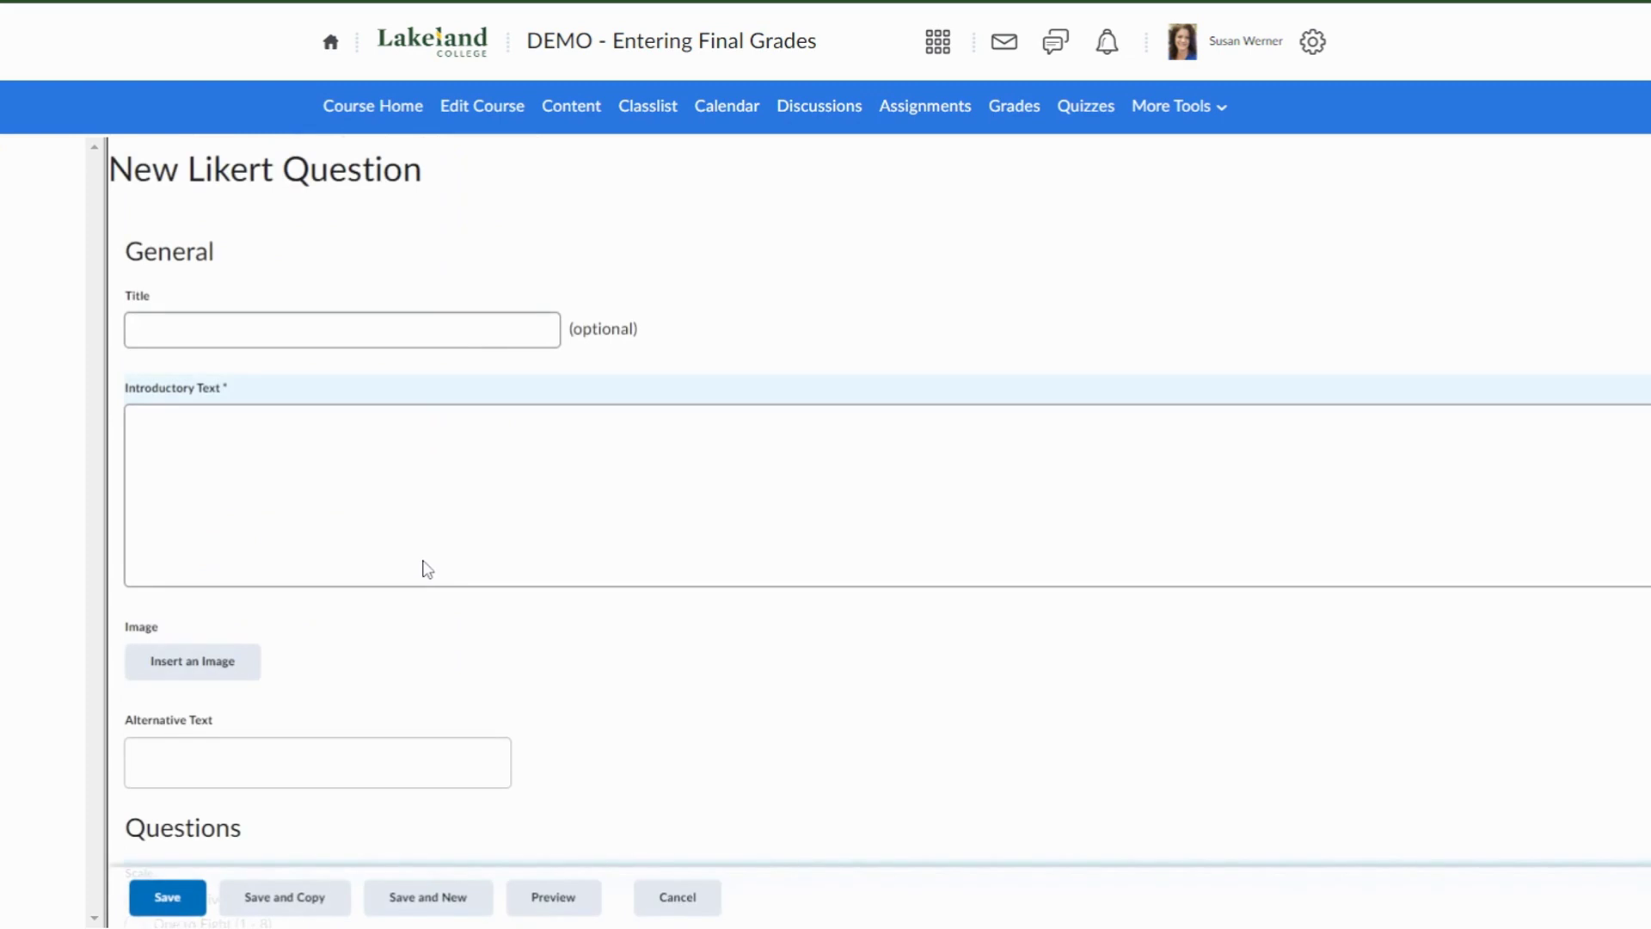
{"action": "scroll", "coordinate": [424, 571], "scroll_direction": "down", "scroll_amount": 15}
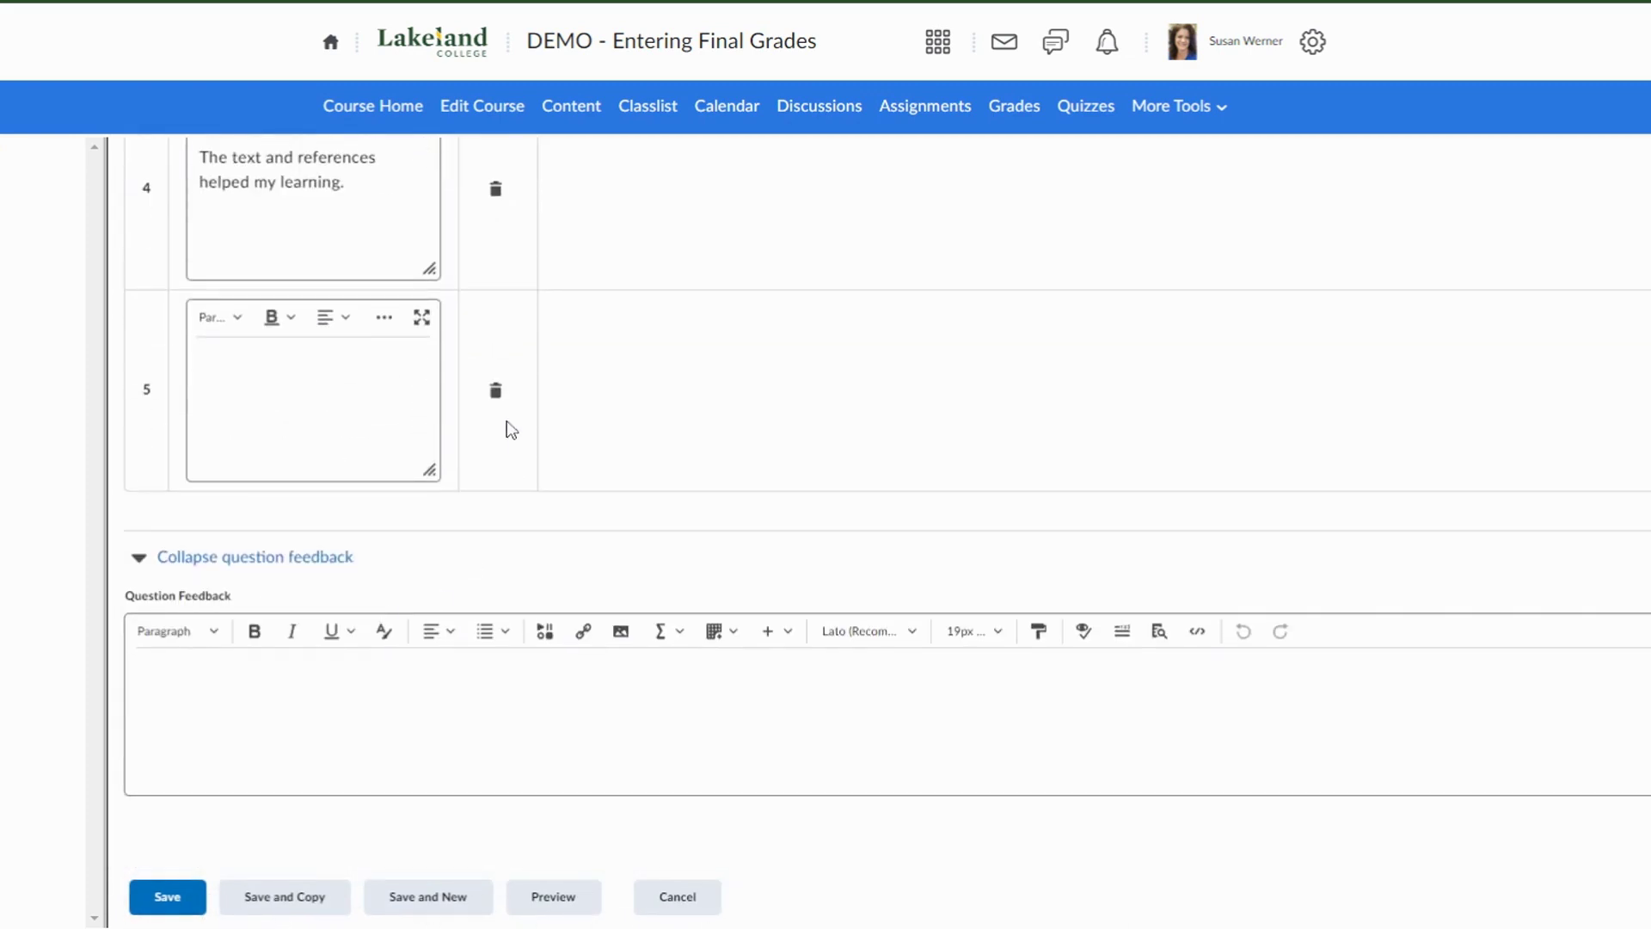
{"action": "left_click", "coordinate": [498, 394]}
{"action": "scroll", "coordinate": [395, 527], "scroll_direction": "down", "scroll_amount": 12}
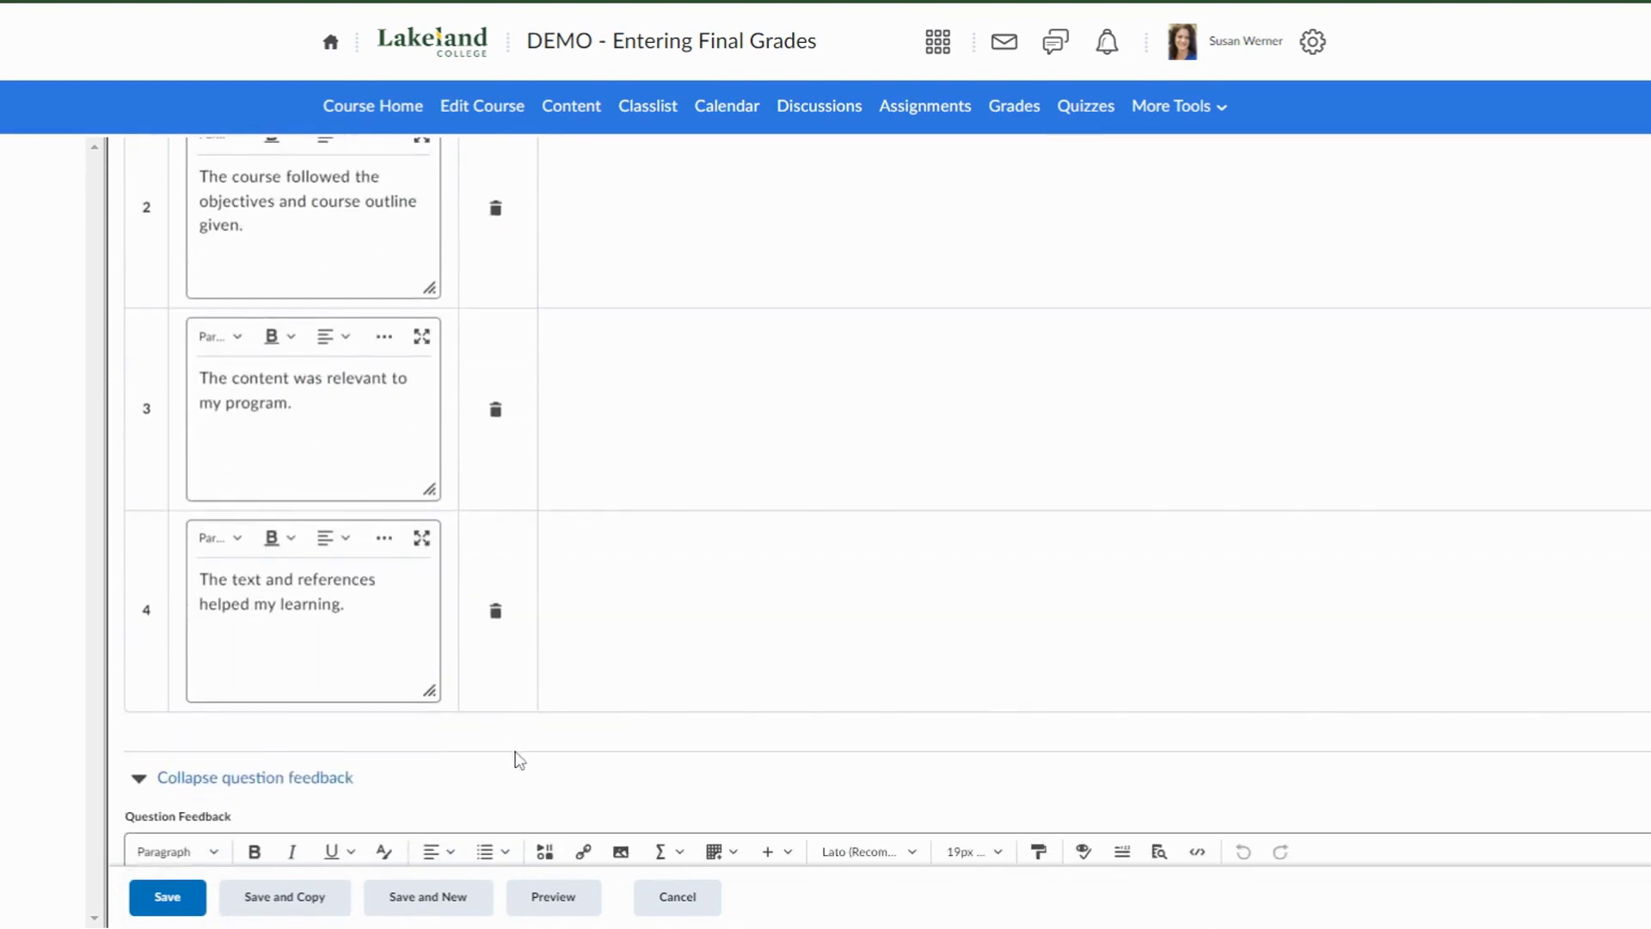
Preview how the Likert question appears to students, and examine the setting for including an N/A option under its scale.
{"action": "left_click", "coordinate": [557, 908]}
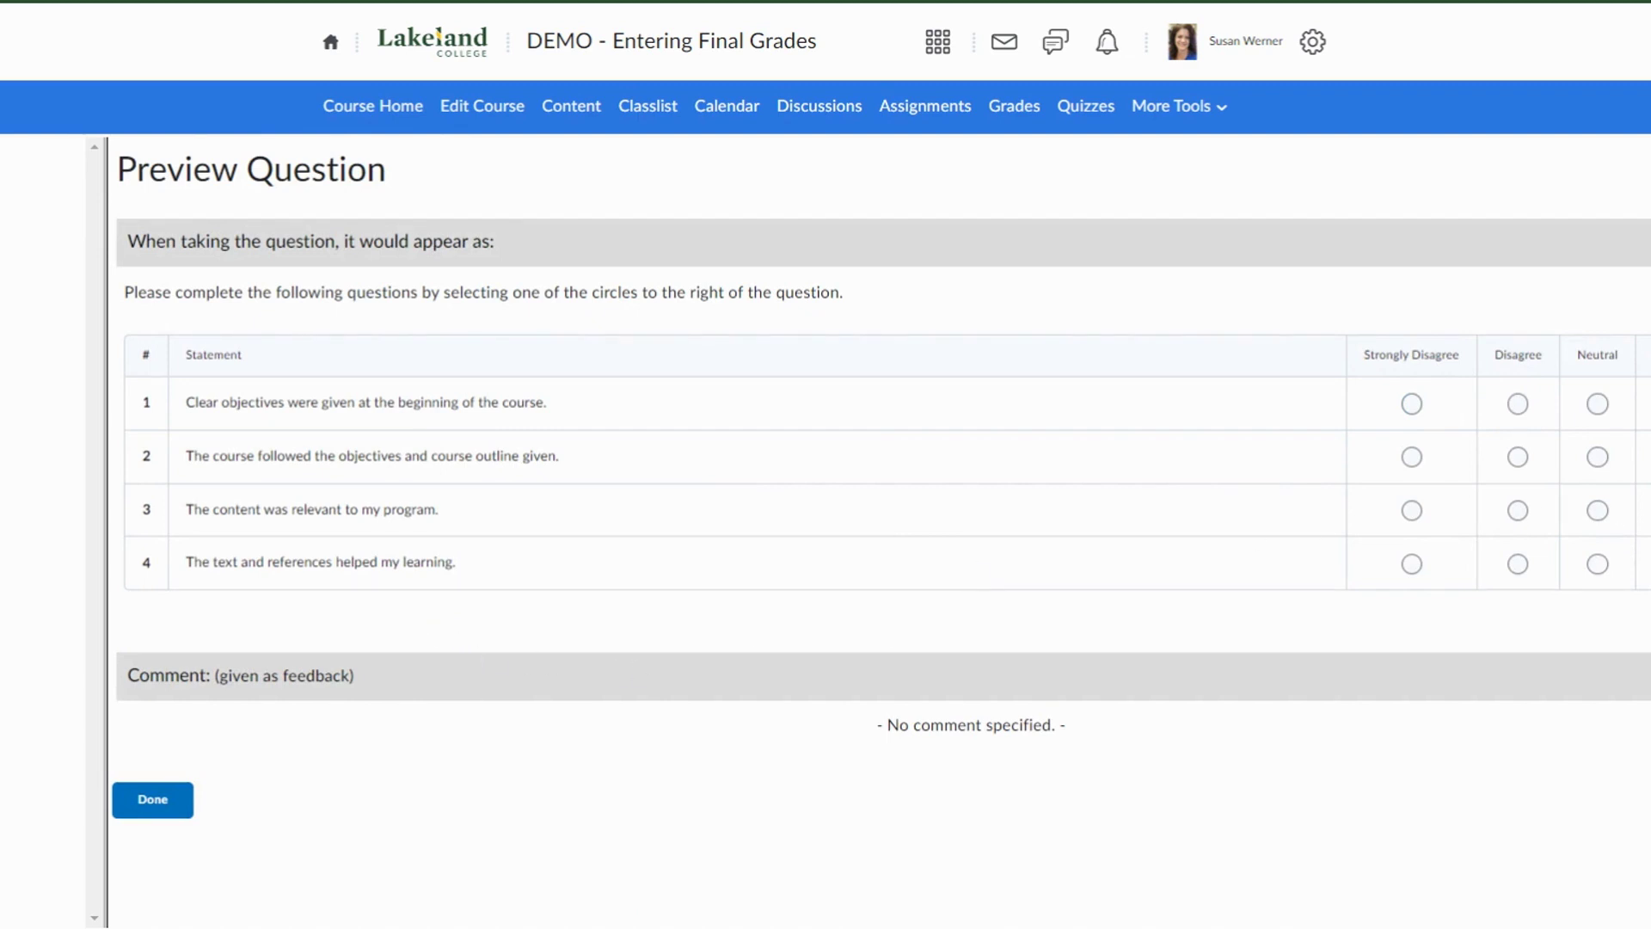
{"action": "left_click", "coordinate": [155, 800]}
{"action": "scroll", "coordinate": [472, 472], "scroll_direction": "down", "scroll_amount": 5}
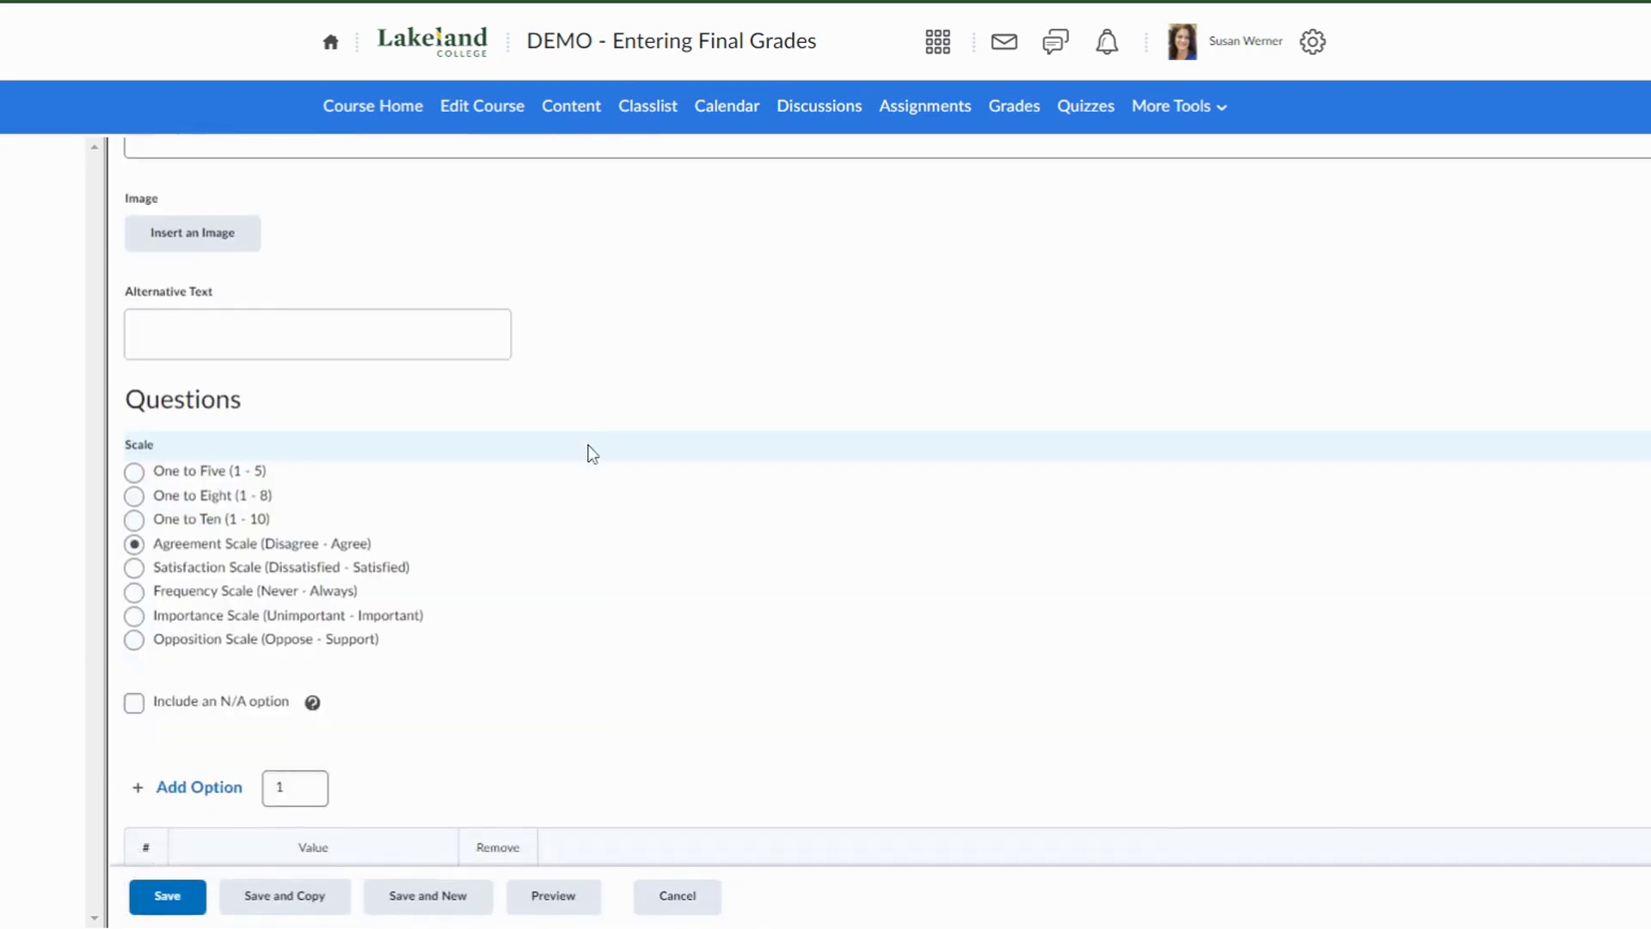
{"action": "scroll", "coordinate": [593, 454], "scroll_direction": "down", "scroll_amount": 2}
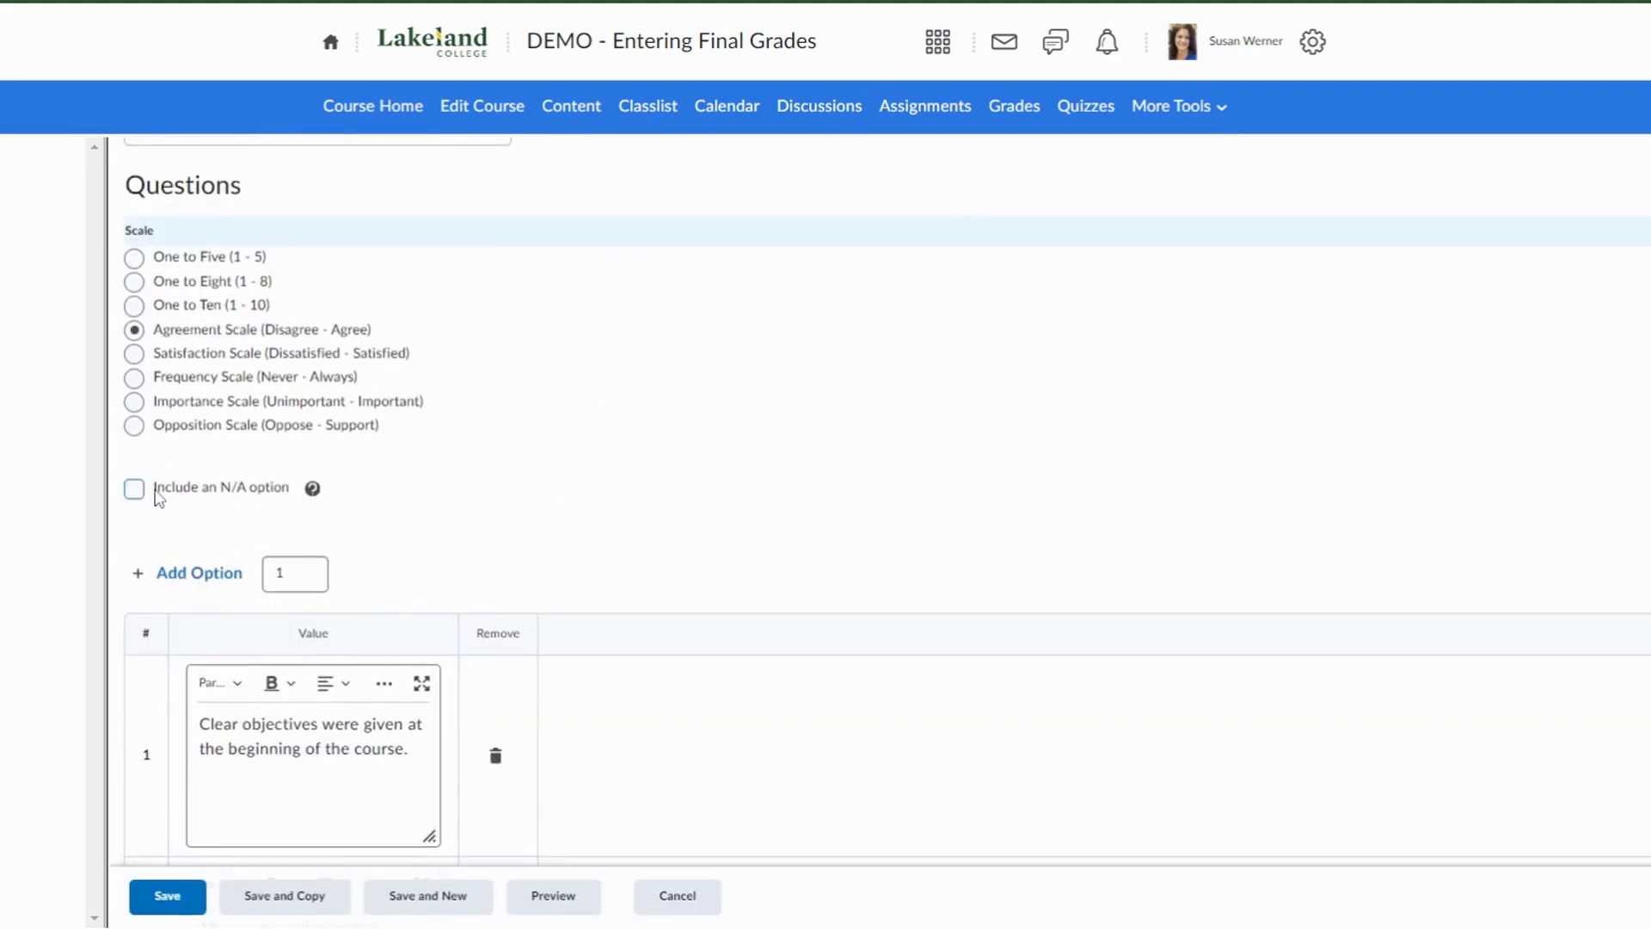
{"action": "left_click_drag", "start_coordinate": [156, 488], "coordinate": [296, 491]}
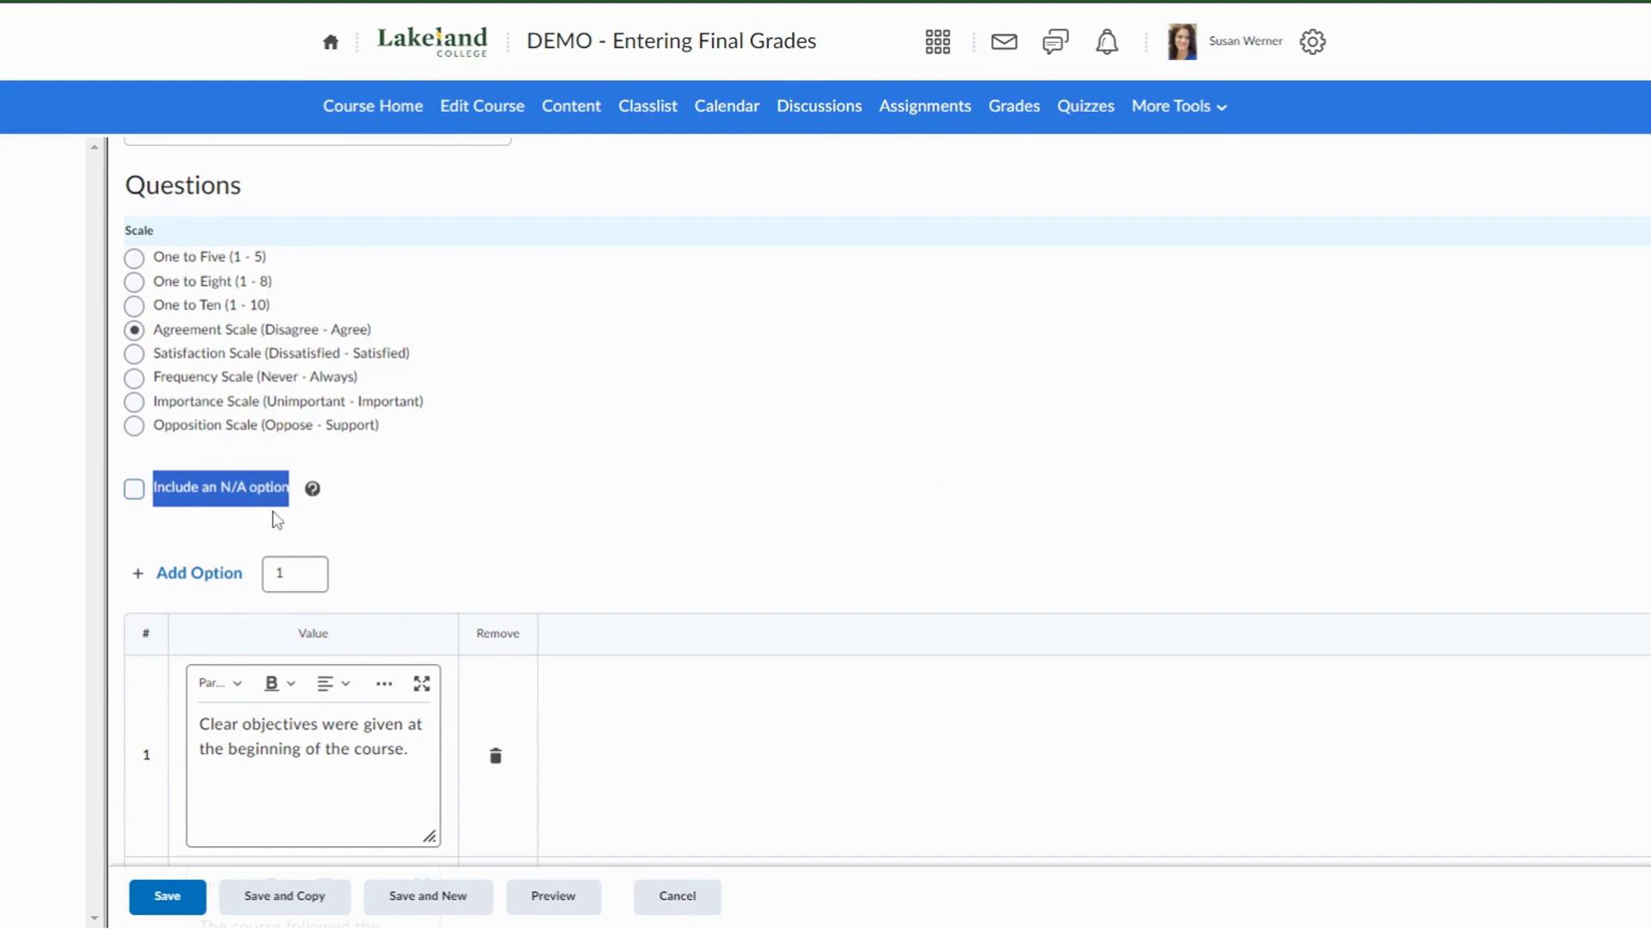
Include an N/A option in the Likert question, preview it, and save it while starting a new Likert question.
{"action": "left_click", "coordinate": [134, 488]}
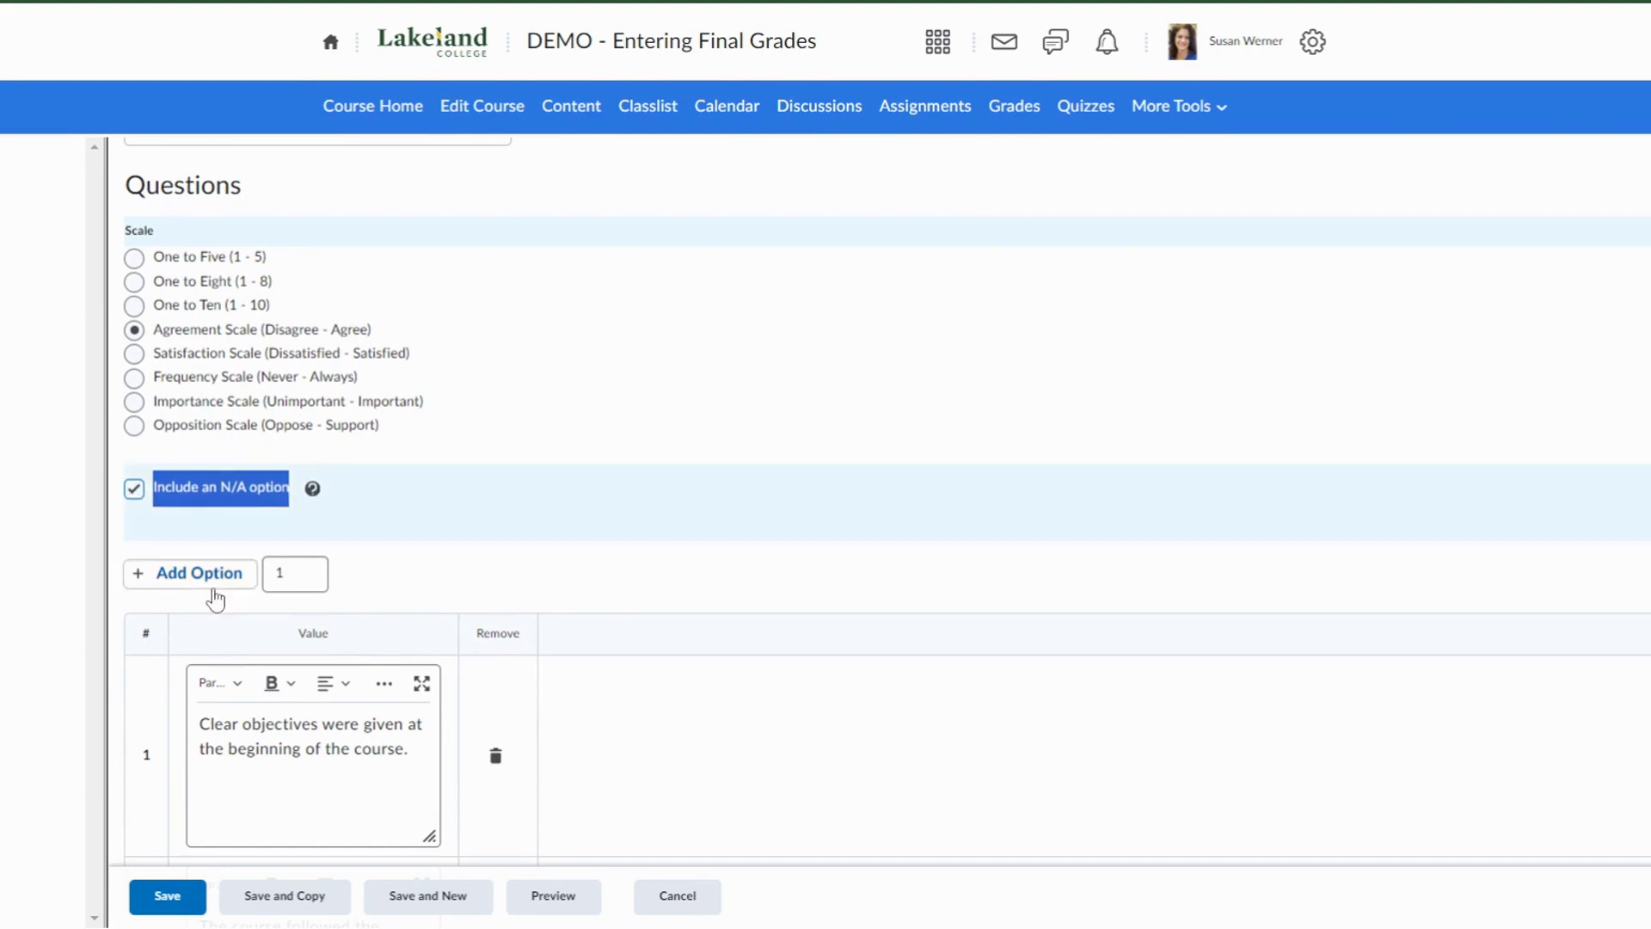
{"action": "left_click", "coordinate": [562, 903]}
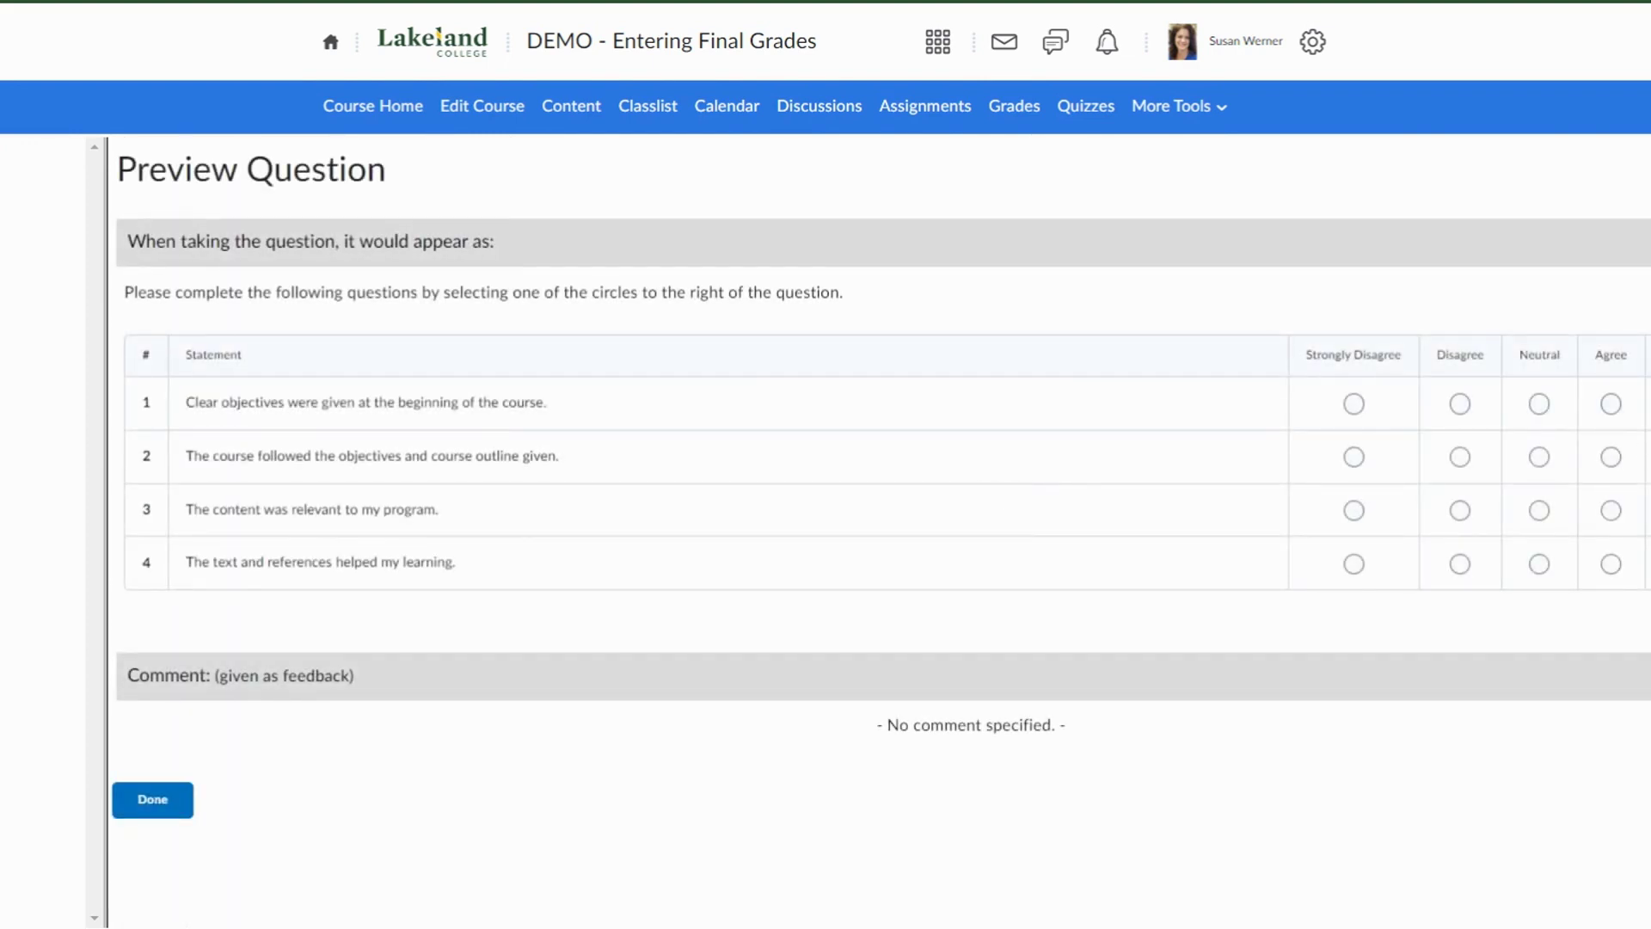
{"action": "left_click", "coordinate": [150, 800]}
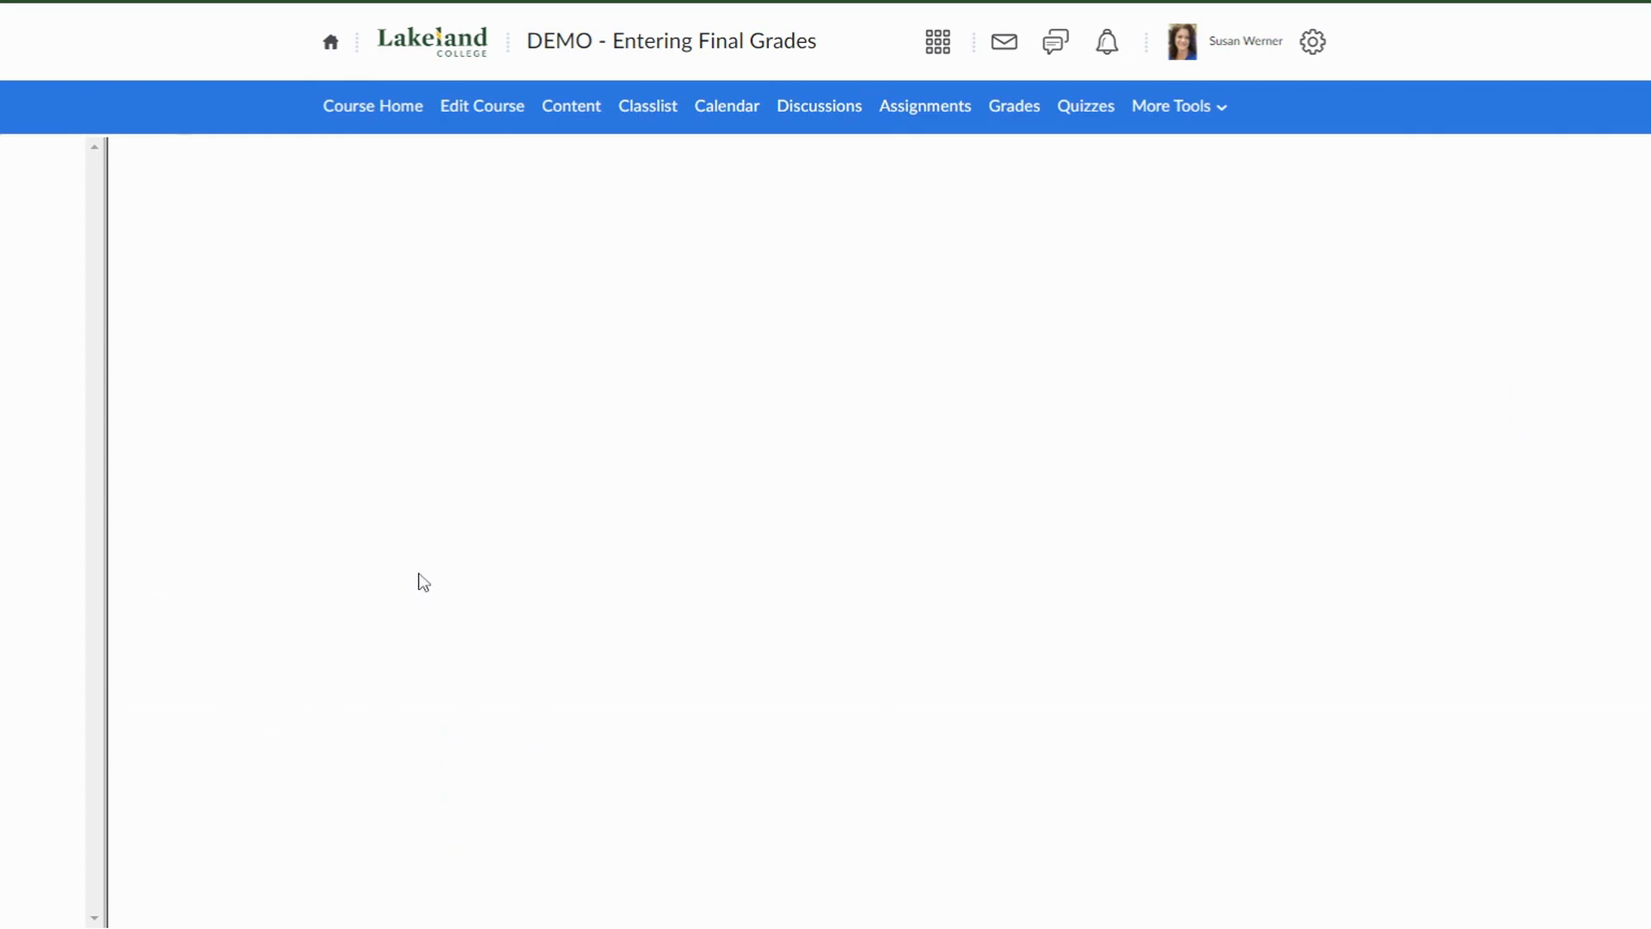
{"action": "scroll", "coordinate": [422, 573], "scroll_direction": "down", "scroll_amount": 9}
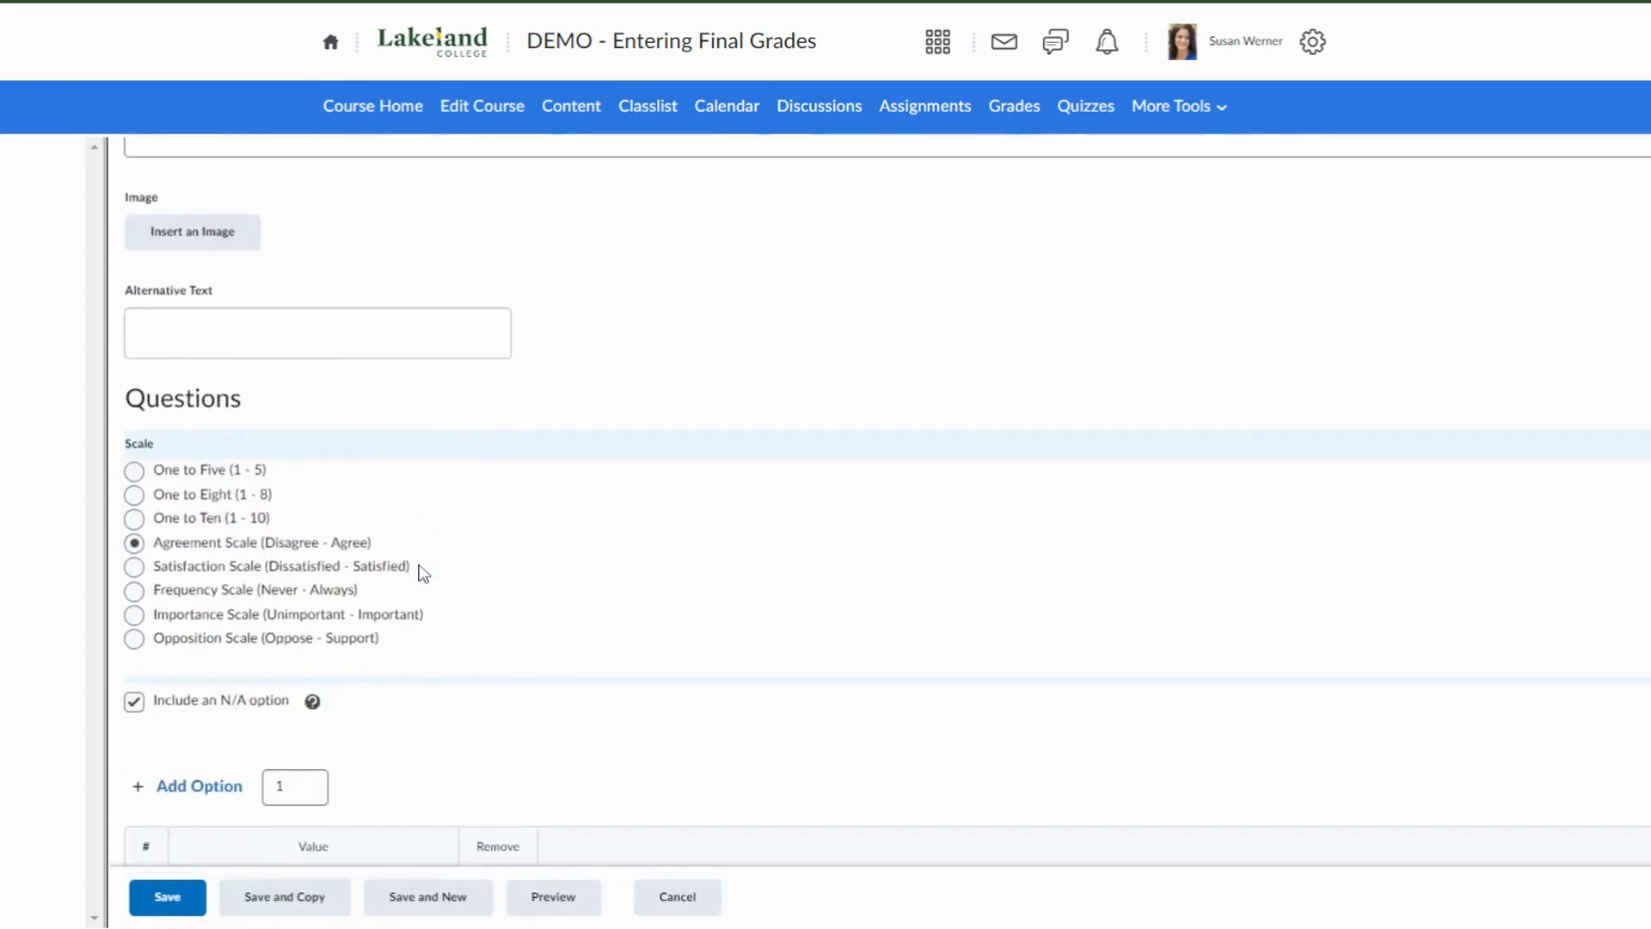
{"action": "scroll", "coordinate": [421, 575], "scroll_direction": "down", "scroll_amount": 9}
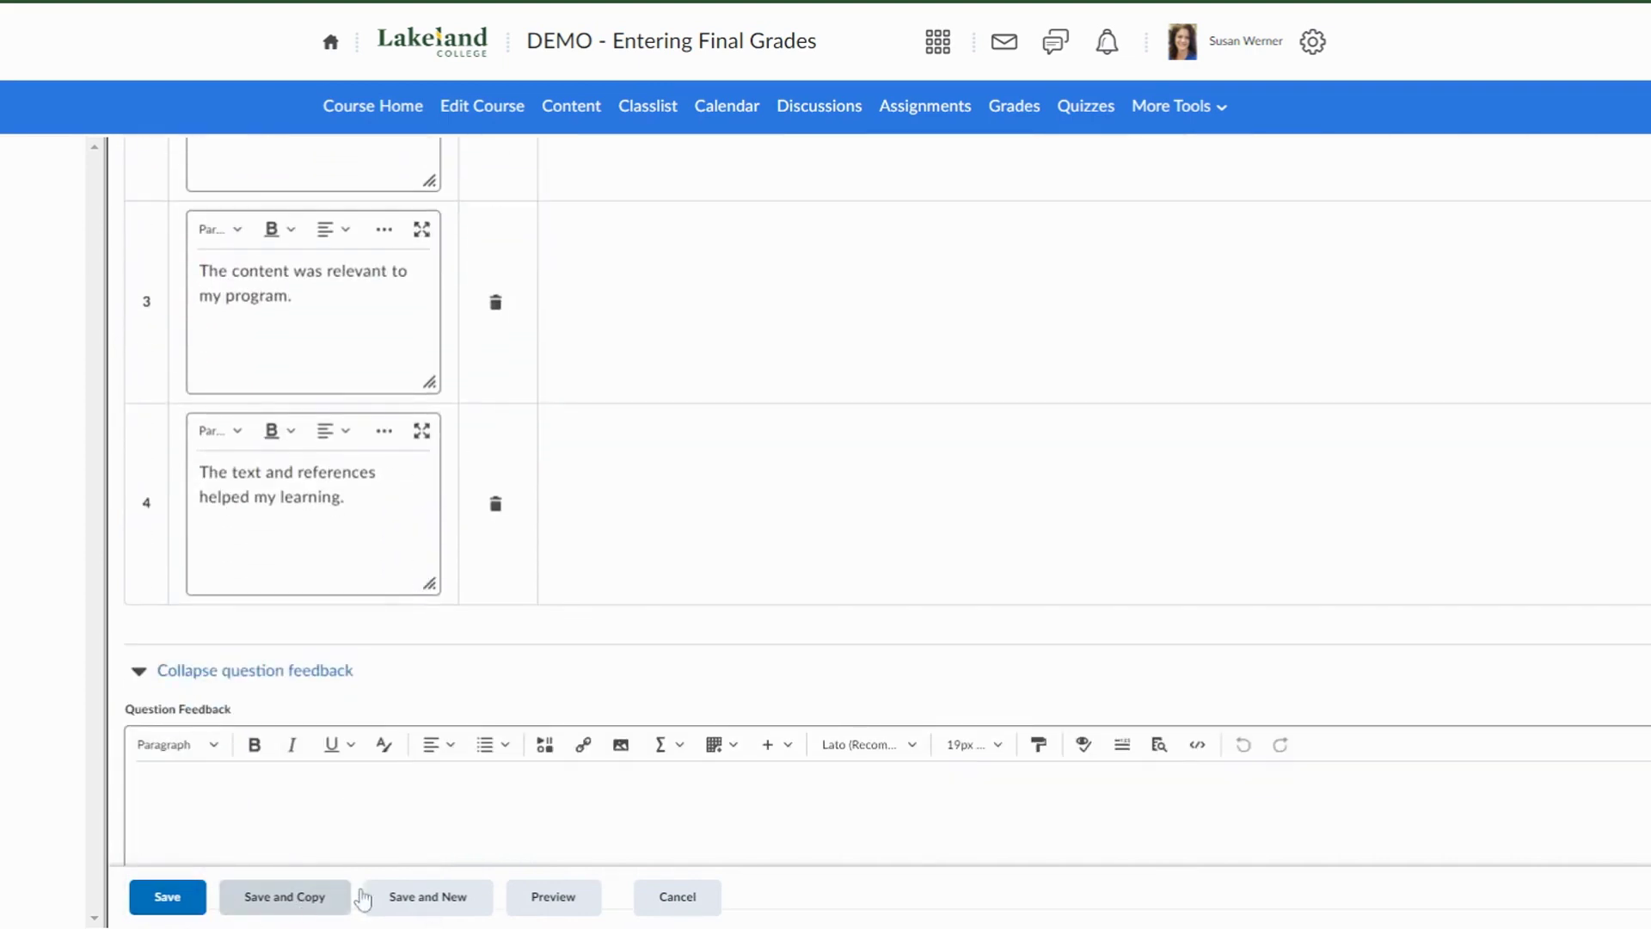
{"action": "left_click", "coordinate": [427, 900]}
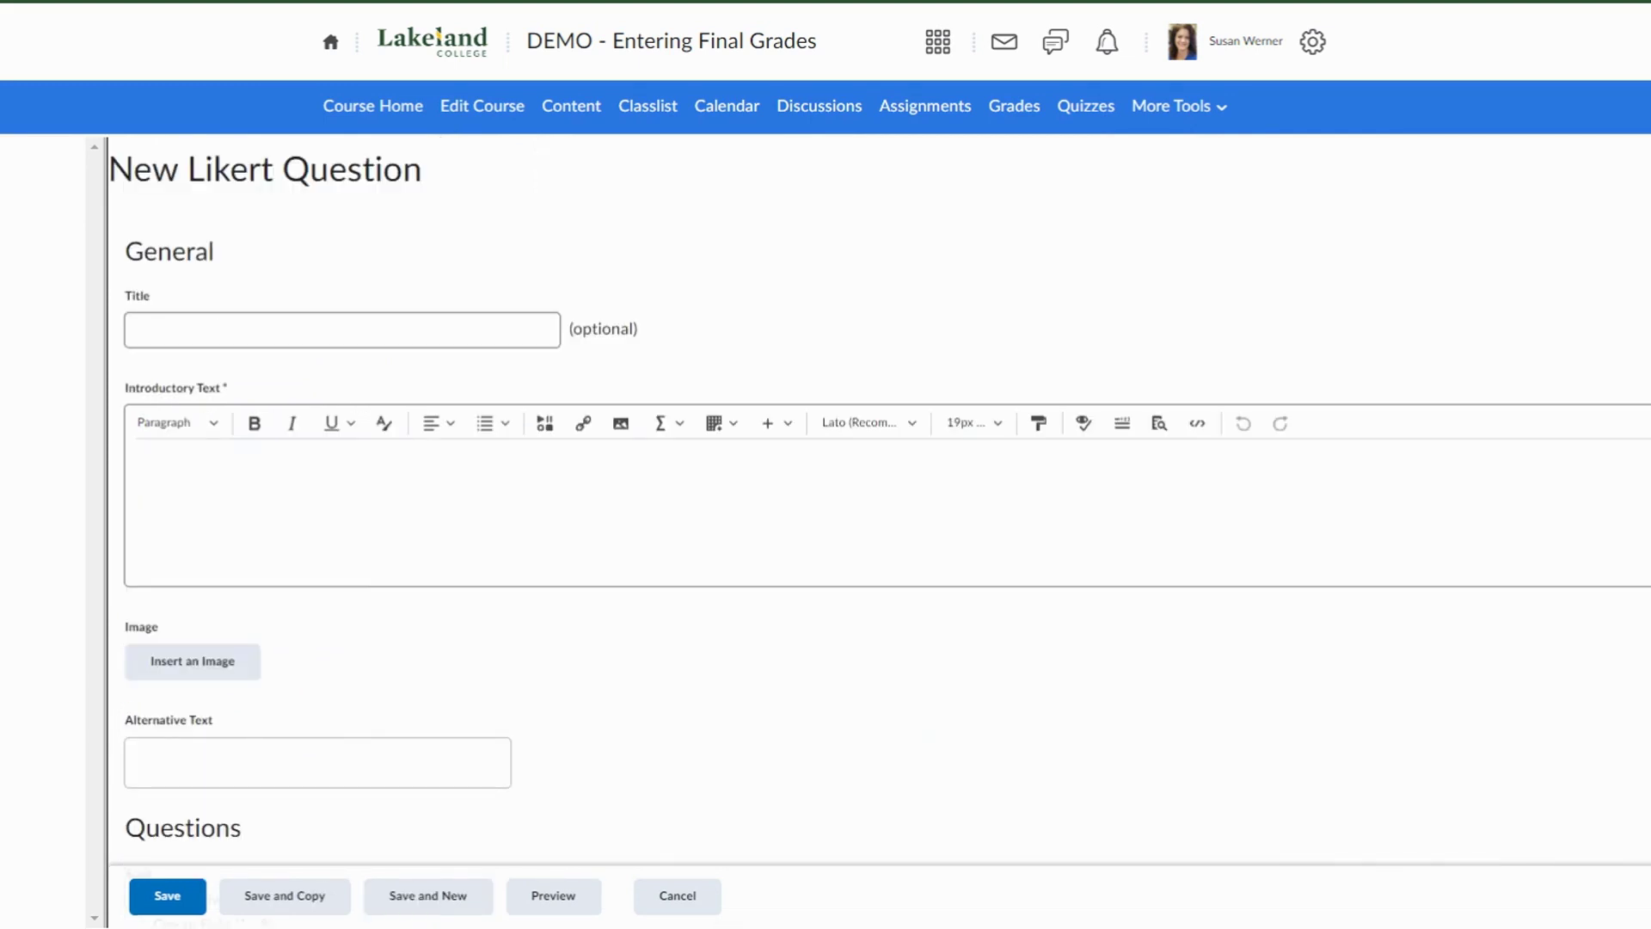
Save another Likert question reading "Please complete the following questions by selecting one of the circles to the right of the question." and finish question editing.
{"action": "left_click", "coordinate": [229, 527]}
{"action": "type", "text": "Please complete the following questions by selecting one of the circles to the right of the question."}
{"action": "scroll", "coordinate": [236, 552], "scroll_direction": "down", "scroll_amount": 8}
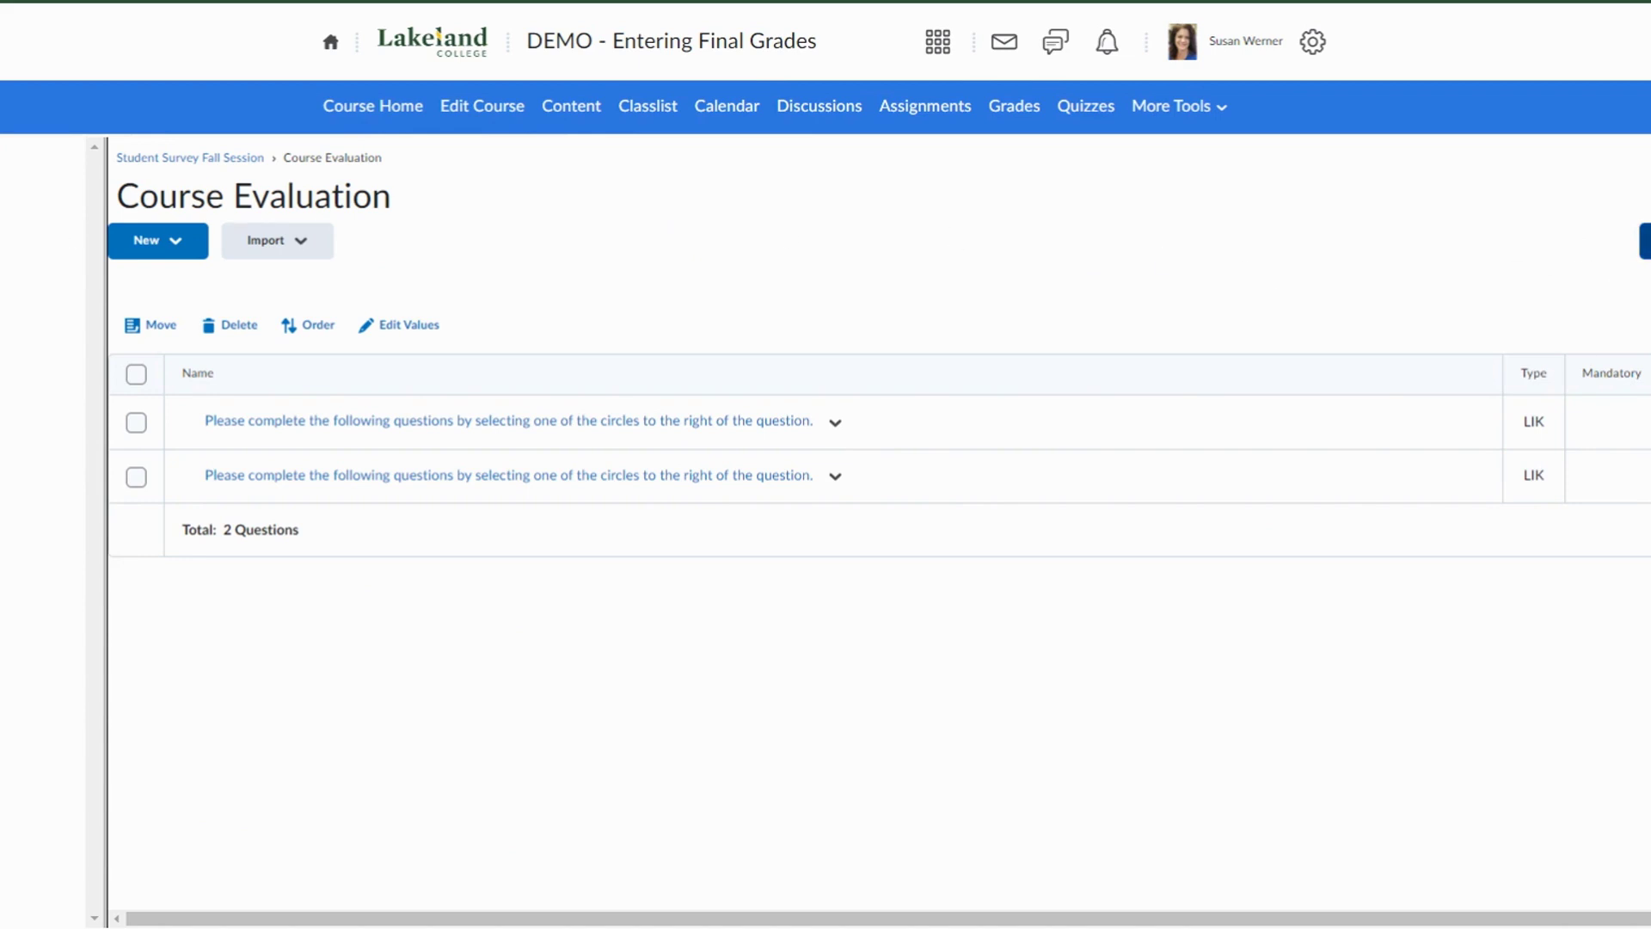
{"action": "left_click", "coordinate": [1644, 241]}
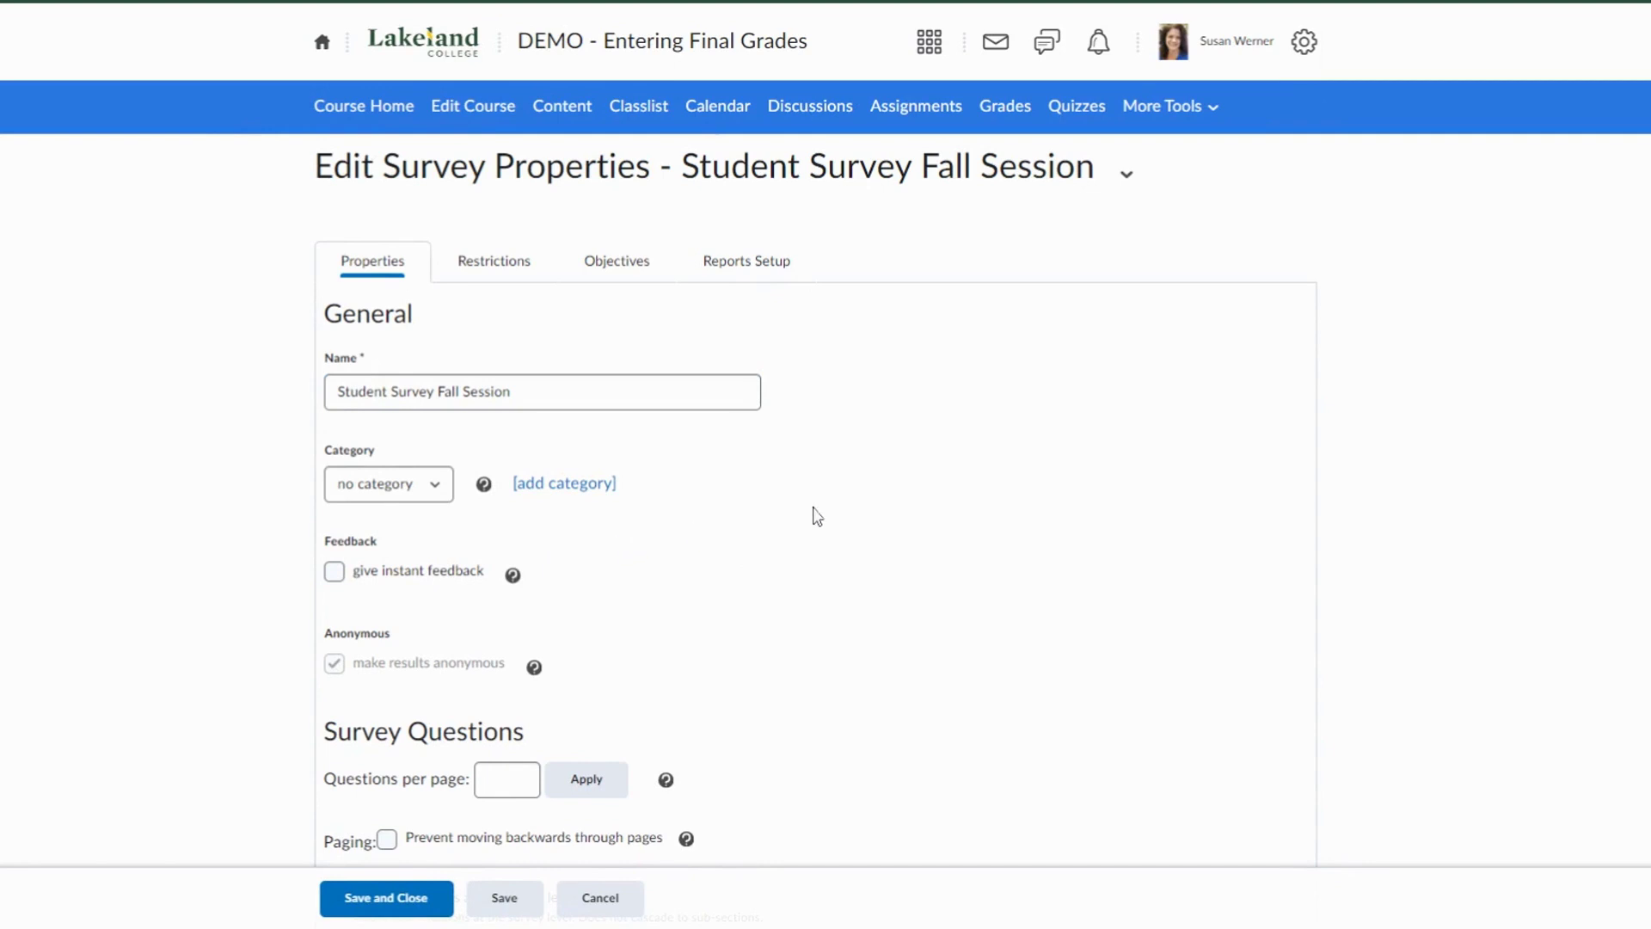
Review the survey's properties, including its two sections and their questions, the description, submission message and page footer areas.
{"action": "scroll", "coordinate": [815, 516], "scroll_direction": "down", "scroll_amount": 7}
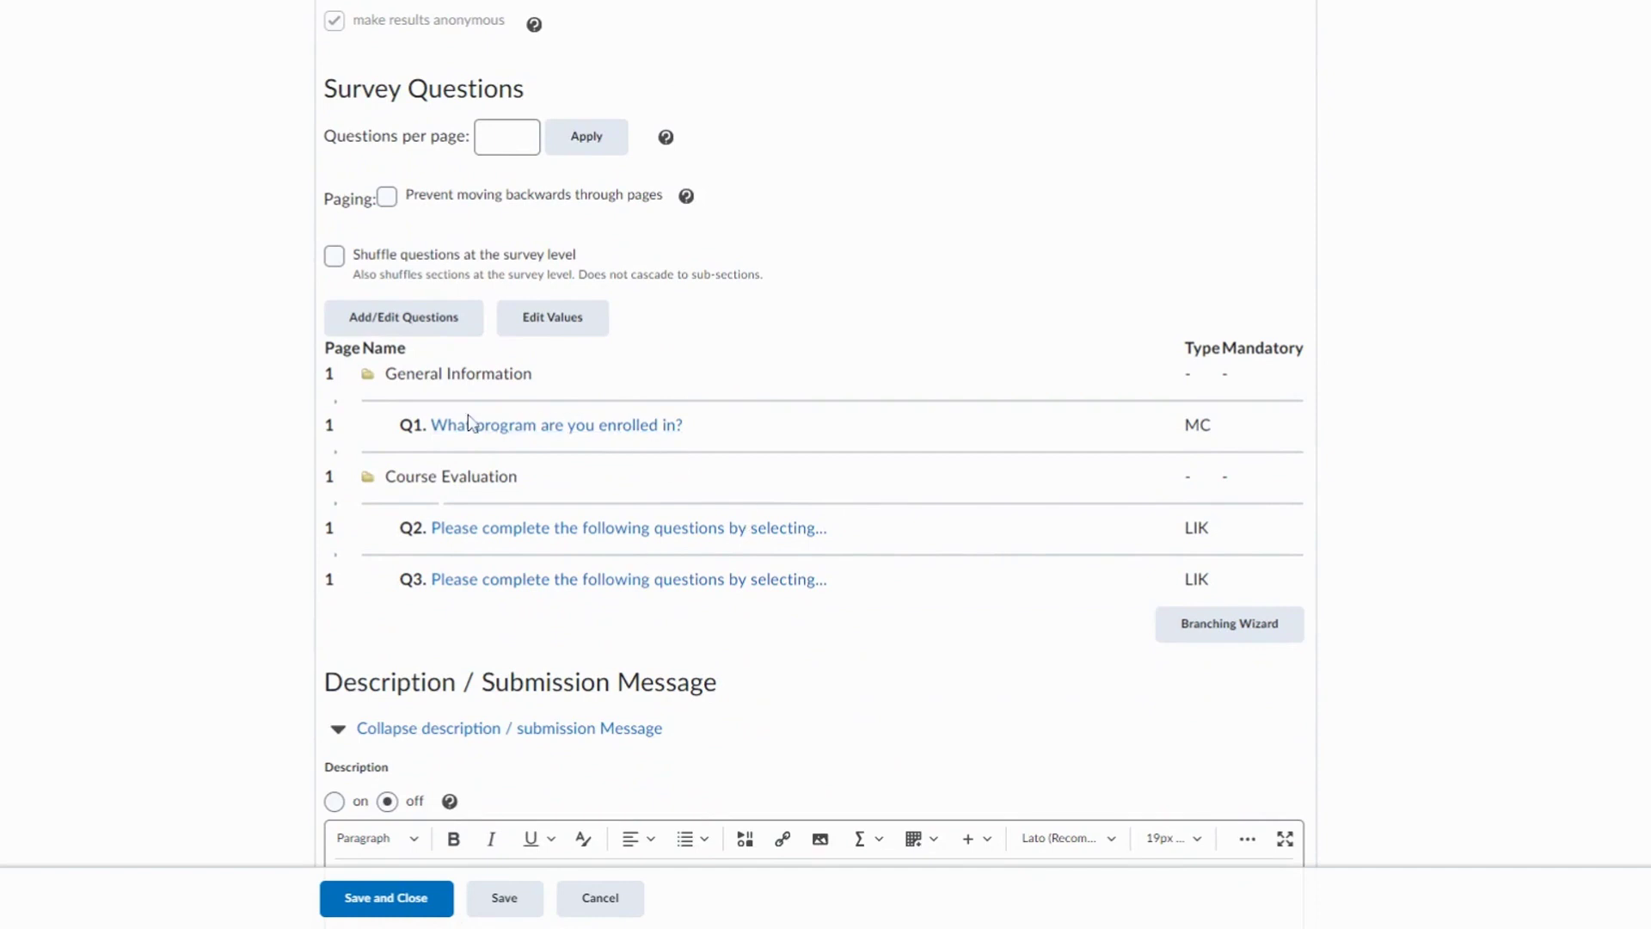
{"action": "left_click_drag", "start_coordinate": [384, 373], "coordinate": [566, 379]}
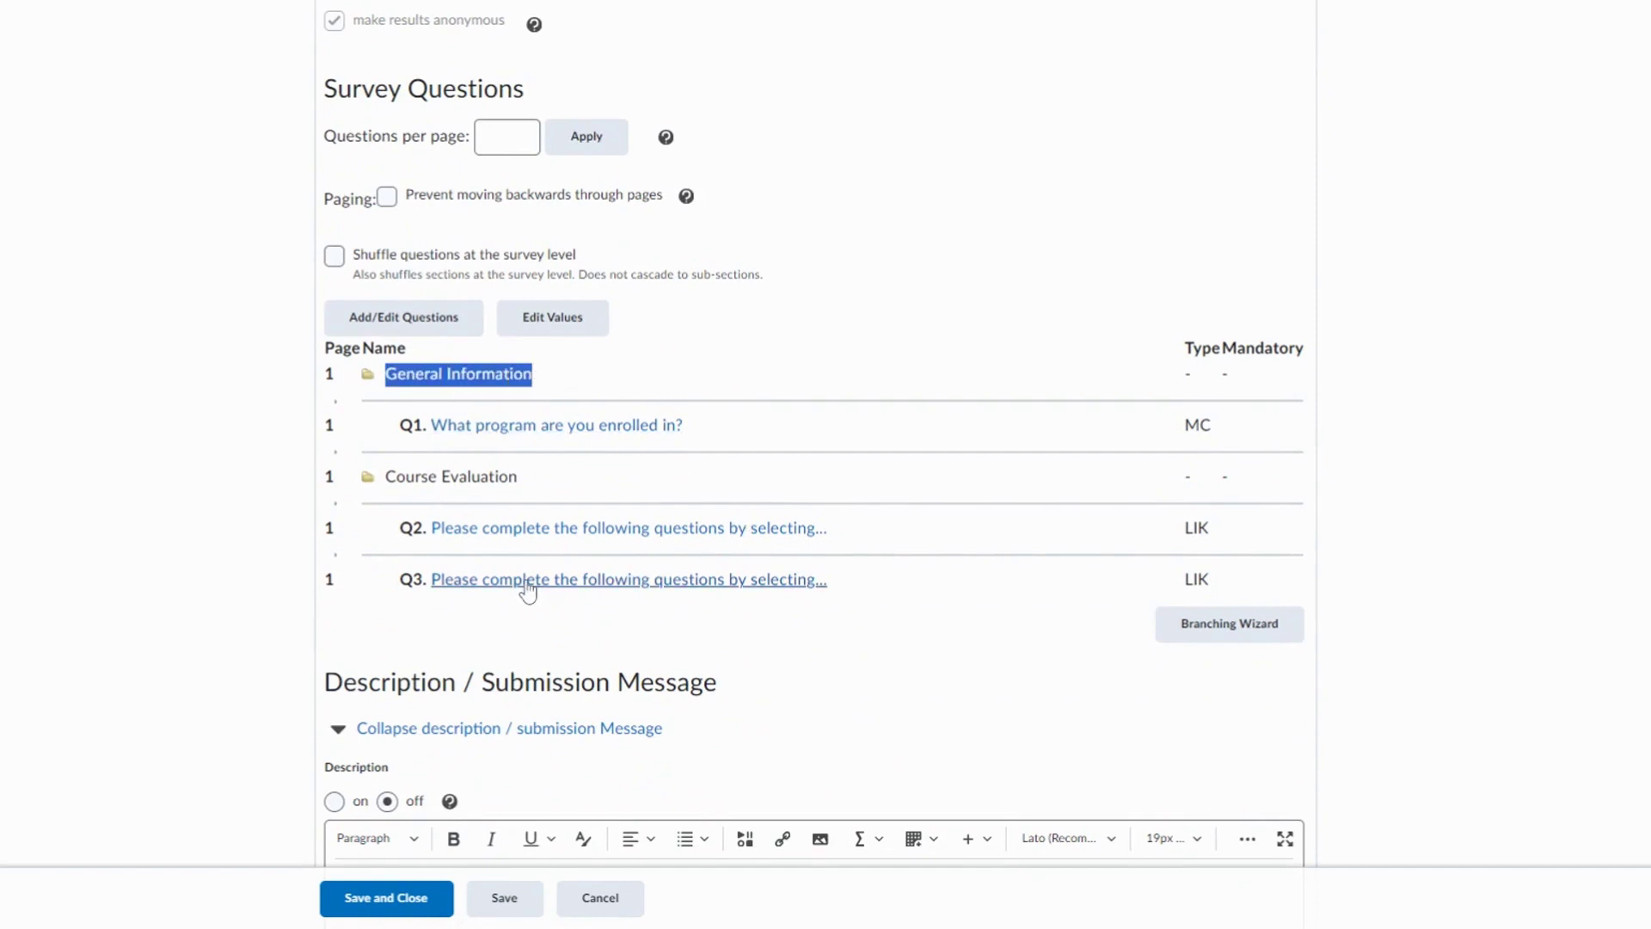
{"action": "left_click_drag", "start_coordinate": [383, 477], "coordinate": [539, 482]}
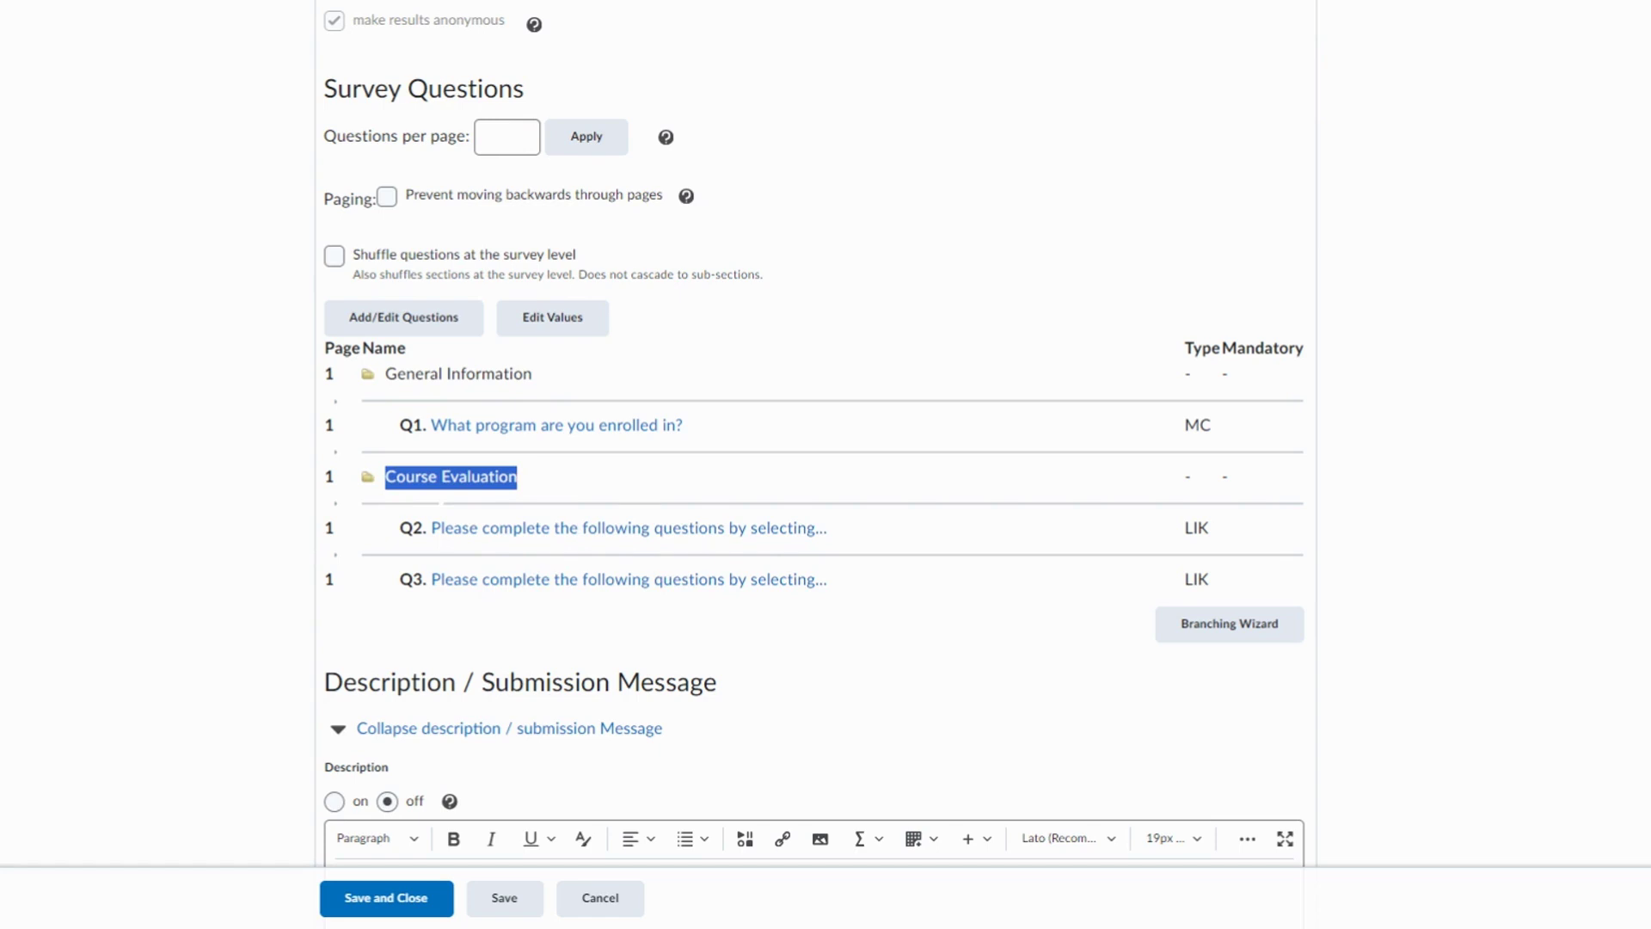
{"action": "scroll", "coordinate": [826, 465], "scroll_direction": "up", "scroll_amount": 7}
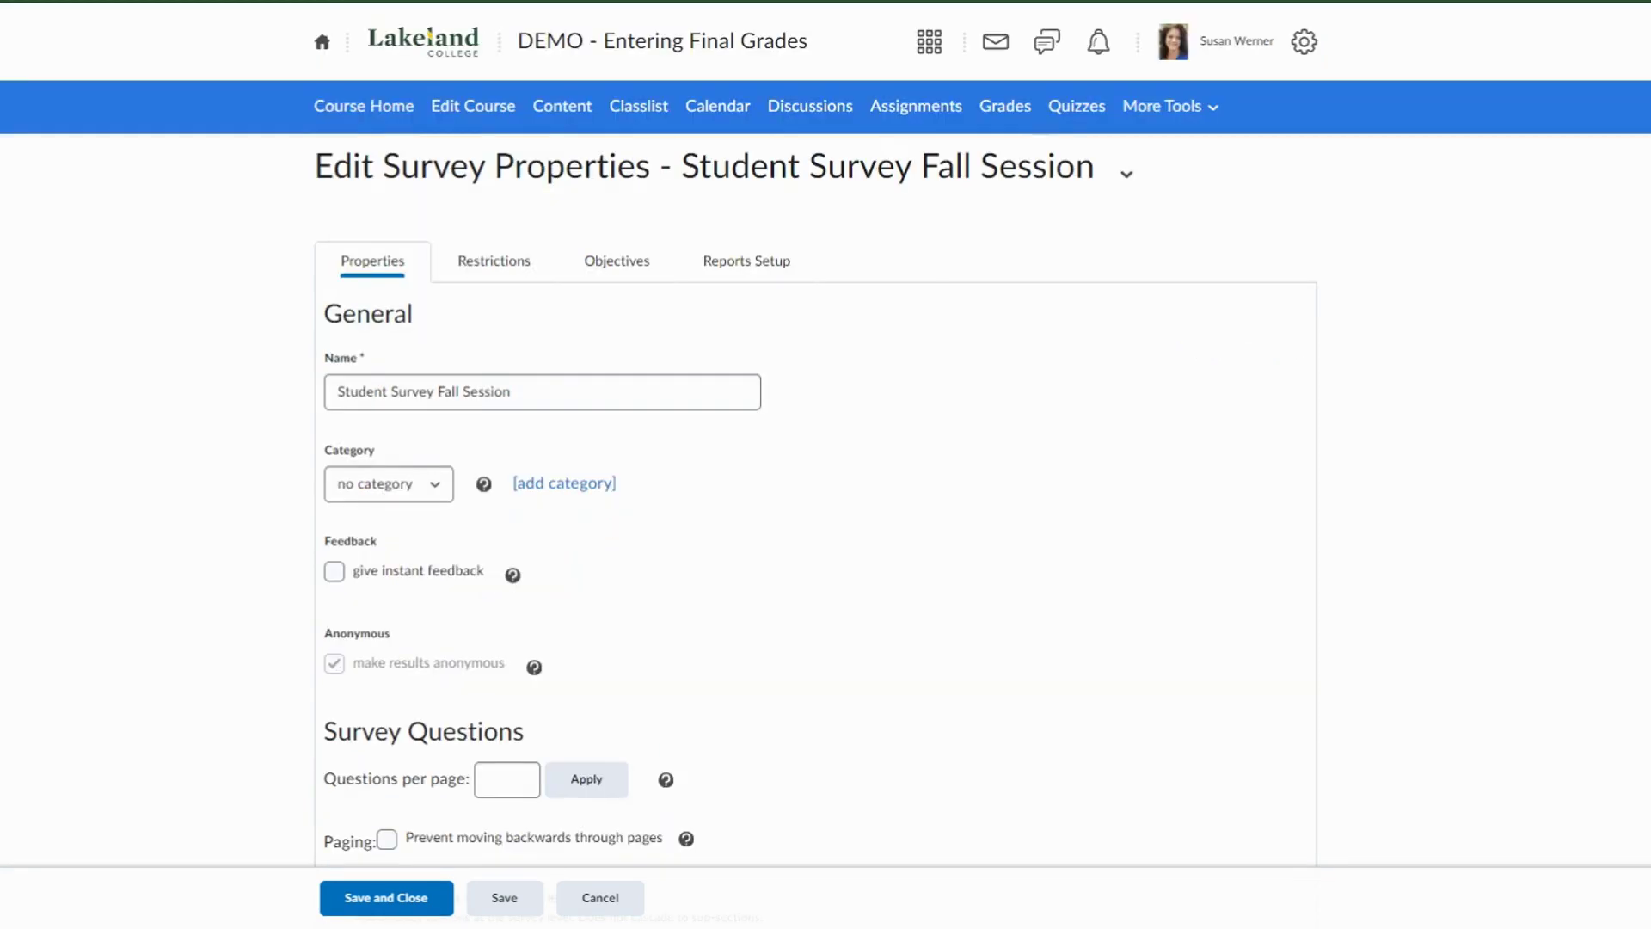
{"action": "scroll", "coordinate": [942, 390], "scroll_direction": "down", "scroll_amount": 5}
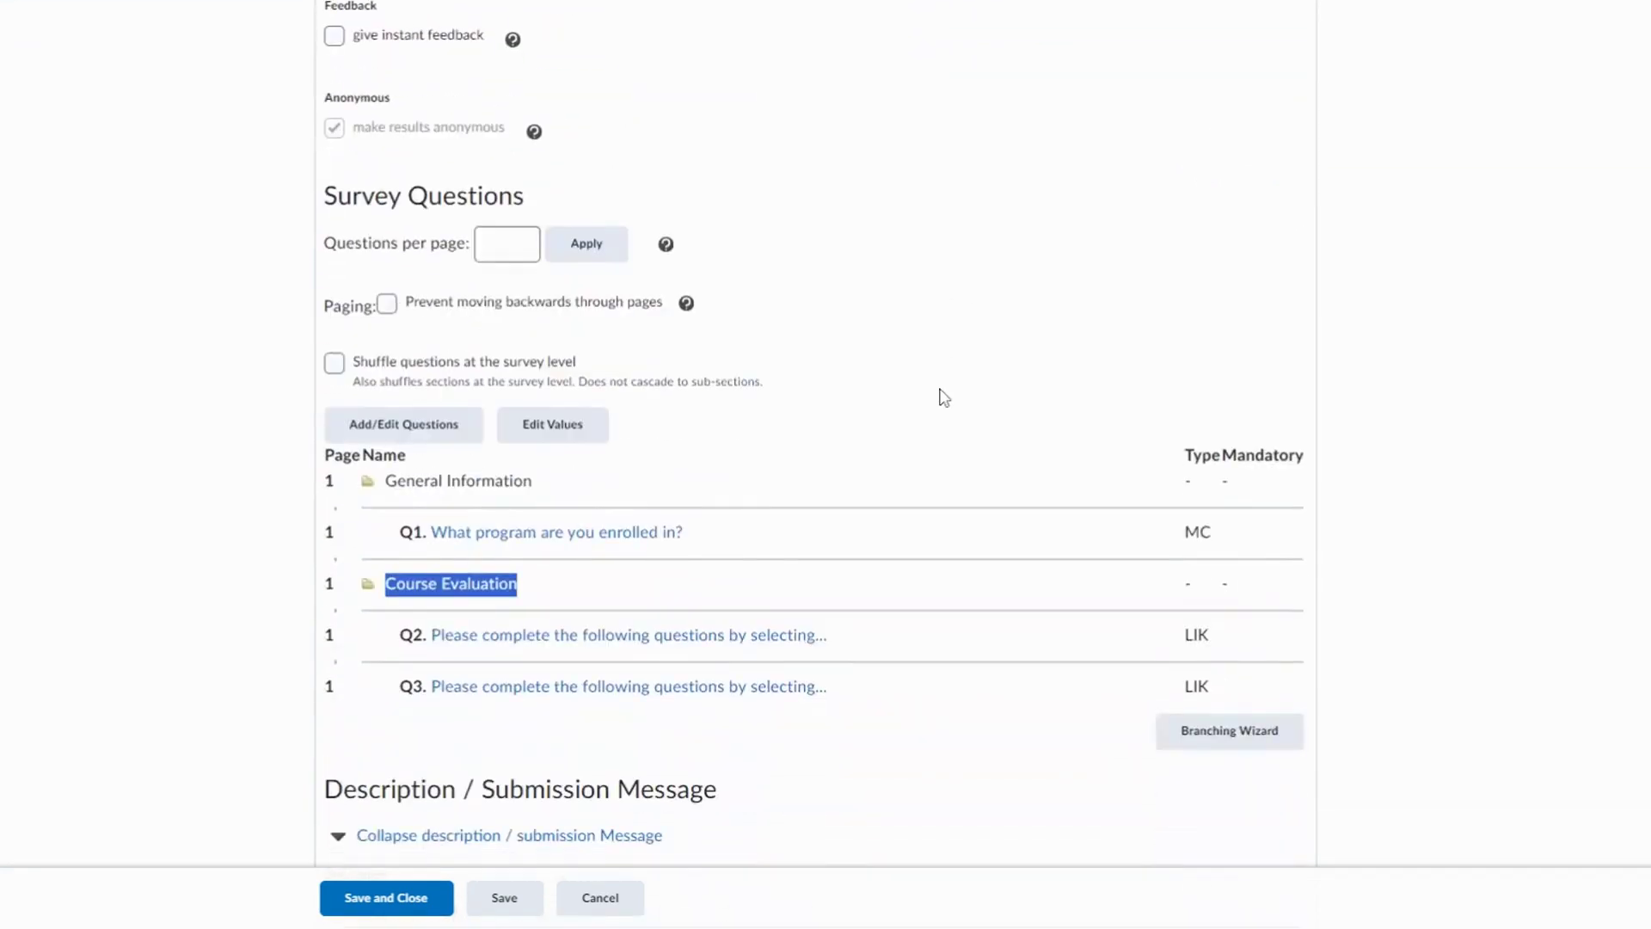
{"action": "scroll", "coordinate": [938, 393], "scroll_direction": "down", "scroll_amount": 3}
{"action": "scroll", "coordinate": [934, 387], "scroll_direction": "down", "scroll_amount": 5}
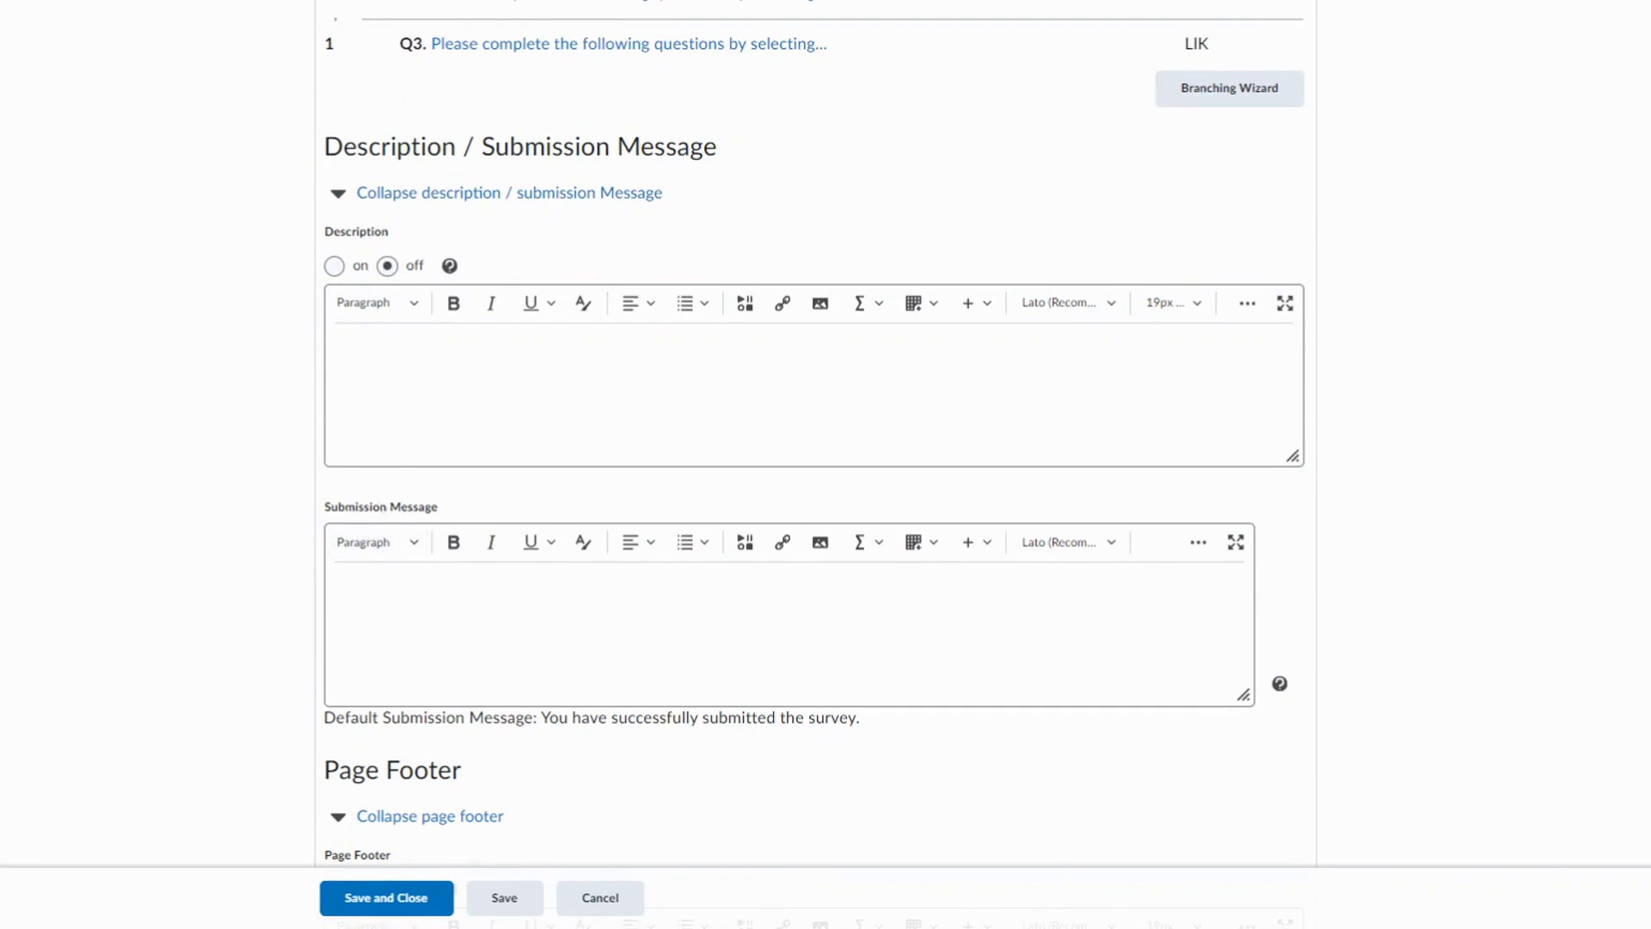
{"action": "scroll", "coordinate": [427, 701], "scroll_direction": "down", "scroll_amount": 3}
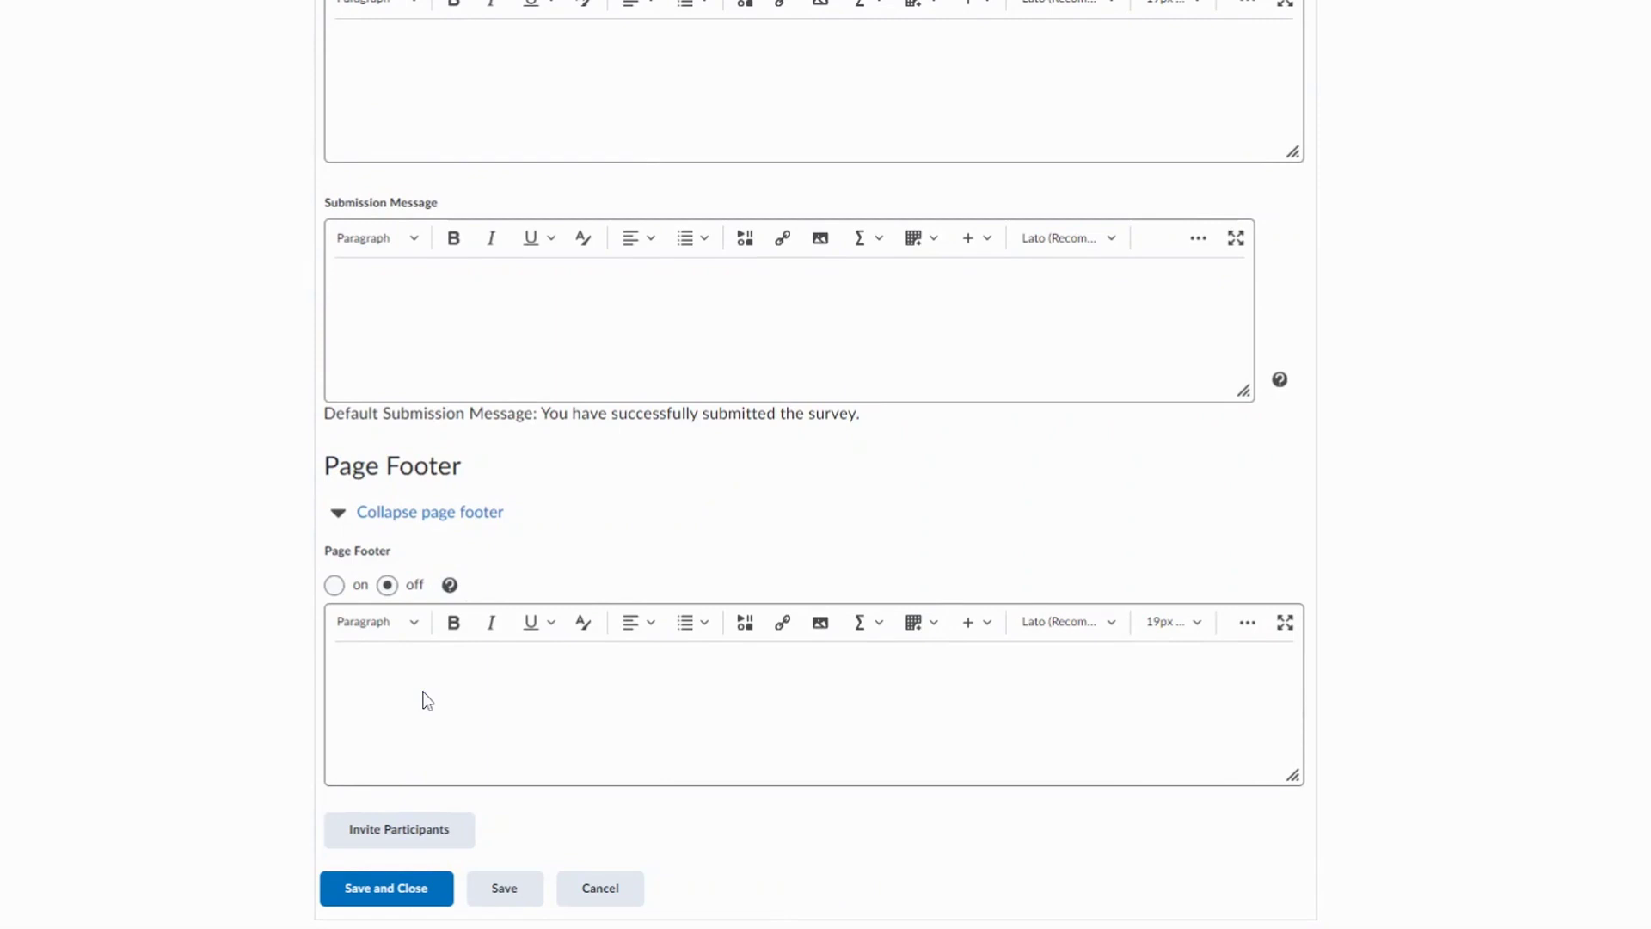
Add a bold italic survey description inviting course feedback and a thank-you submission message, and turn the description on.
{"action": "scroll", "coordinate": [436, 688], "scroll_direction": "up", "scroll_amount": 2}
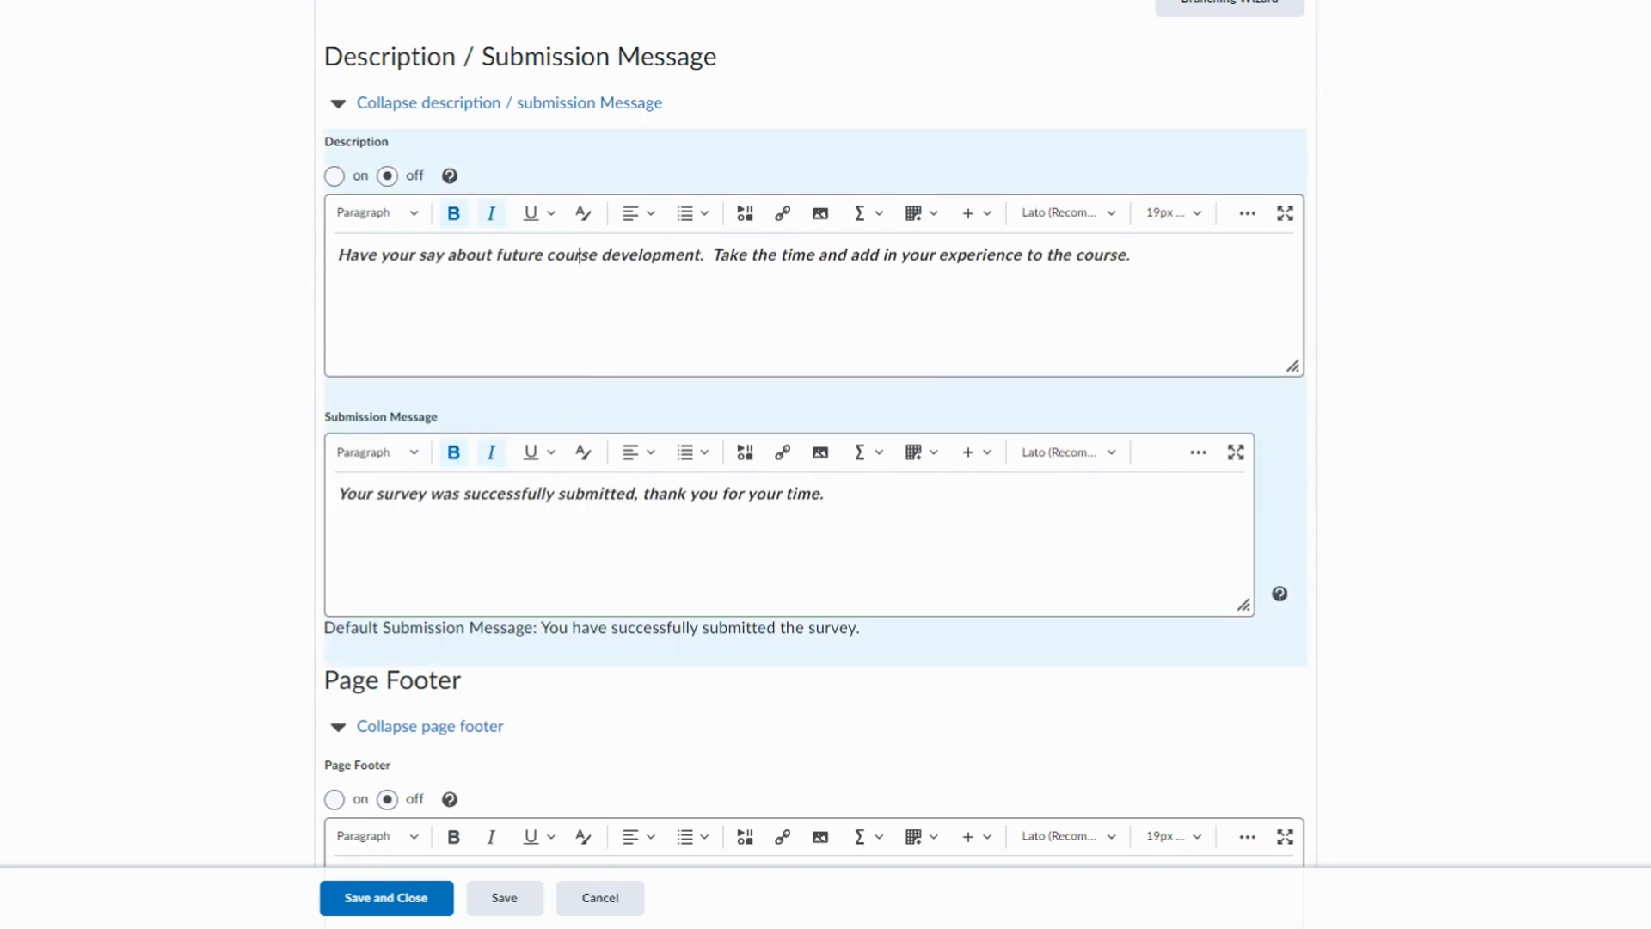
{"action": "left_click", "coordinate": [343, 177]}
{"action": "scroll", "coordinate": [550, 404], "scroll_direction": "down", "scroll_amount": 3}
Examine the survey's questions-per-page, paging, shuffling and question value settings.
{"action": "scroll", "coordinate": [559, 774], "scroll_direction": "up", "scroll_amount": 8}
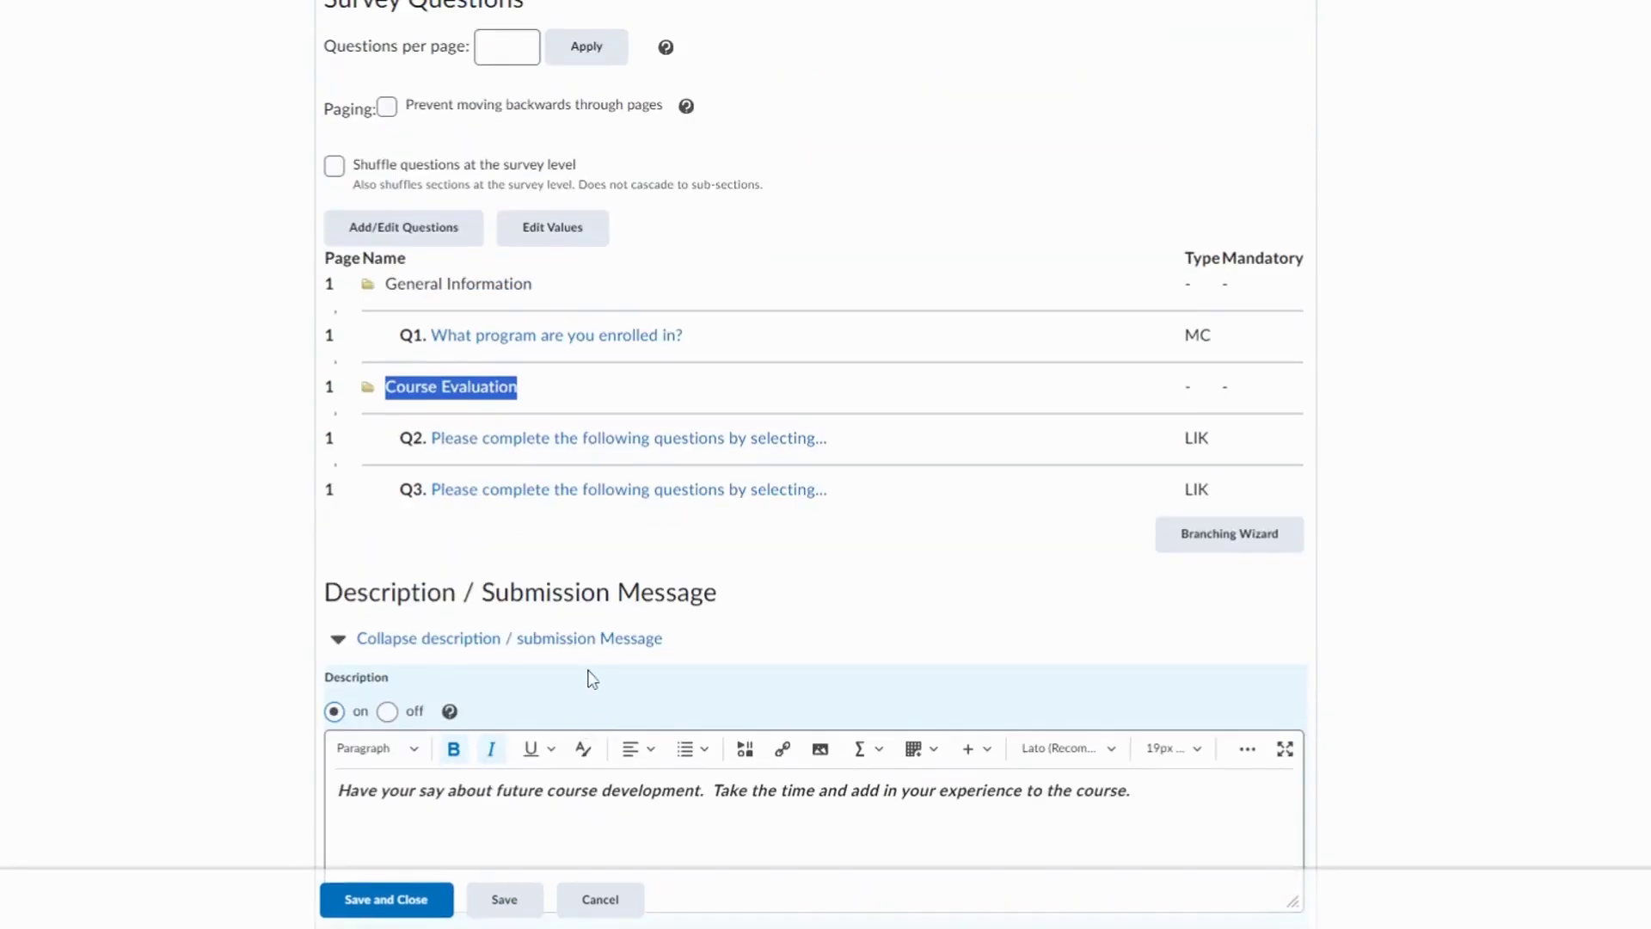
{"action": "scroll", "coordinate": [592, 679], "scroll_direction": "up", "scroll_amount": 8}
{"action": "scroll", "coordinate": [679, 616], "scroll_direction": "down", "scroll_amount": 5}
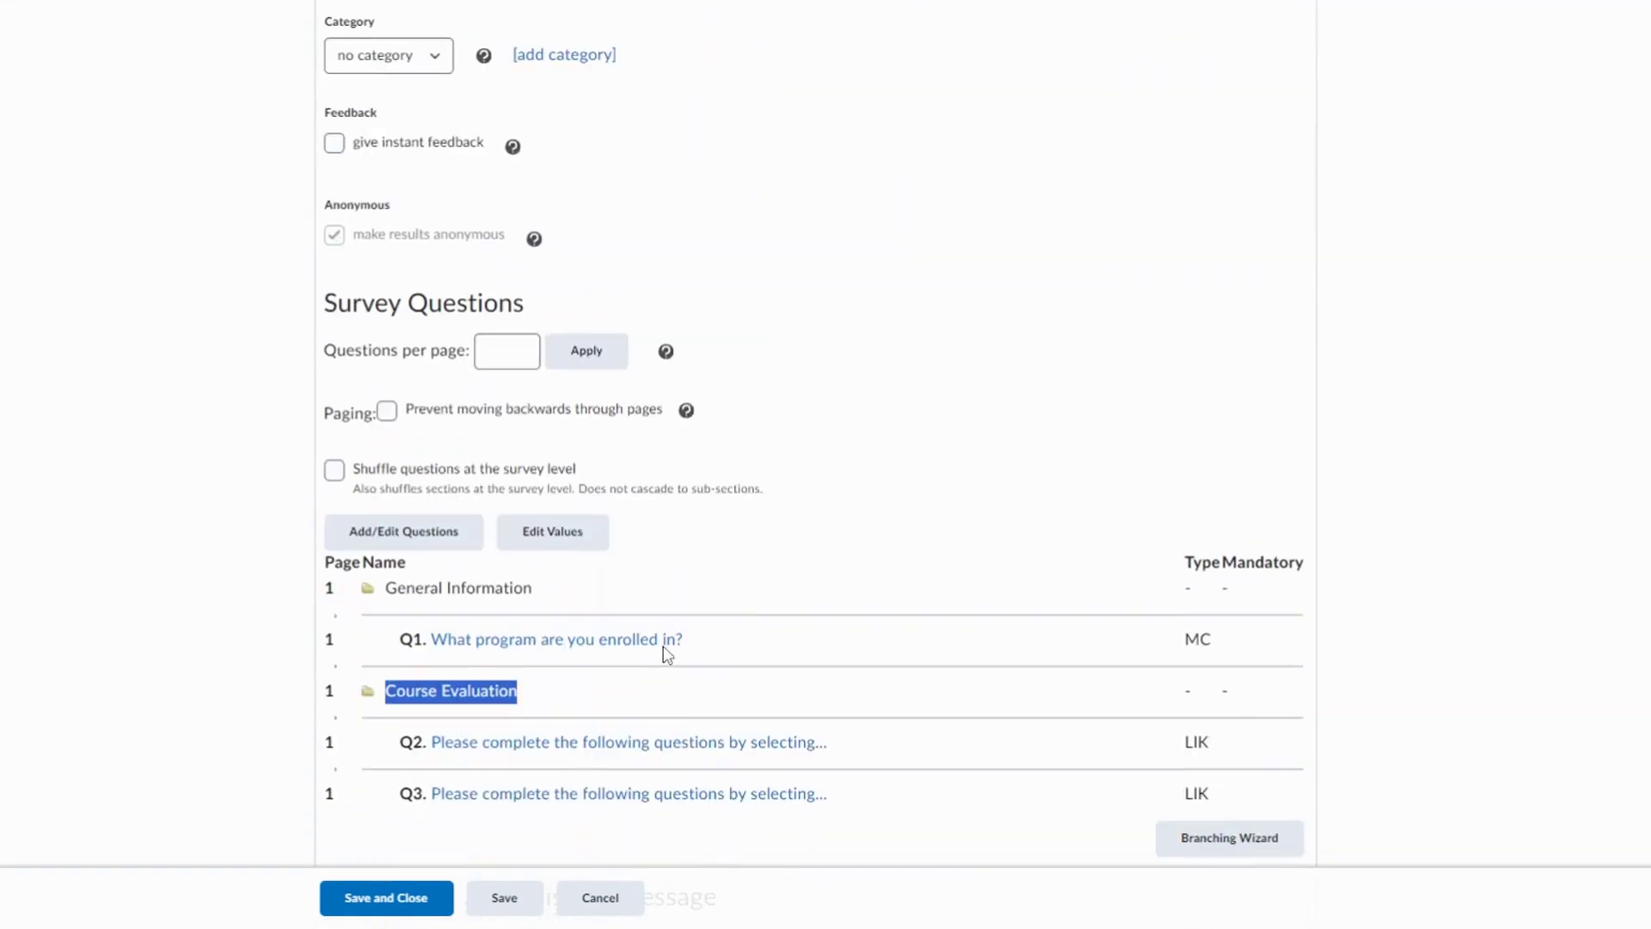
{"action": "left_click", "coordinate": [507, 351]}
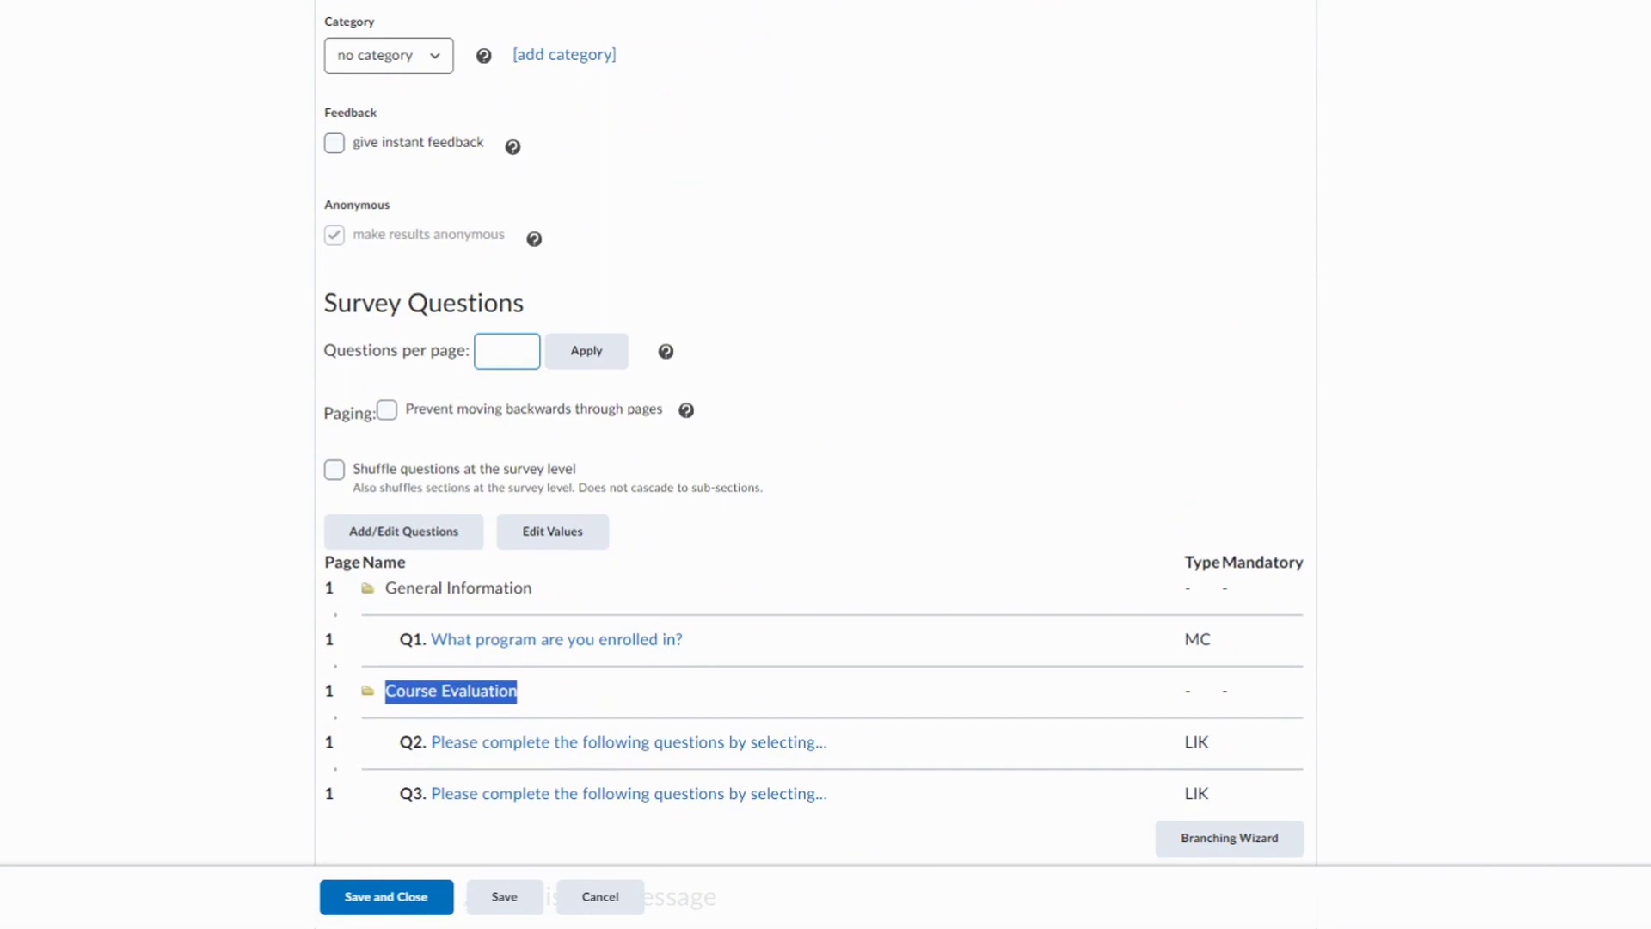
{"action": "left_click", "coordinate": [523, 431]}
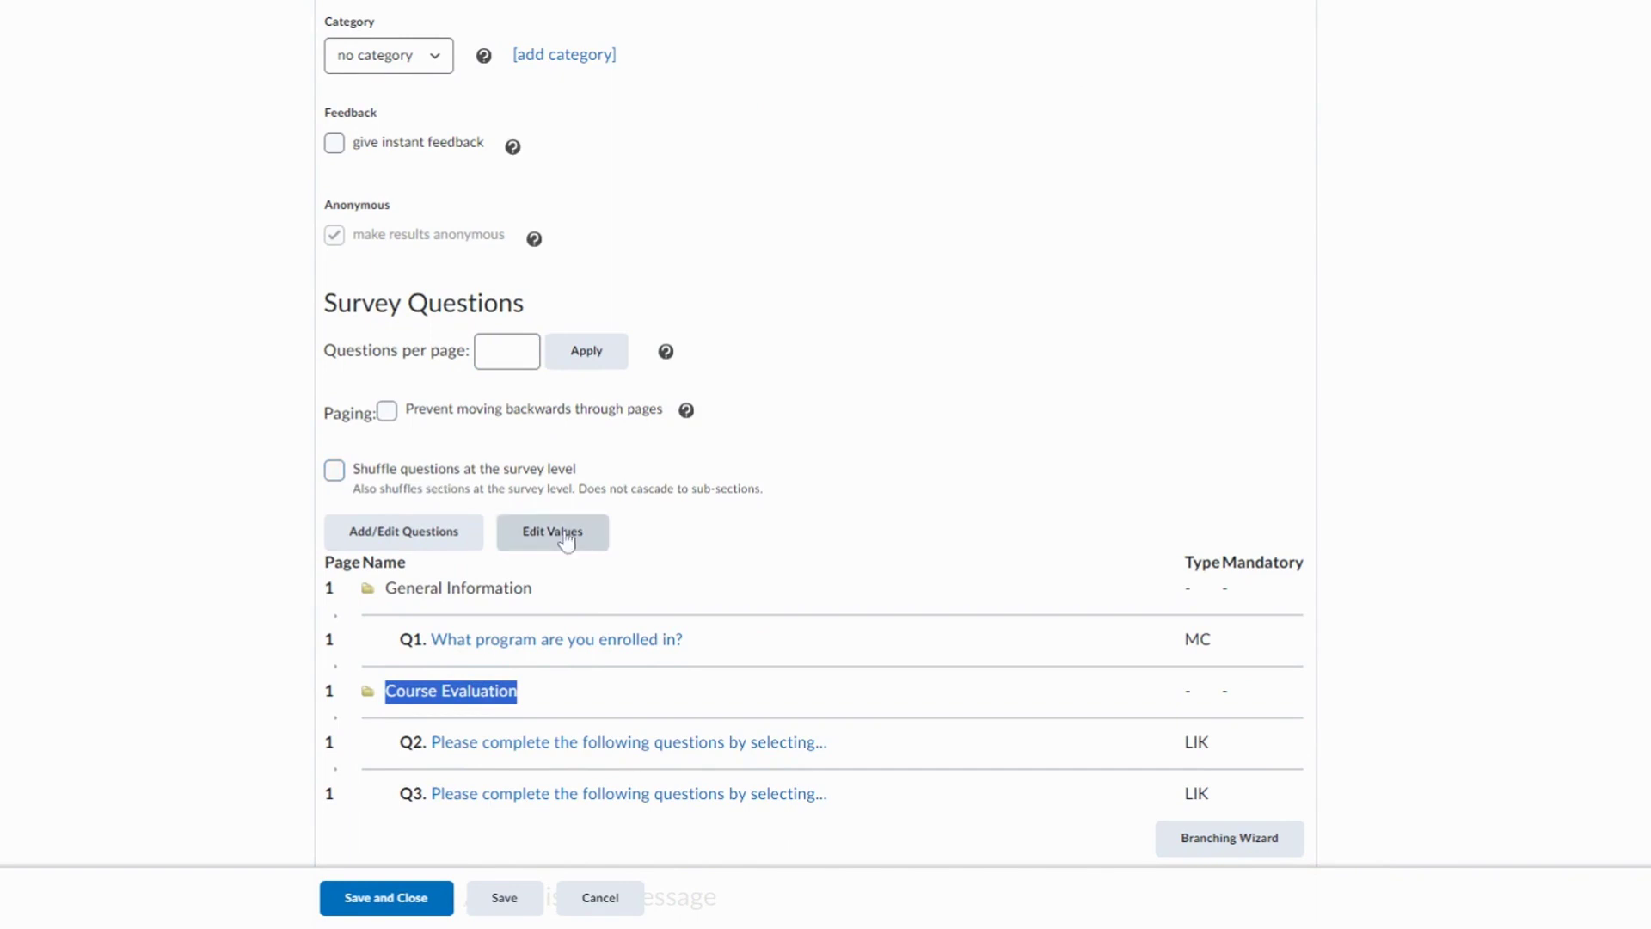
{"action": "left_click", "coordinate": [570, 535]}
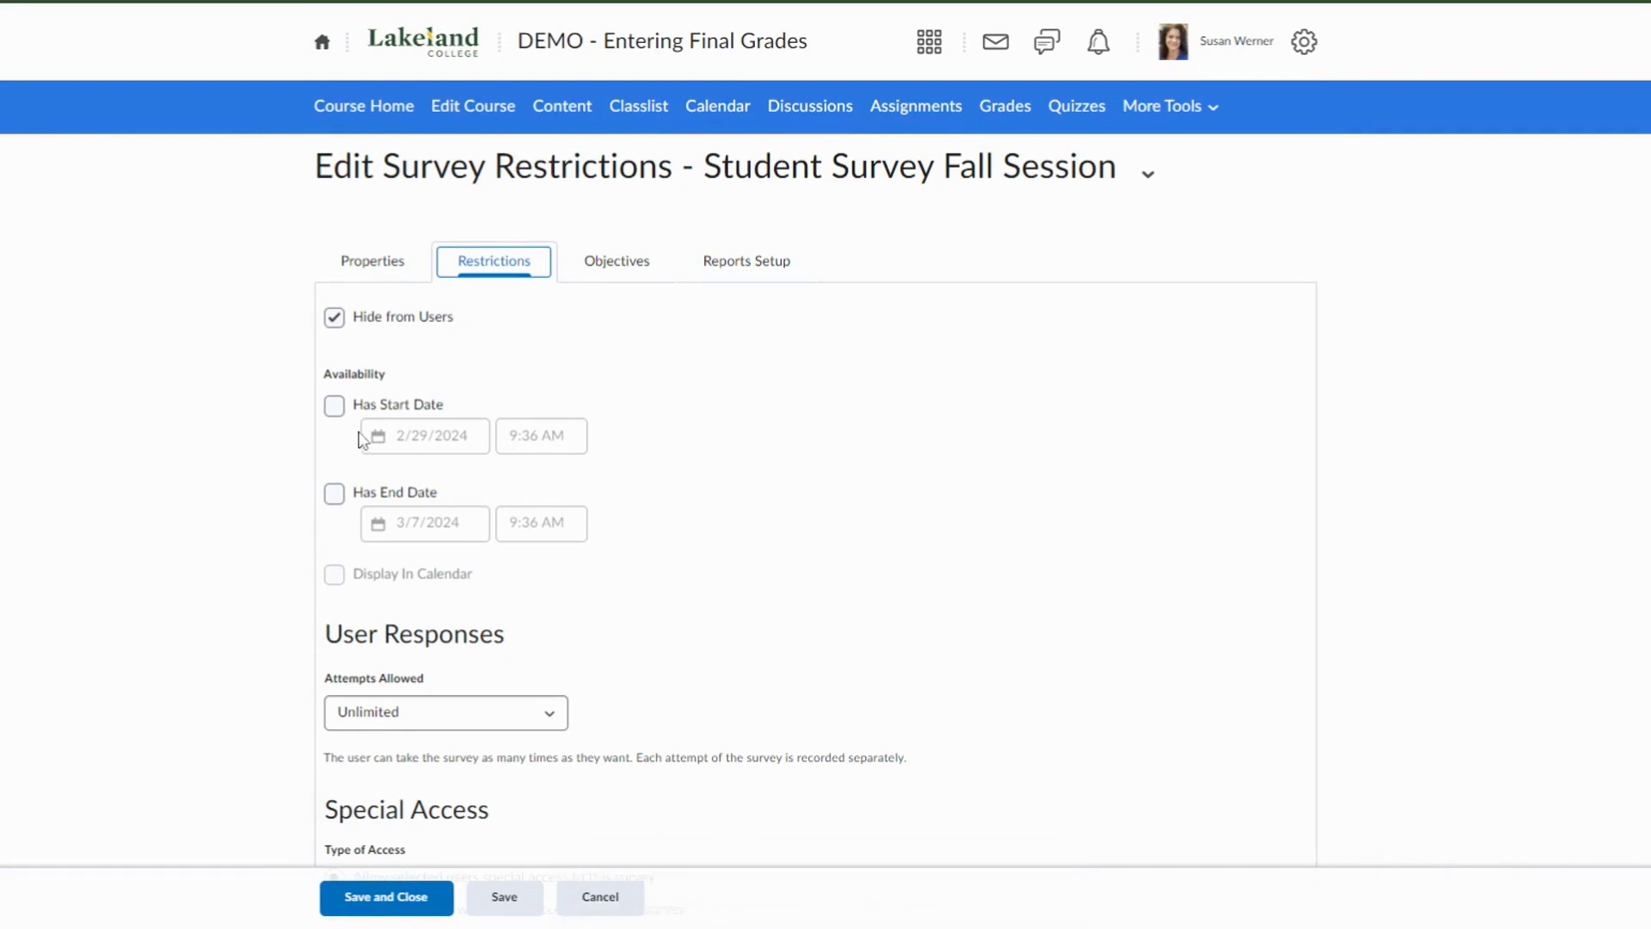
Give the survey a start date of 3/1/2024 at 8:30 AM in its availability restrictions.
{"action": "left_click", "coordinate": [340, 405]}
{"action": "left_click", "coordinate": [467, 436]}
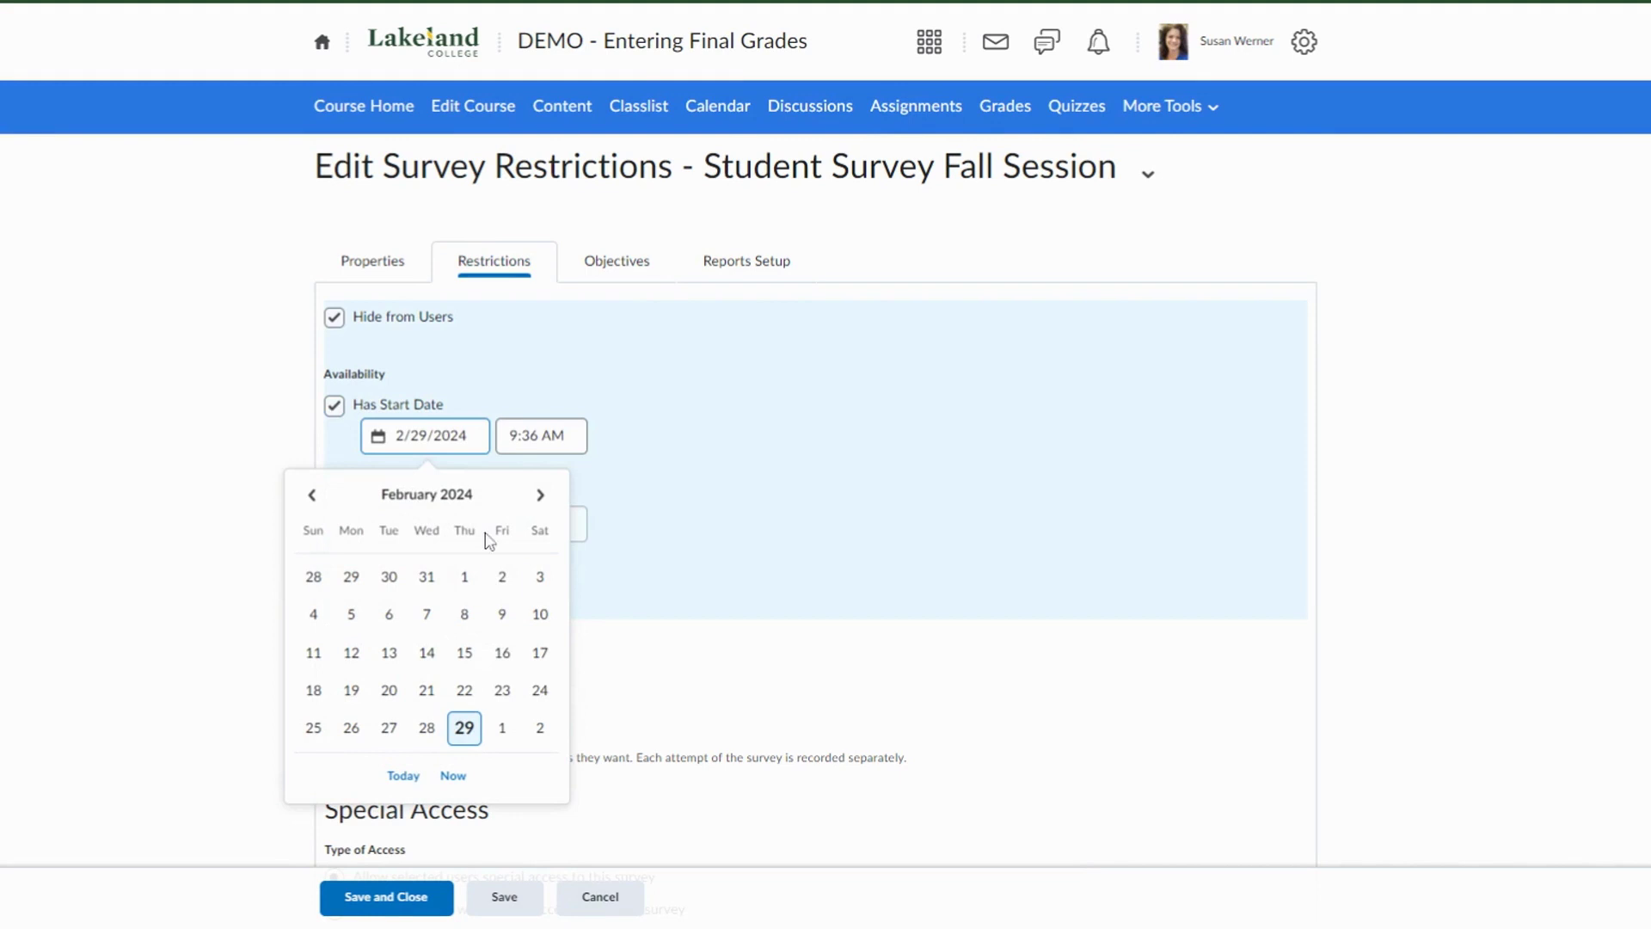
{"action": "left_click", "coordinate": [502, 728]}
{"action": "left_click", "coordinate": [538, 437]}
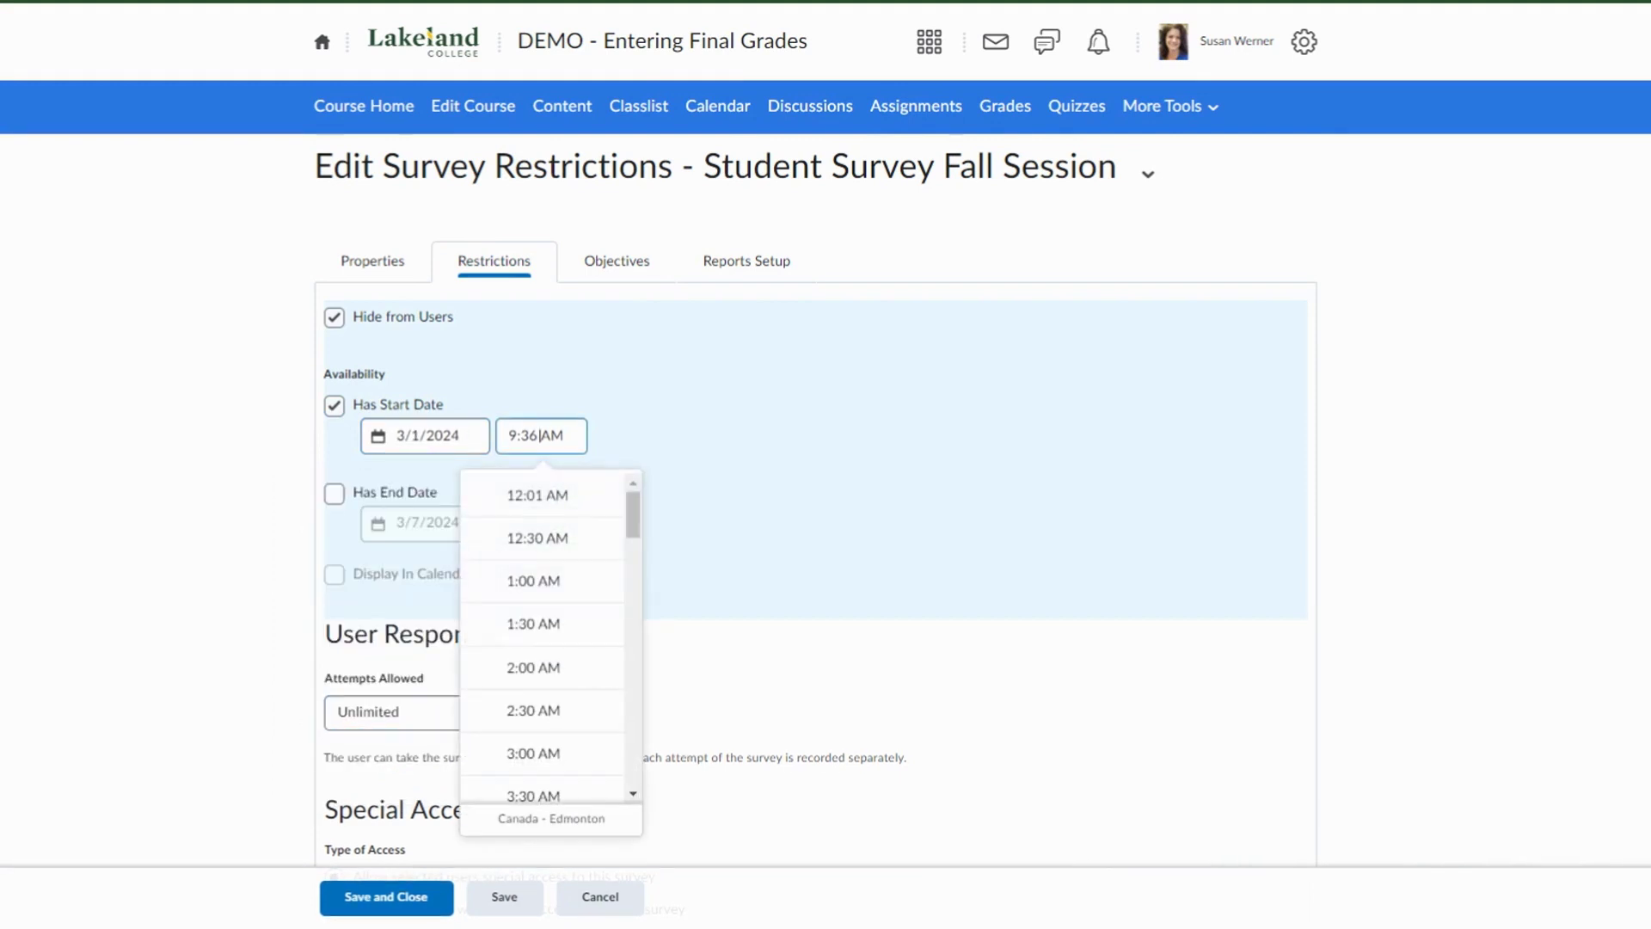
{"action": "left_click", "coordinate": [550, 692]}
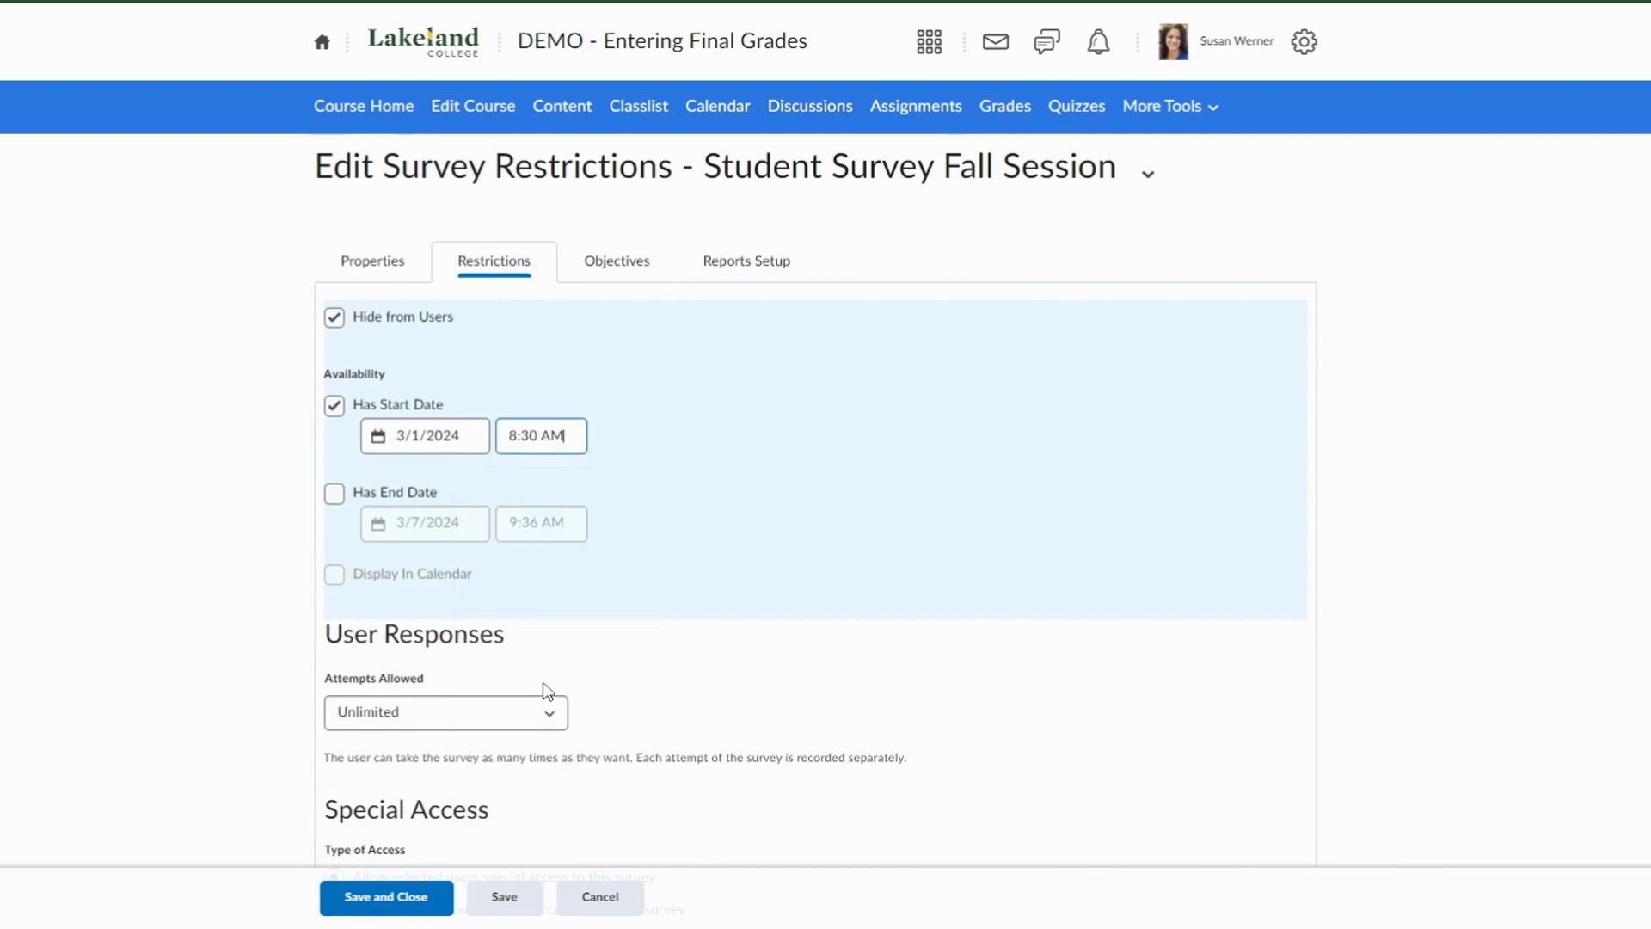
Give the survey an end date of 3/15/2024 at 8:00 AM.
{"action": "left_click", "coordinate": [335, 494]}
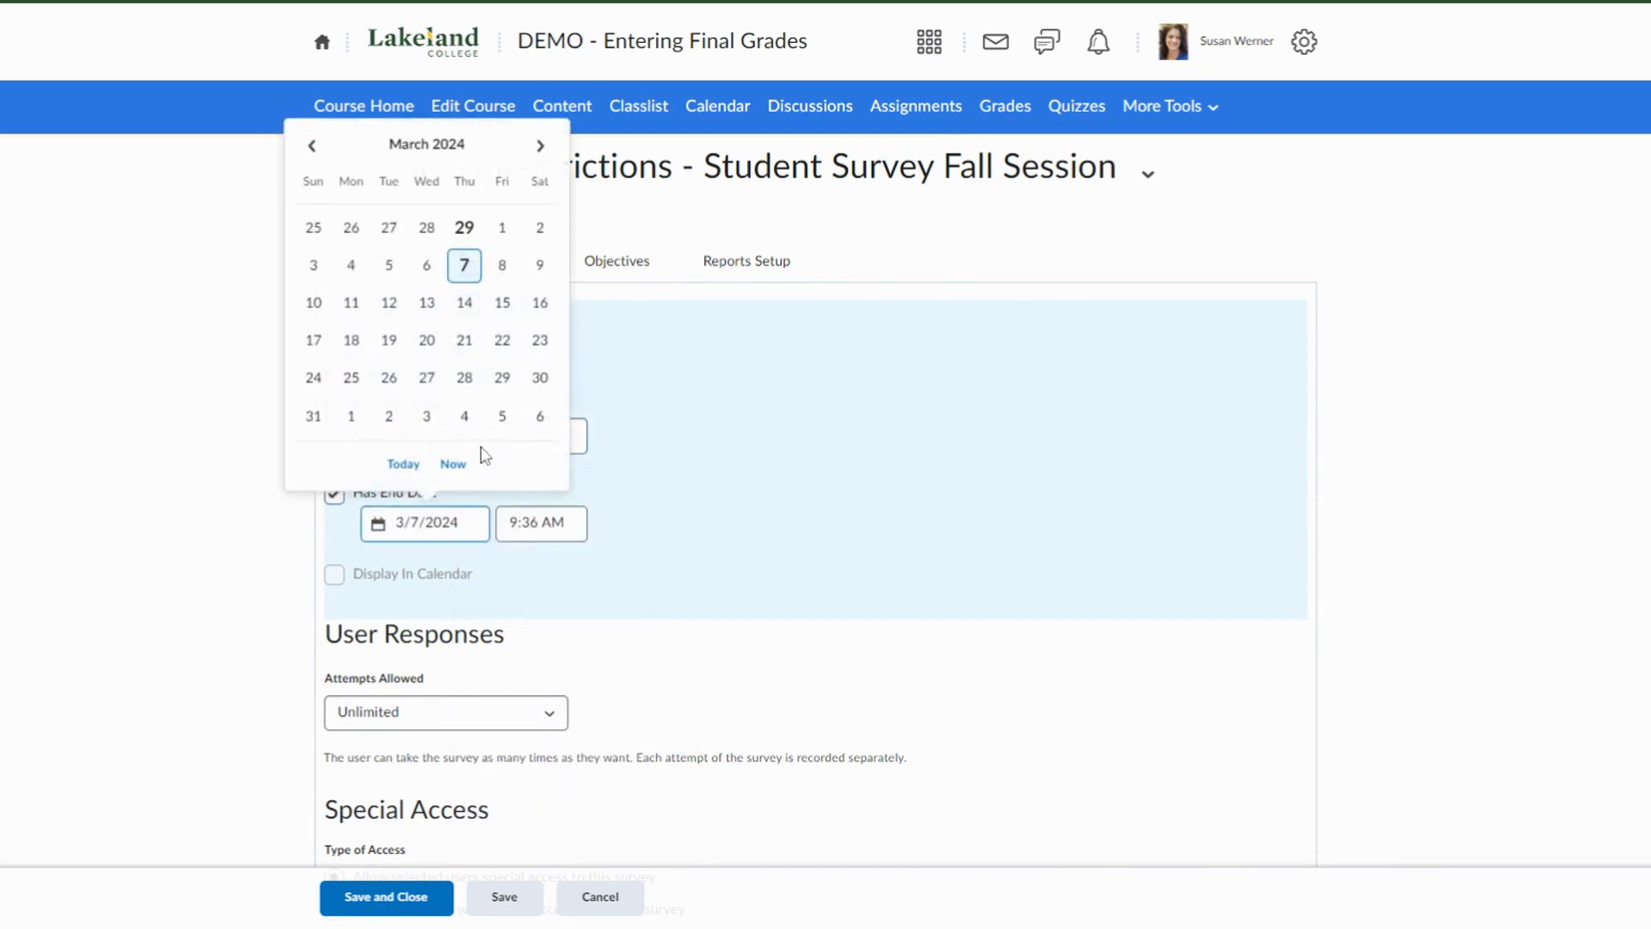
{"action": "left_click", "coordinate": [502, 303]}
{"action": "left_click", "coordinate": [541, 523]}
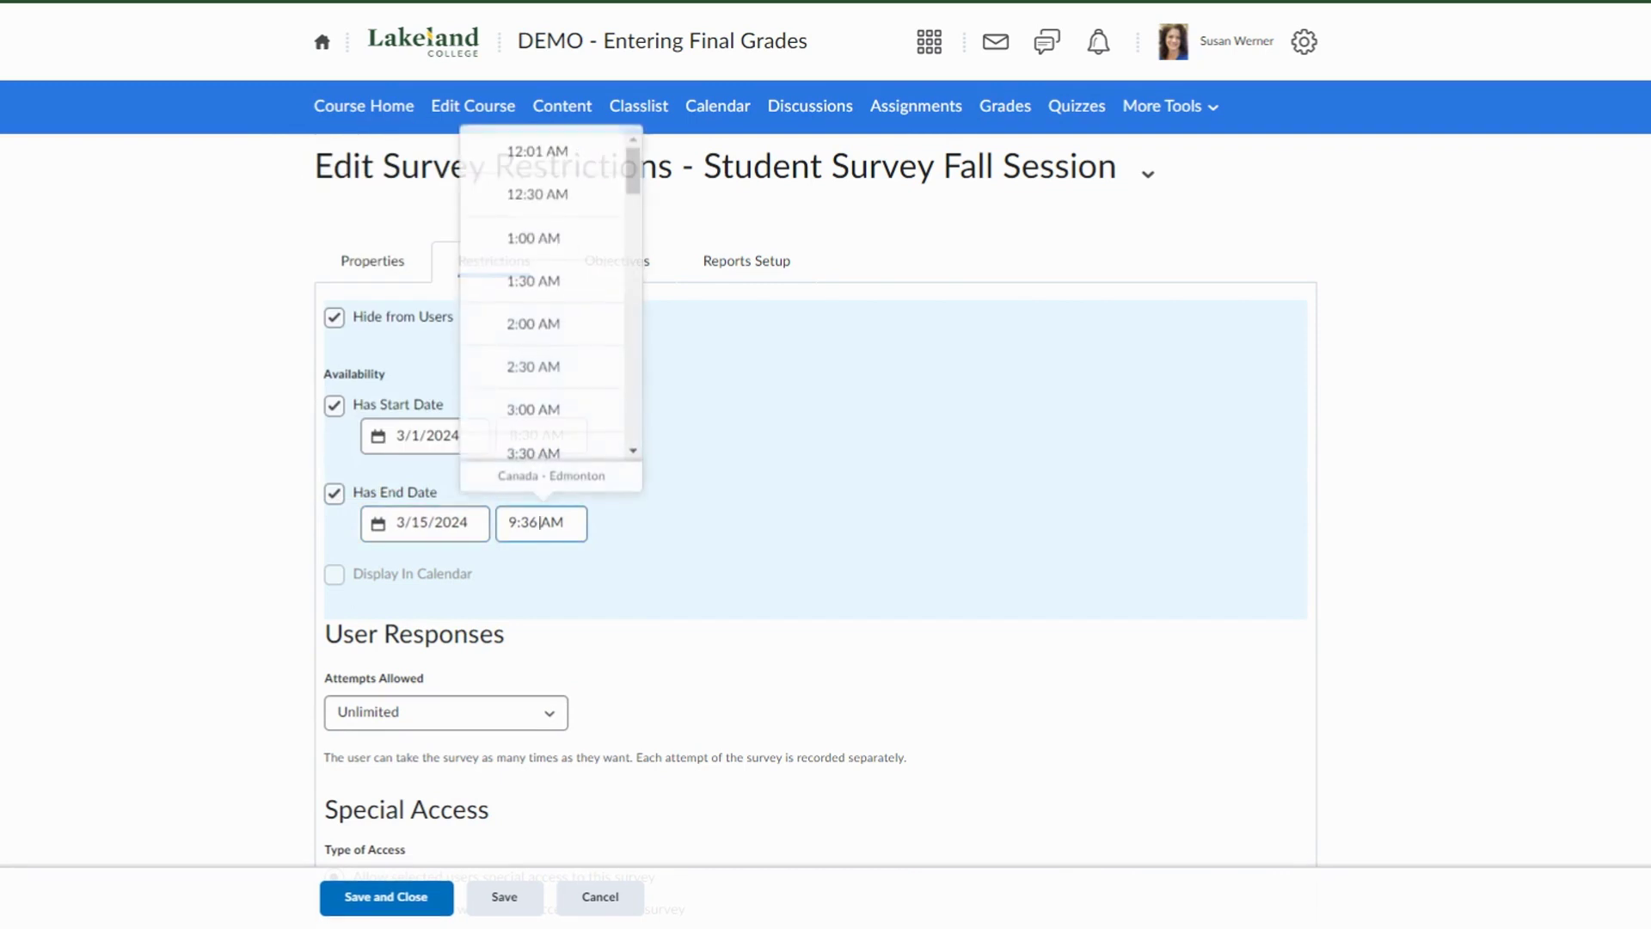
{"action": "scroll", "coordinate": [545, 377], "scroll_direction": "down", "scroll_amount": 4}
{"action": "left_click", "coordinate": [534, 415]}
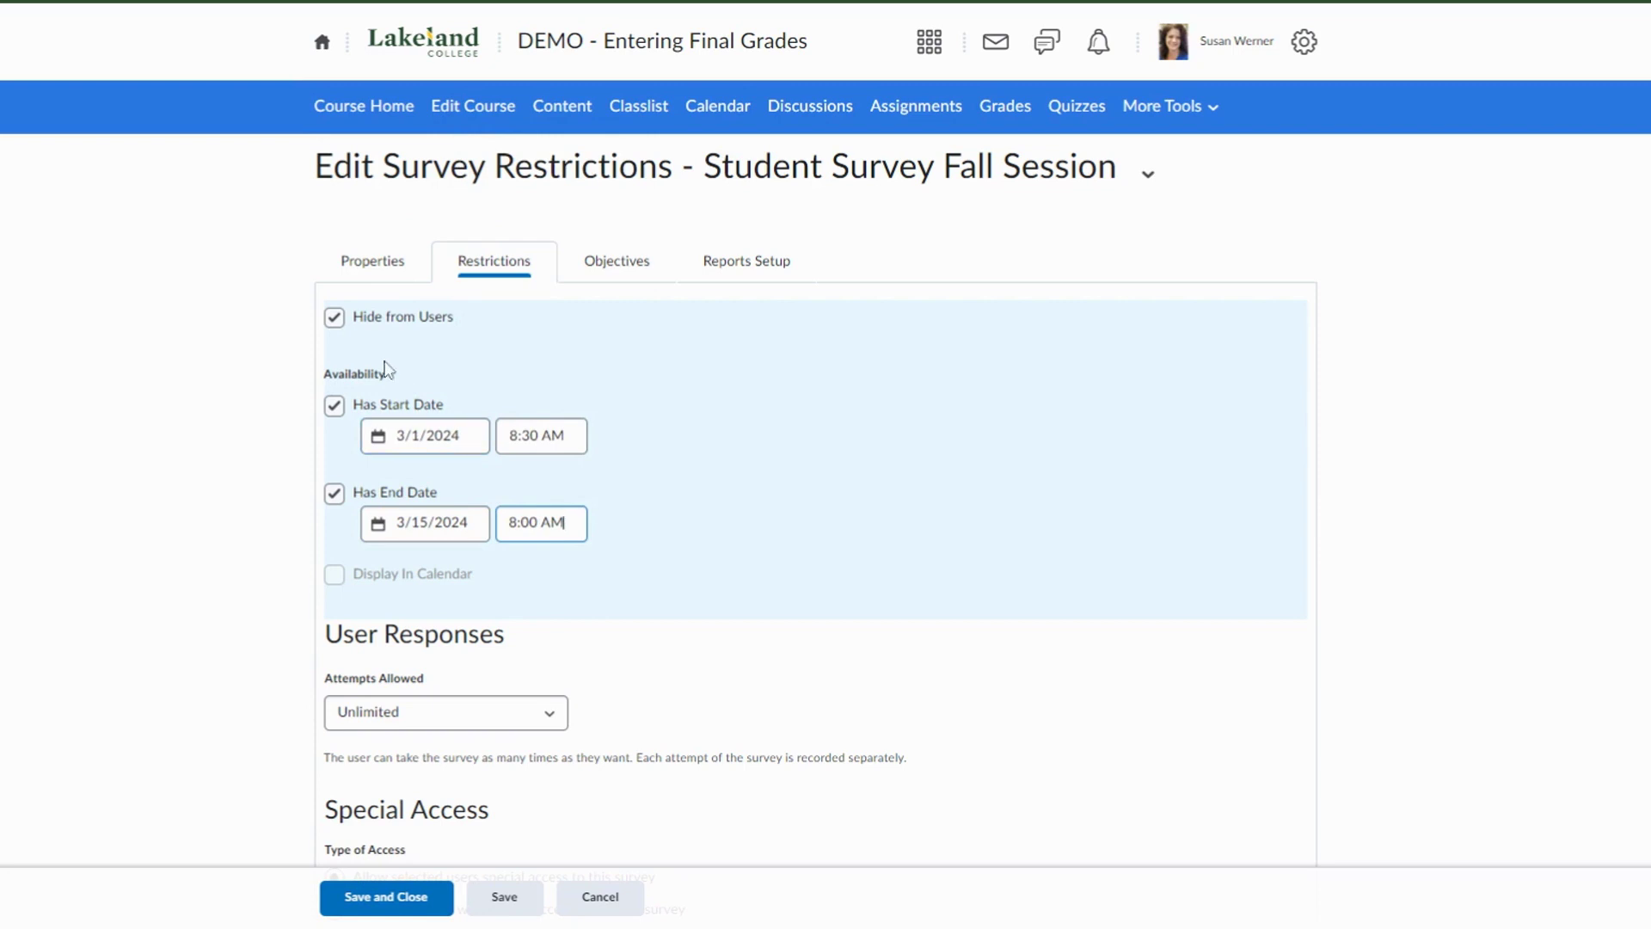
Save restrictions that make the survey visible to users, display it in the calendar, and allow a "Single attempt that is editable".
{"action": "left_click", "coordinate": [337, 322]}
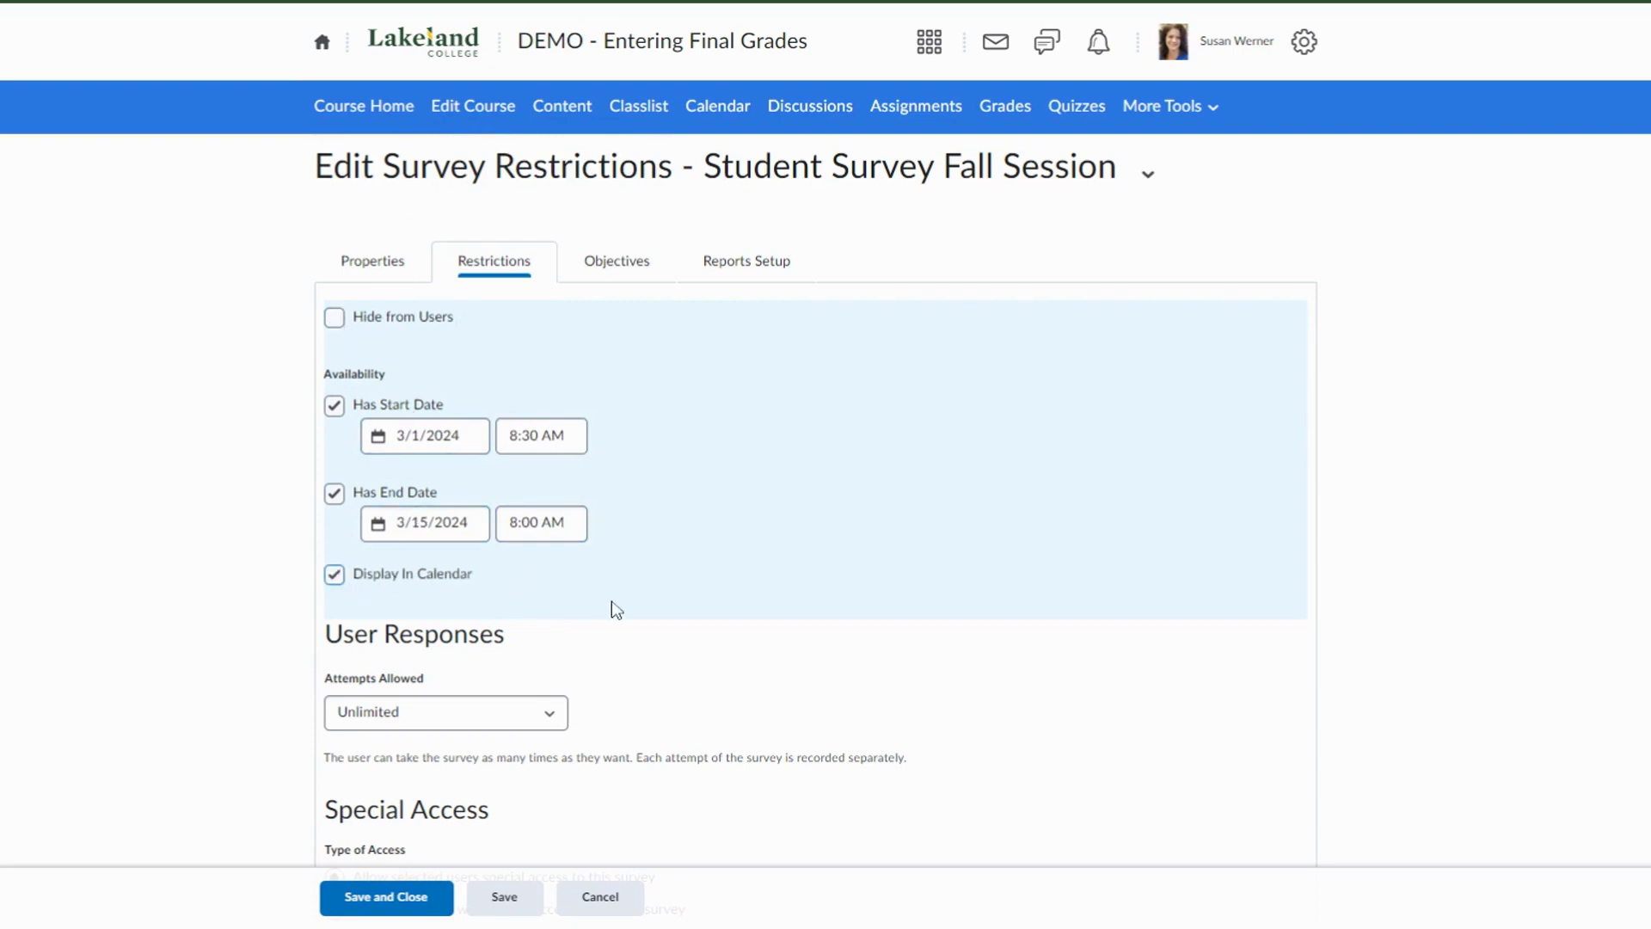
{"action": "scroll", "coordinate": [612, 603], "scroll_direction": "down", "scroll_amount": 2}
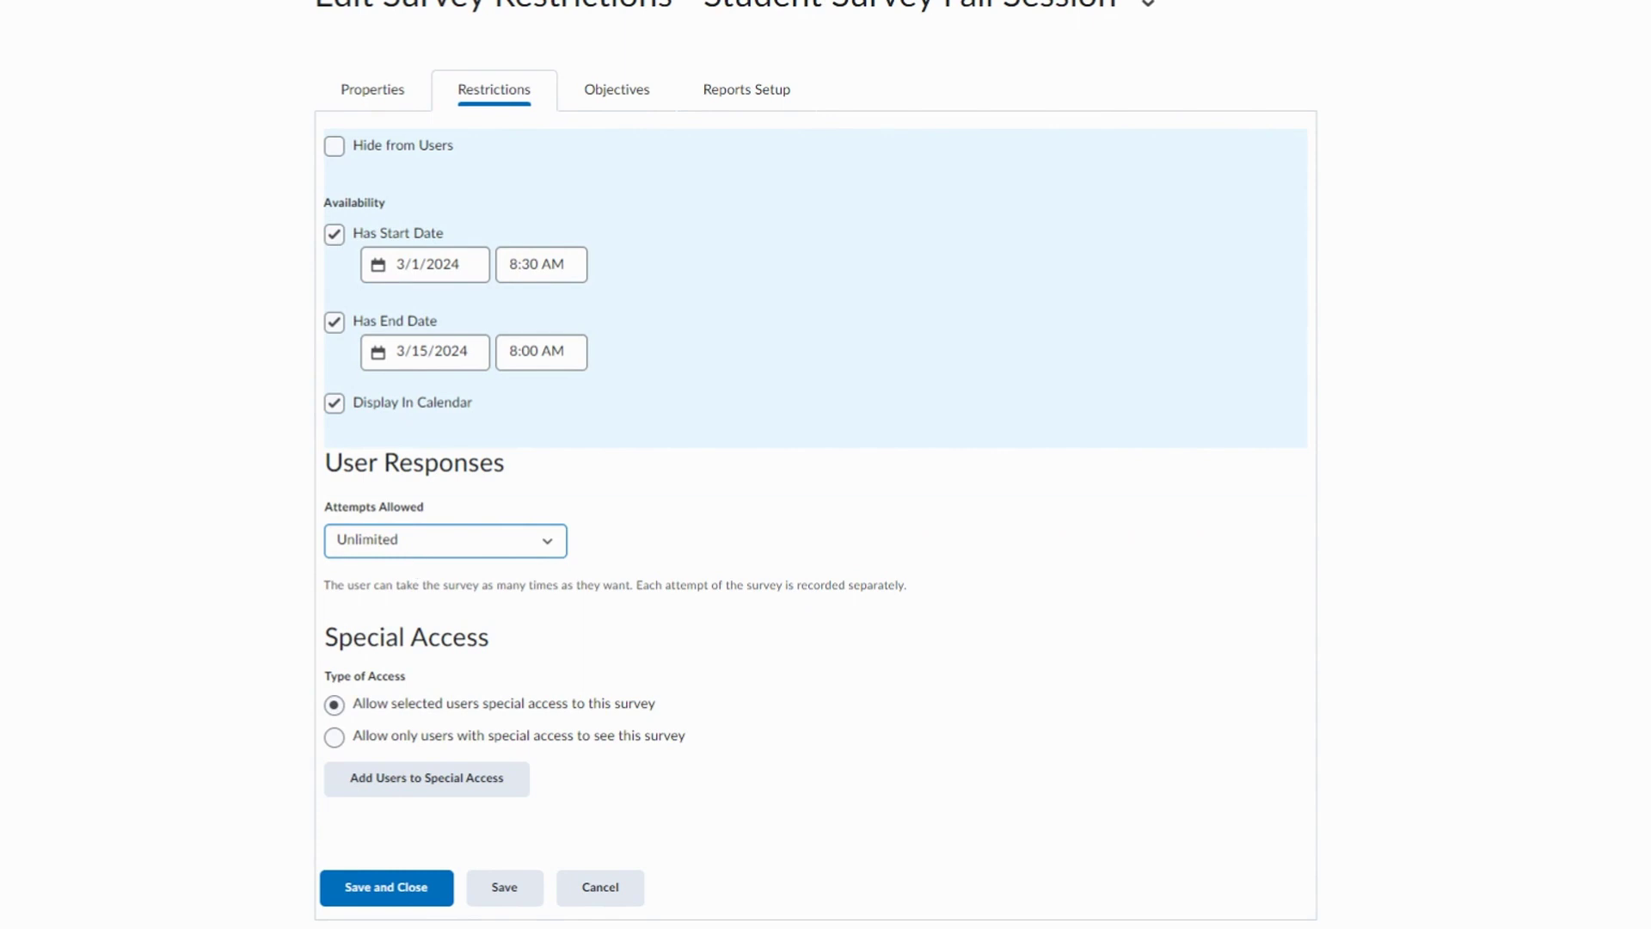
{"action": "left_click", "coordinate": [485, 564]}
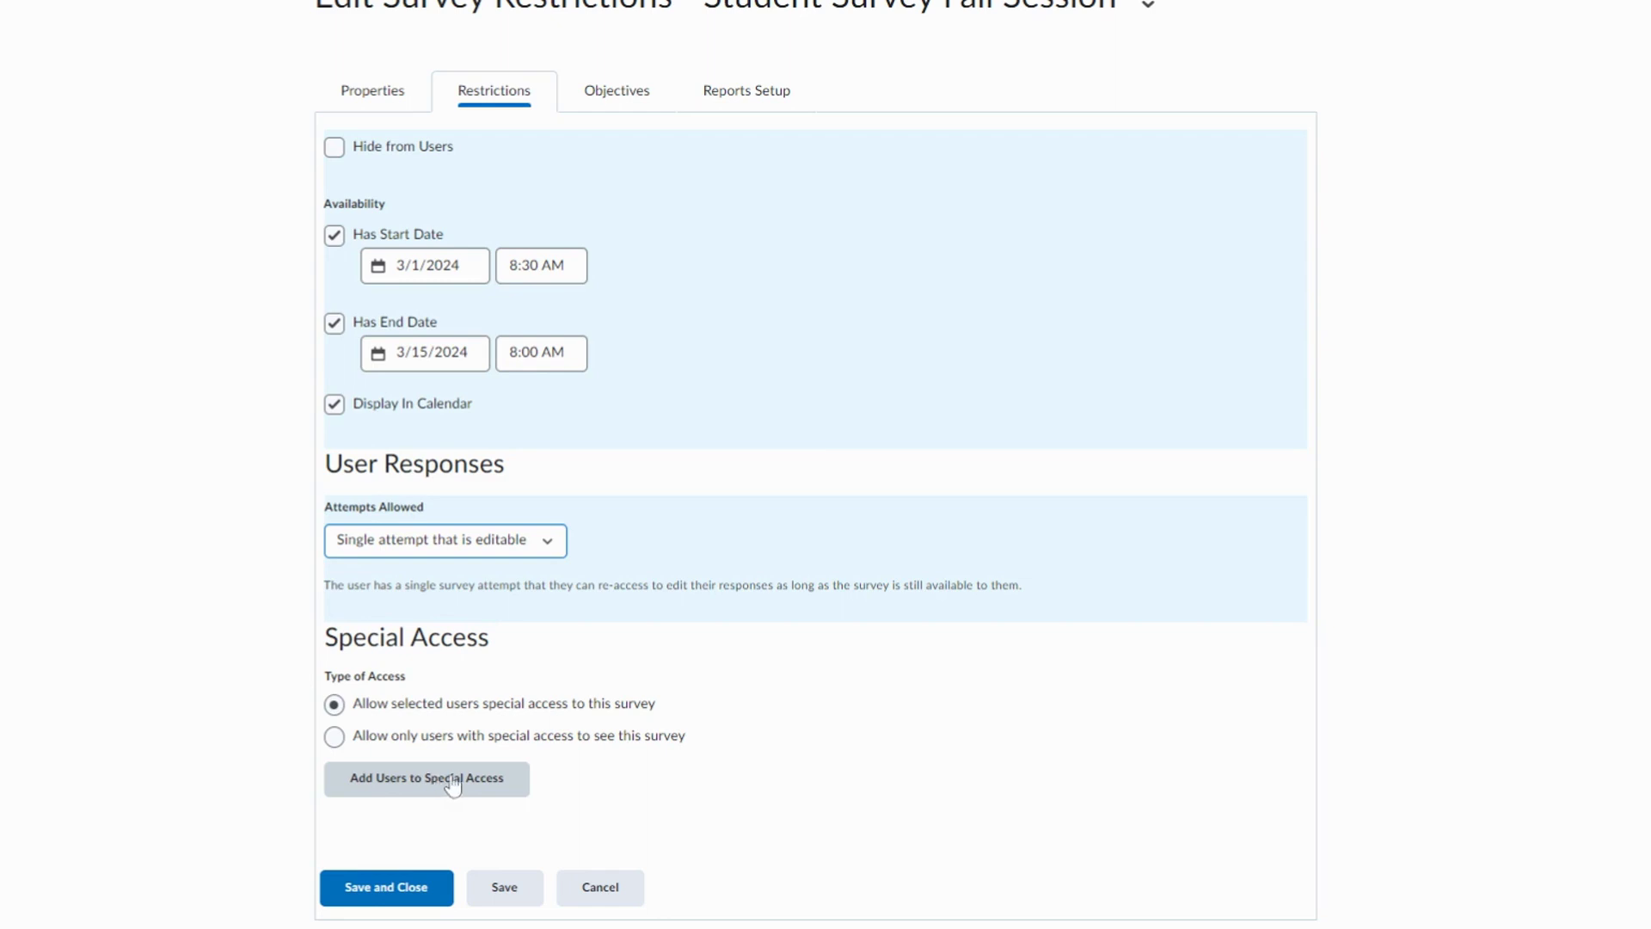
{"action": "left_click", "coordinate": [505, 887]}
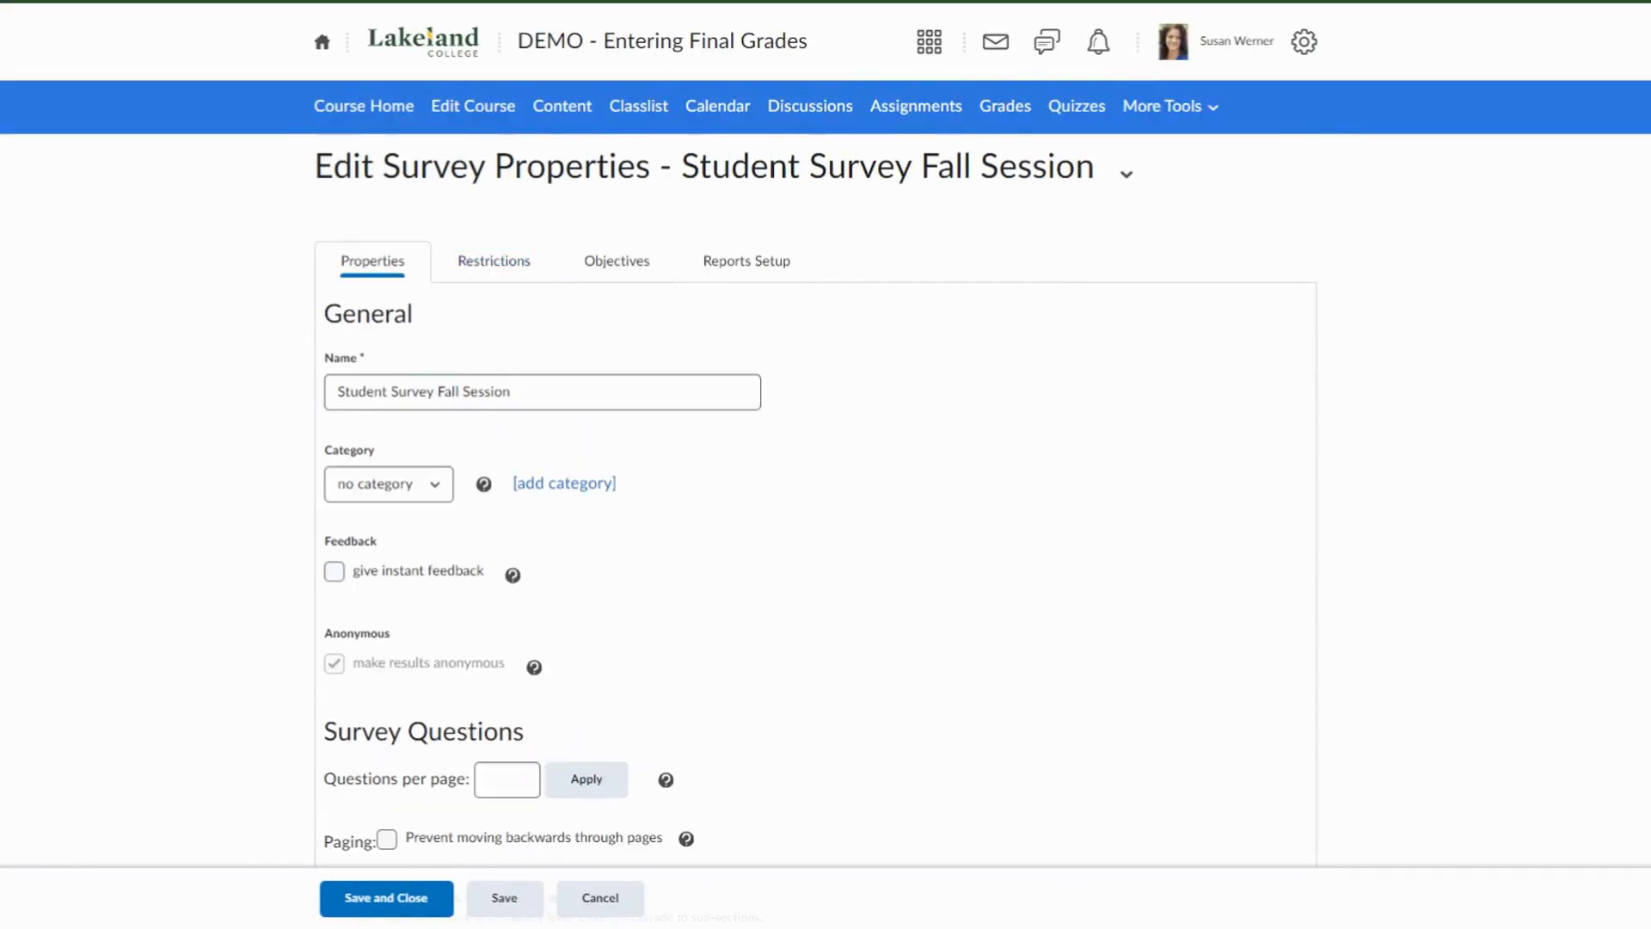
Add a summary report named "Fall Student Survey" to the survey's reports setup.
{"action": "left_click", "coordinate": [729, 261]}
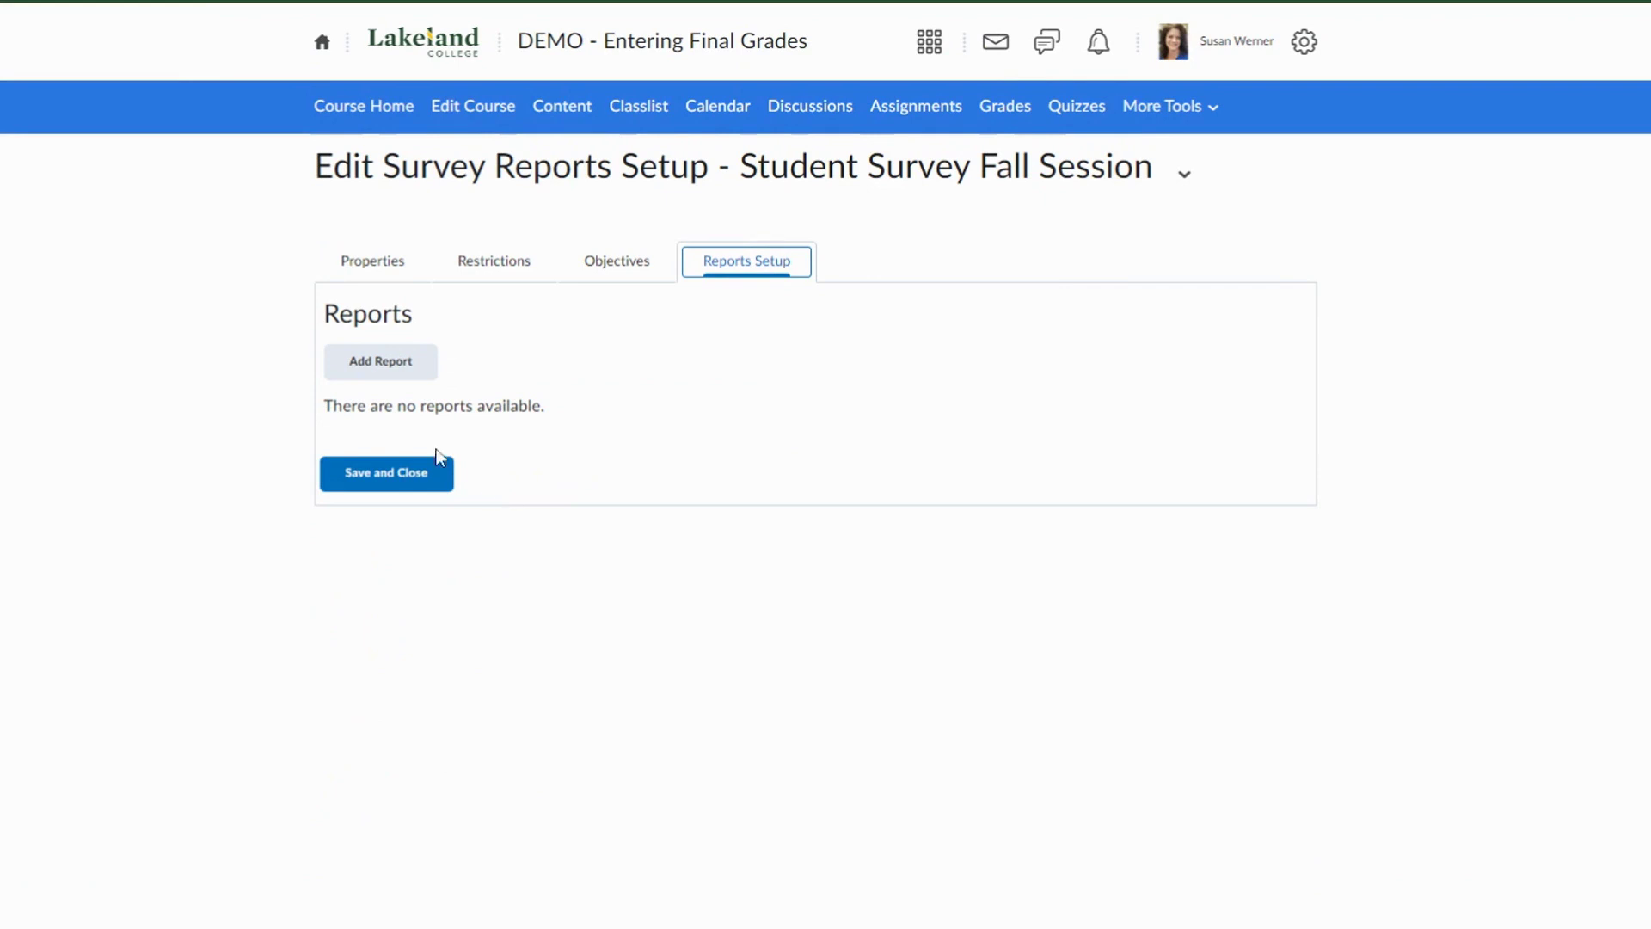
{"action": "left_click", "coordinate": [394, 362]}
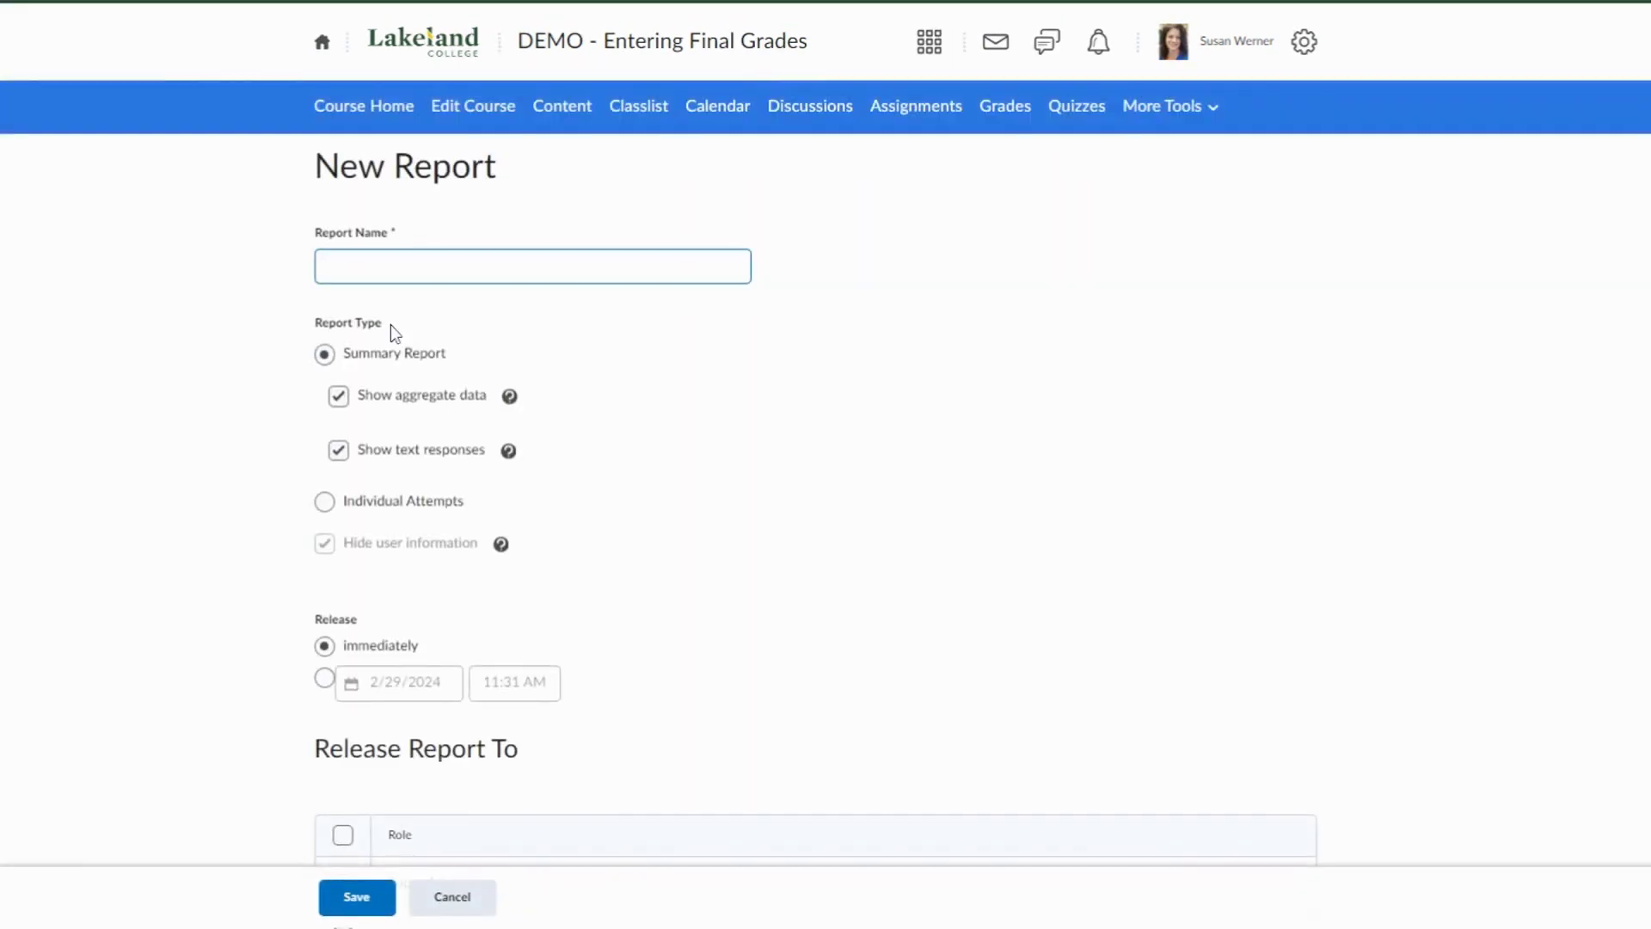
{"action": "type", "text": "Fall Student Survey"}
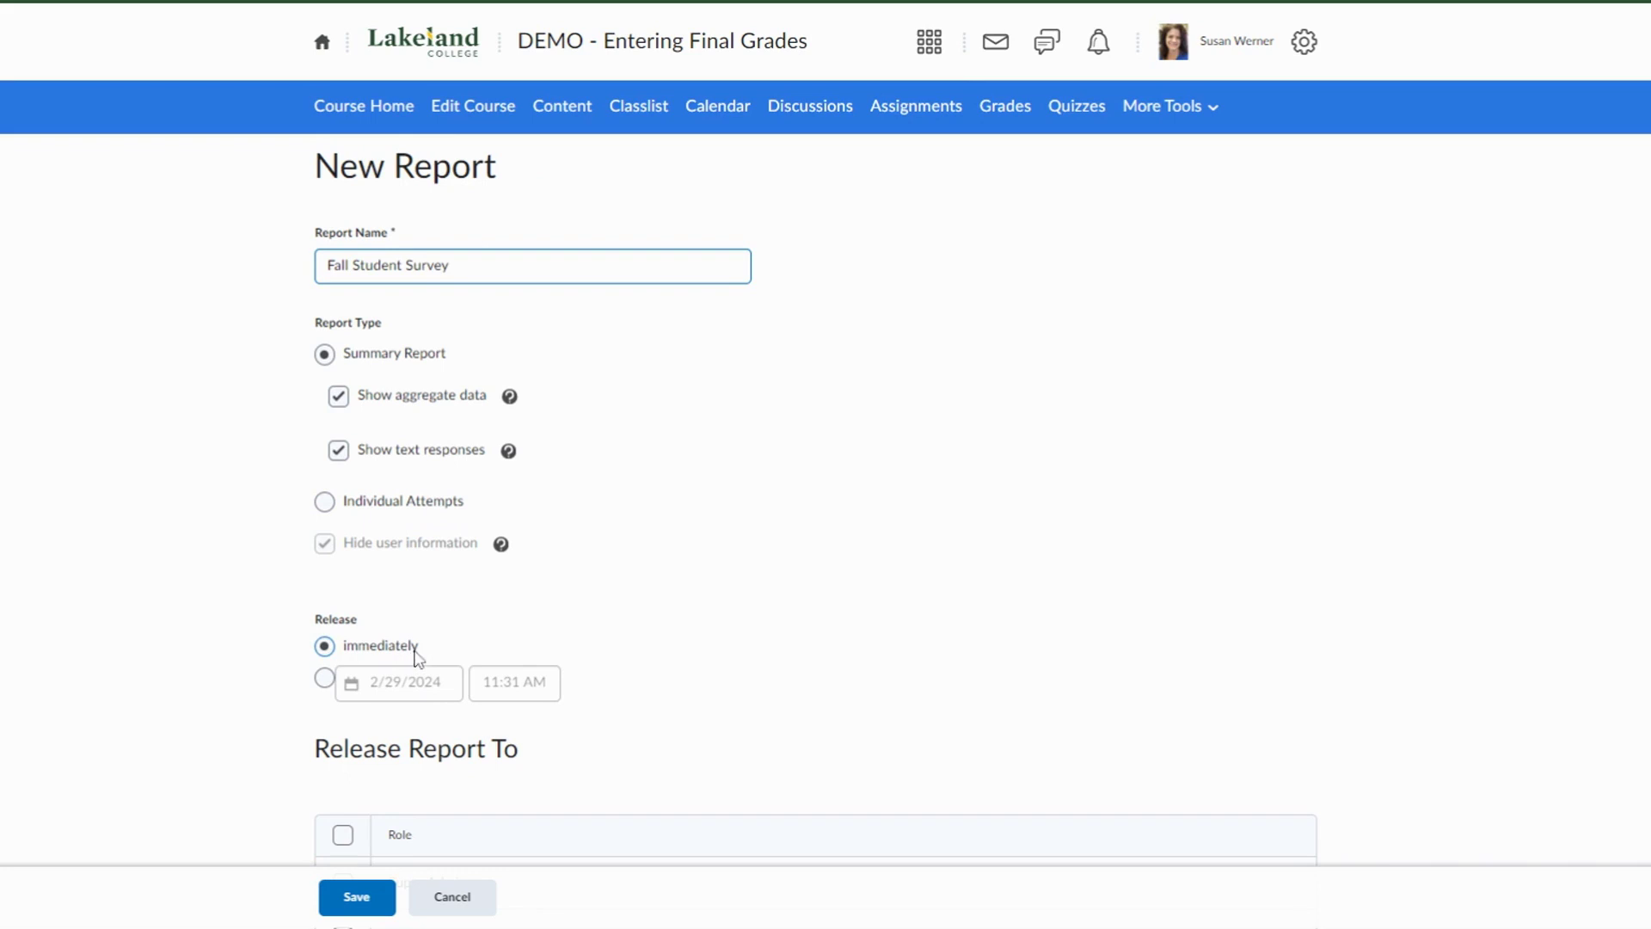
Release the report immediately to the Admn Asst 2 role, save it, and close the survey.
{"action": "scroll", "coordinate": [520, 626], "scroll_direction": "down", "scroll_amount": 7}
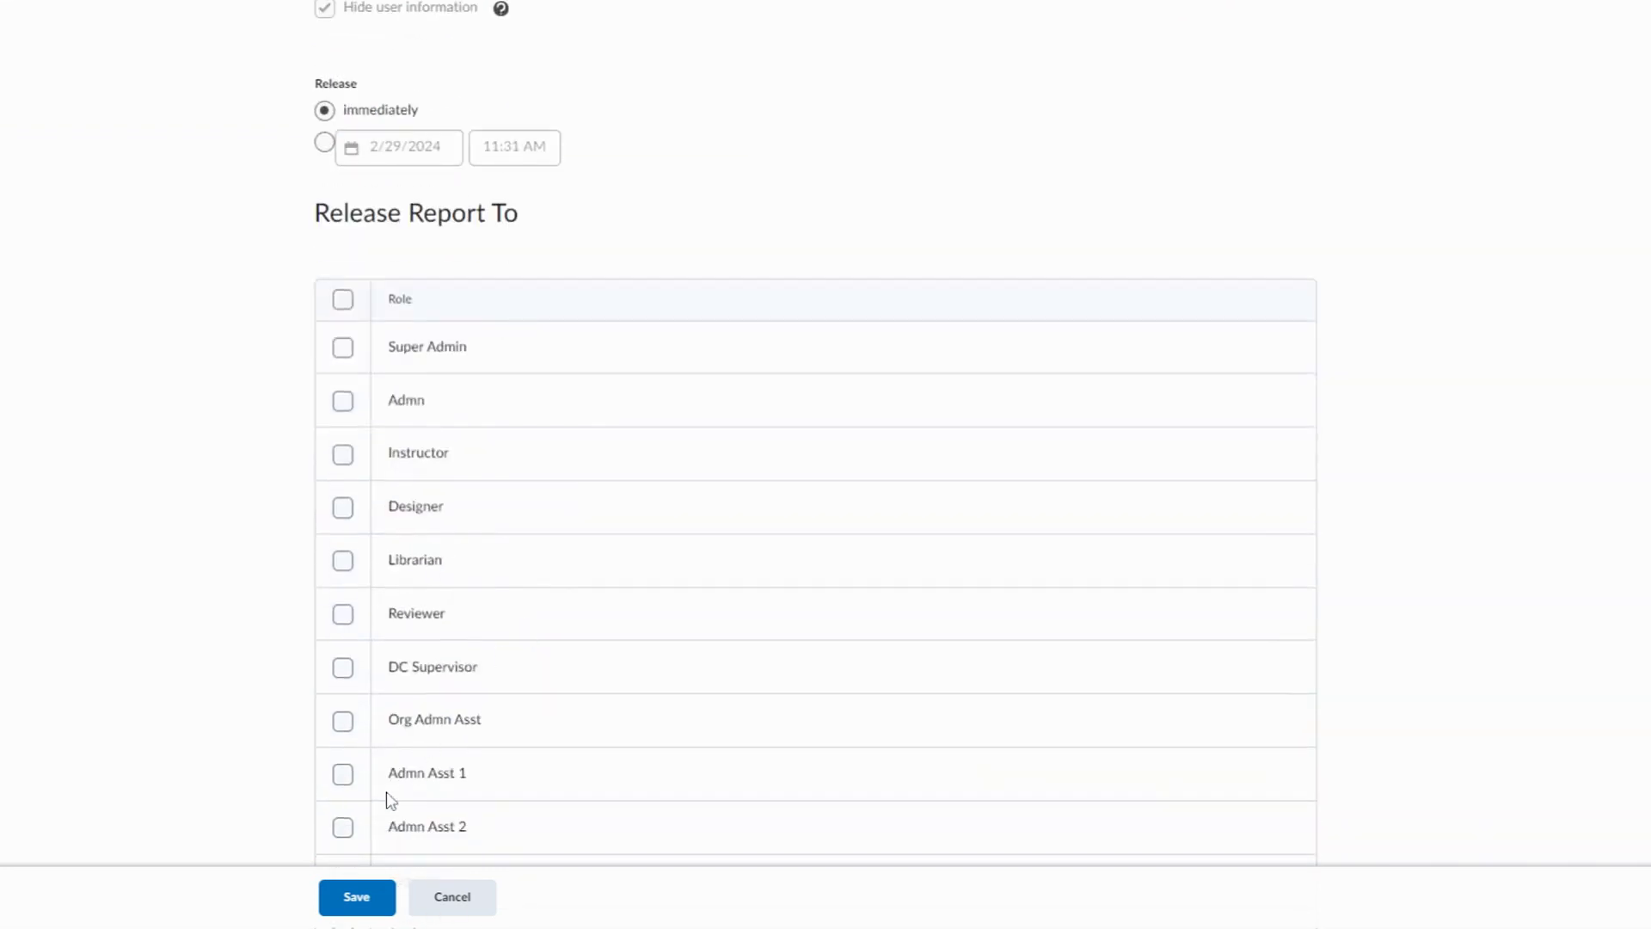
{"action": "left_click_drag", "start_coordinate": [389, 728], "coordinate": [483, 731]}
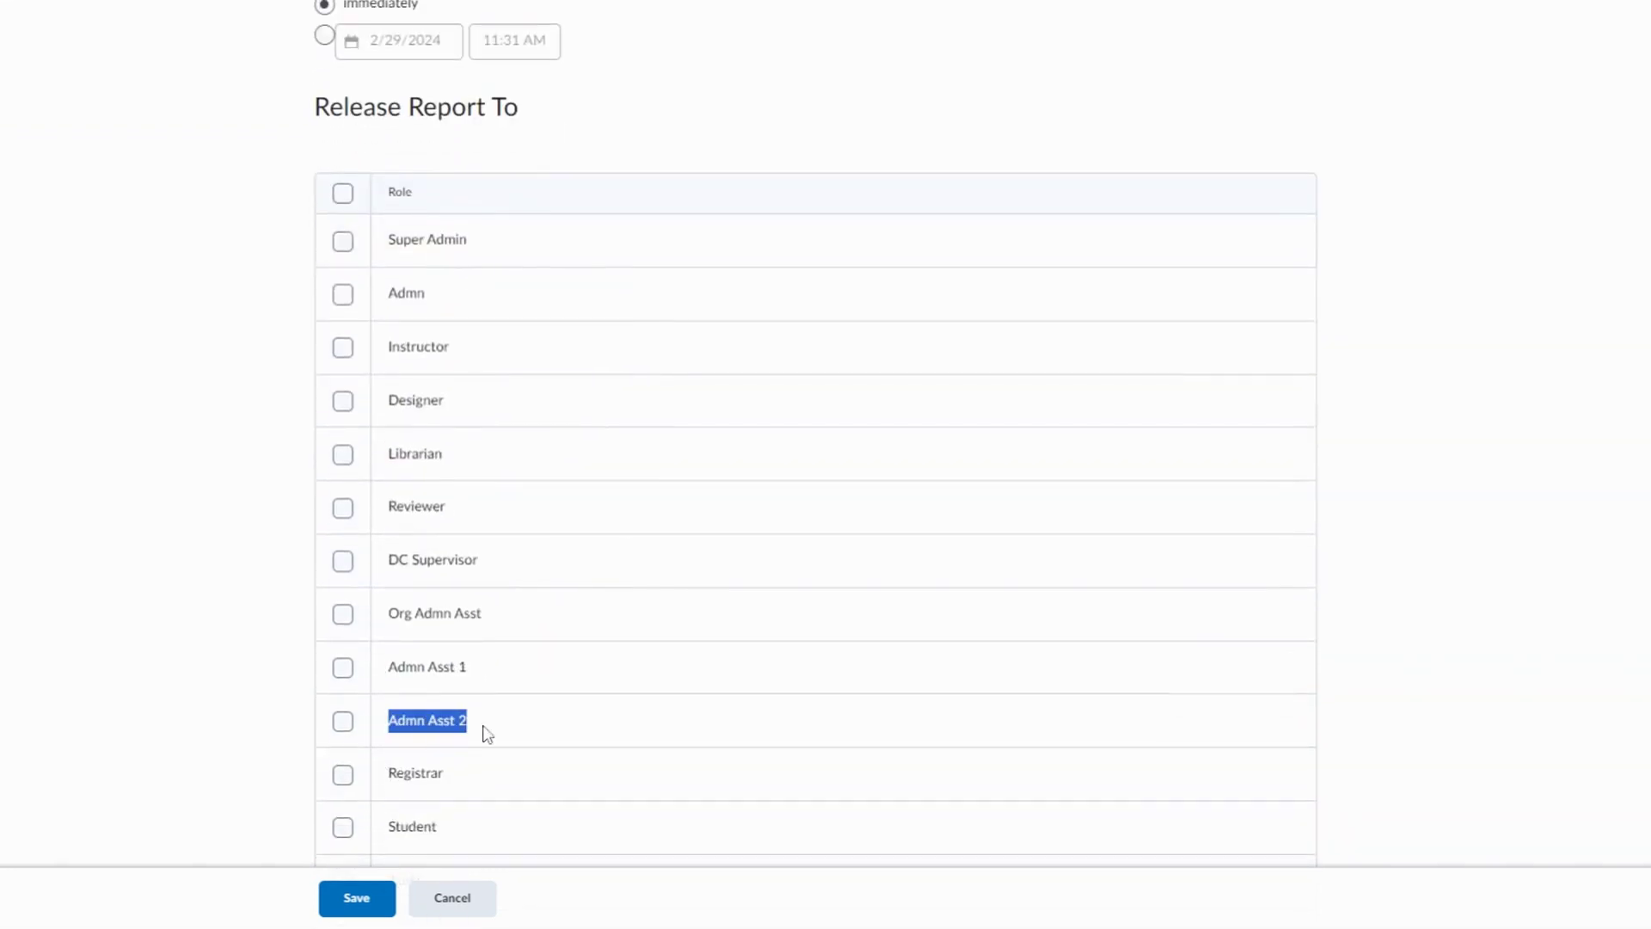
{"action": "left_click", "coordinate": [344, 721]}
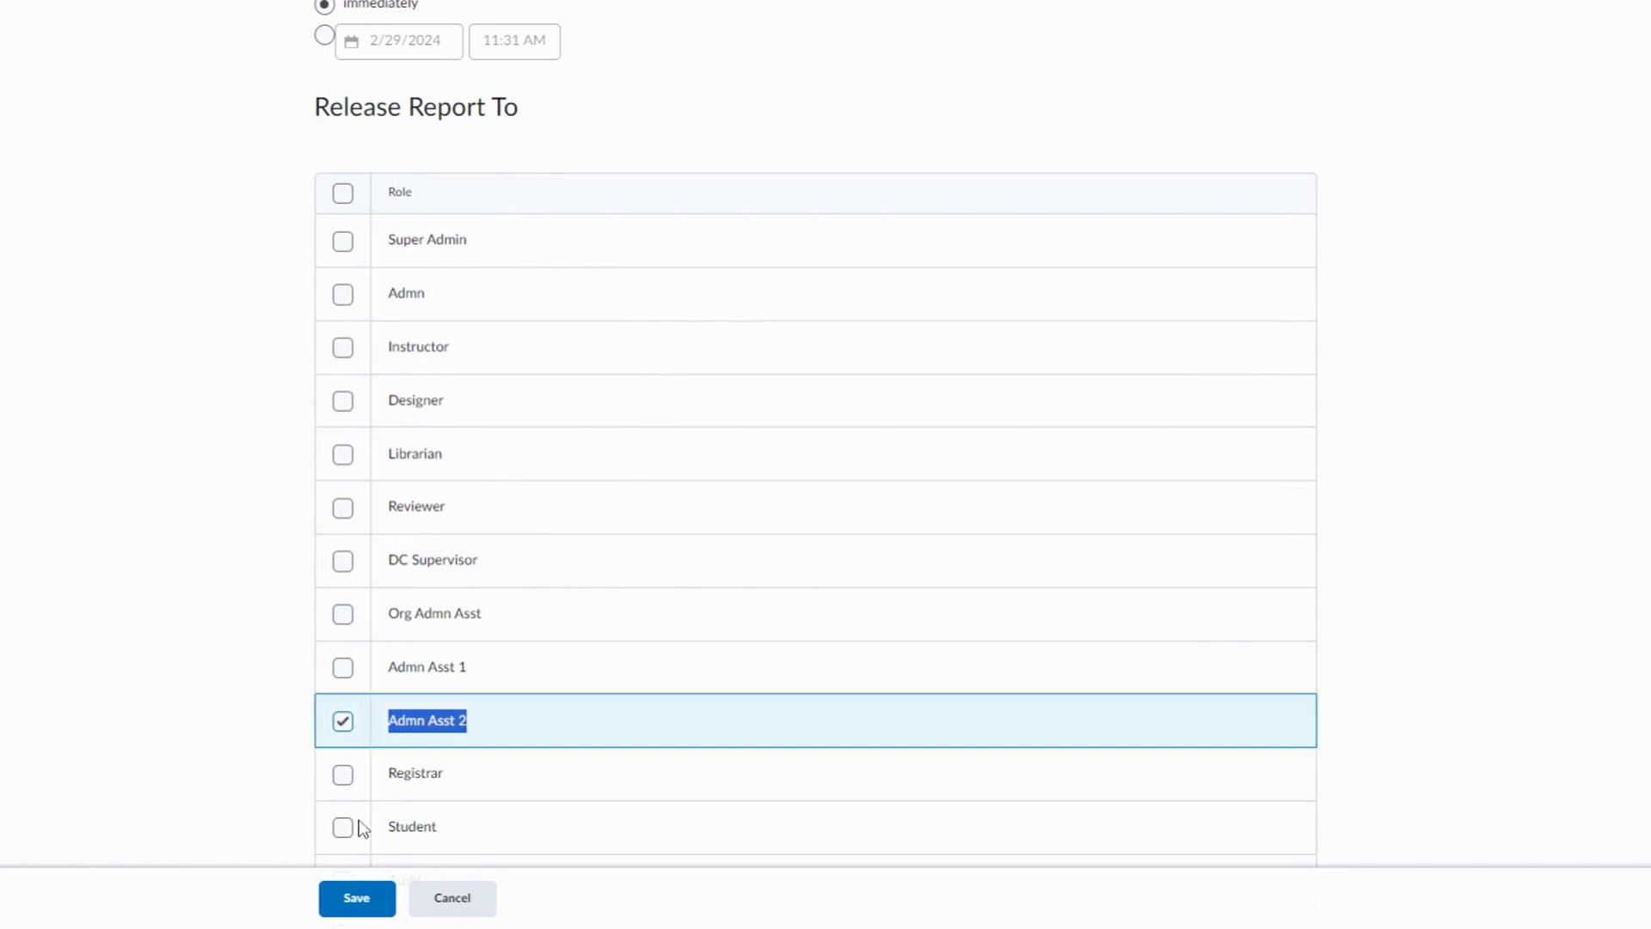
{"action": "left_click", "coordinate": [367, 912]}
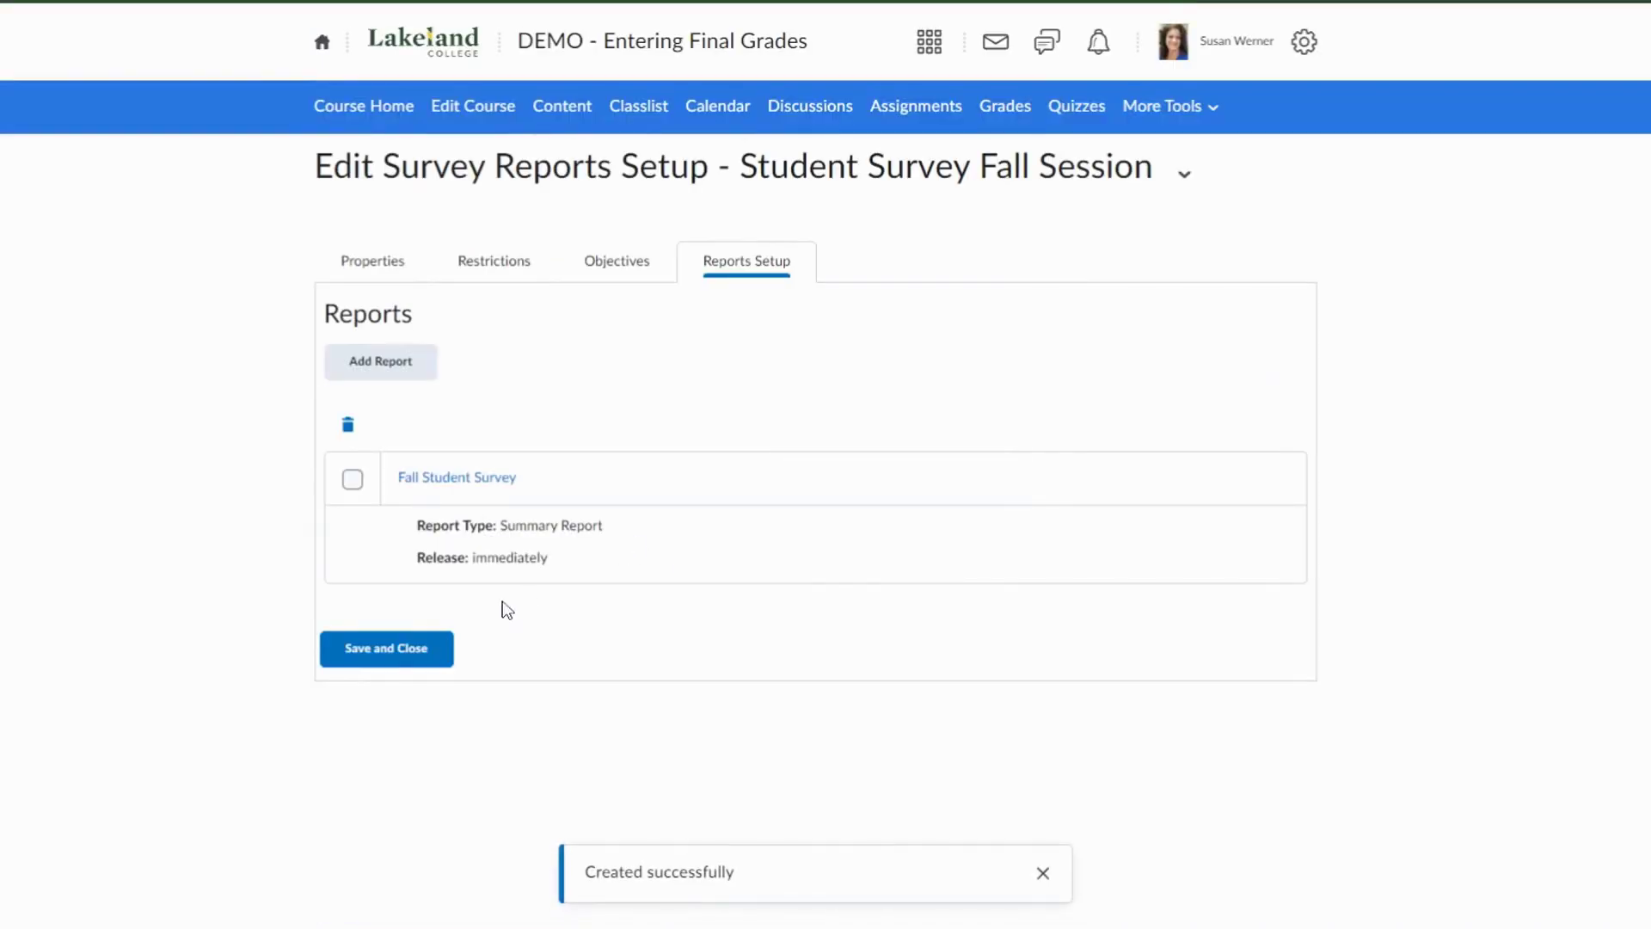
{"action": "left_click", "coordinate": [415, 654]}
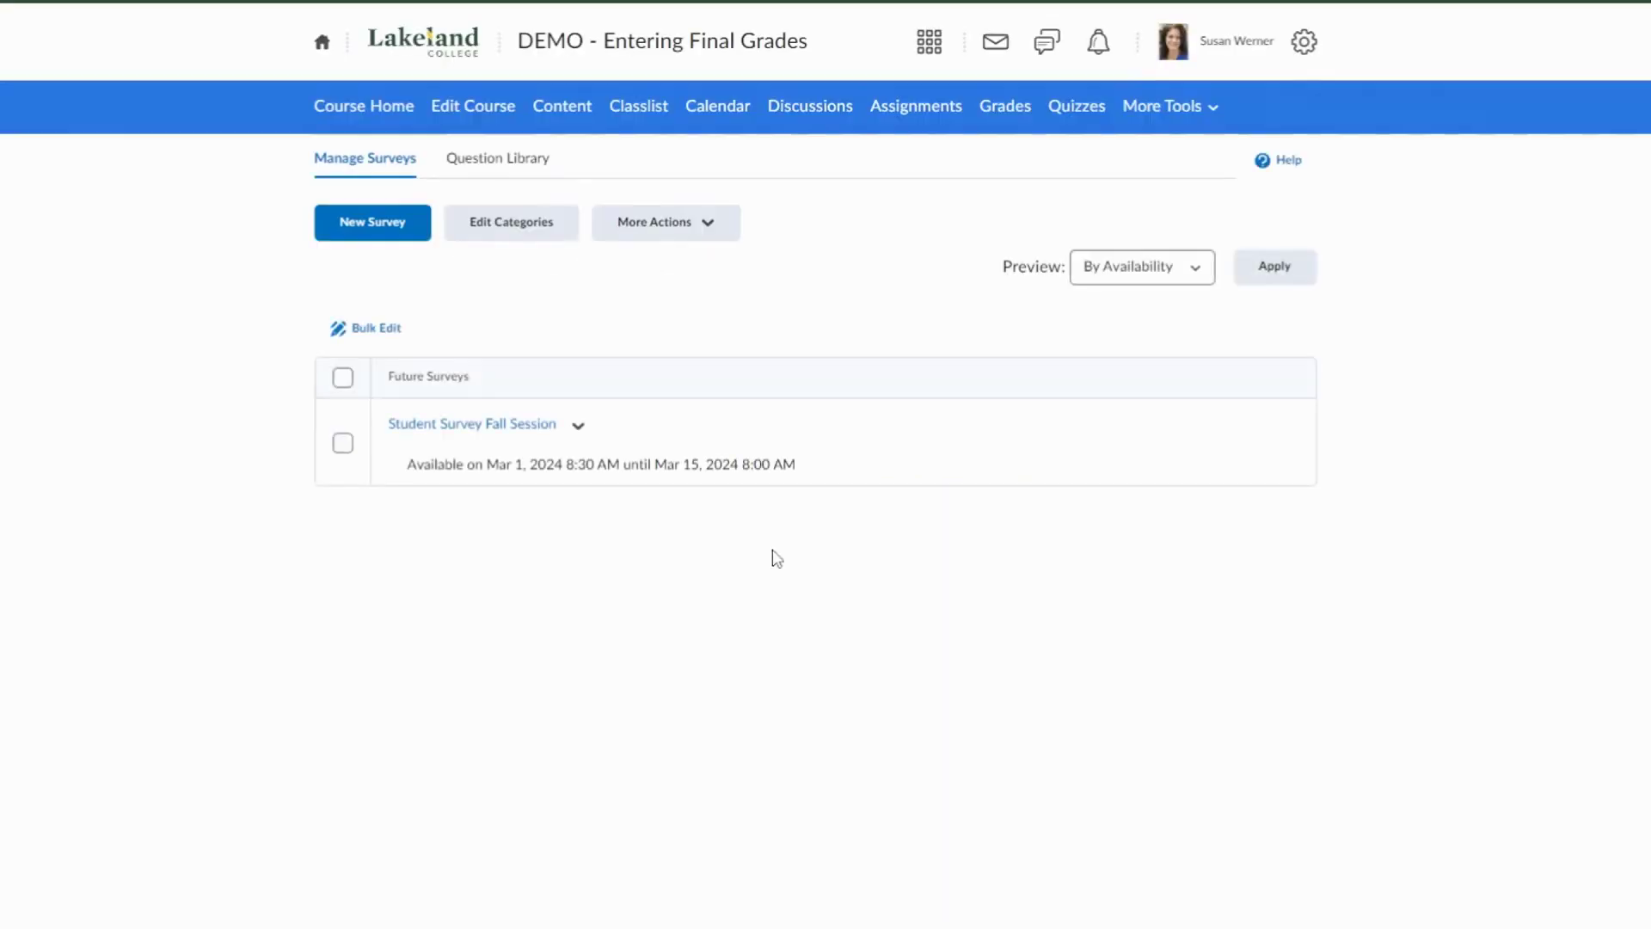